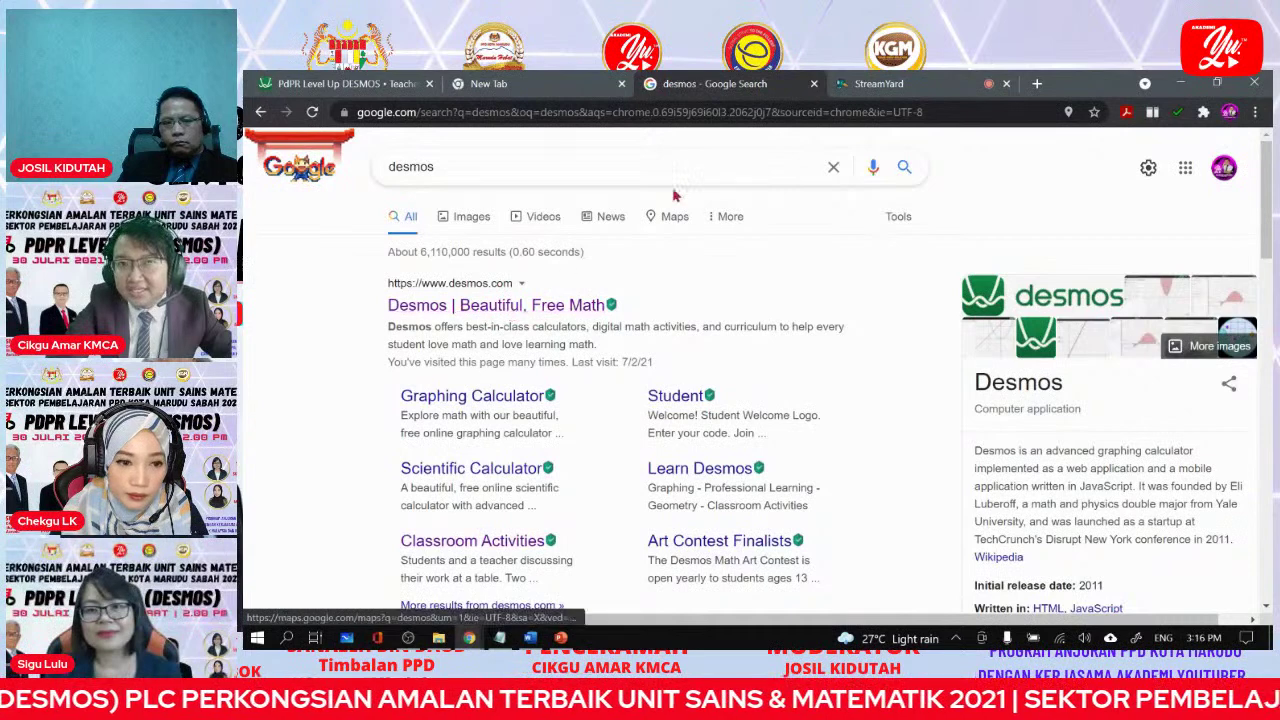
Open the Desmos home page from the search results and log out of the current account.
{"action": "left_click", "coordinate": [517, 304]}
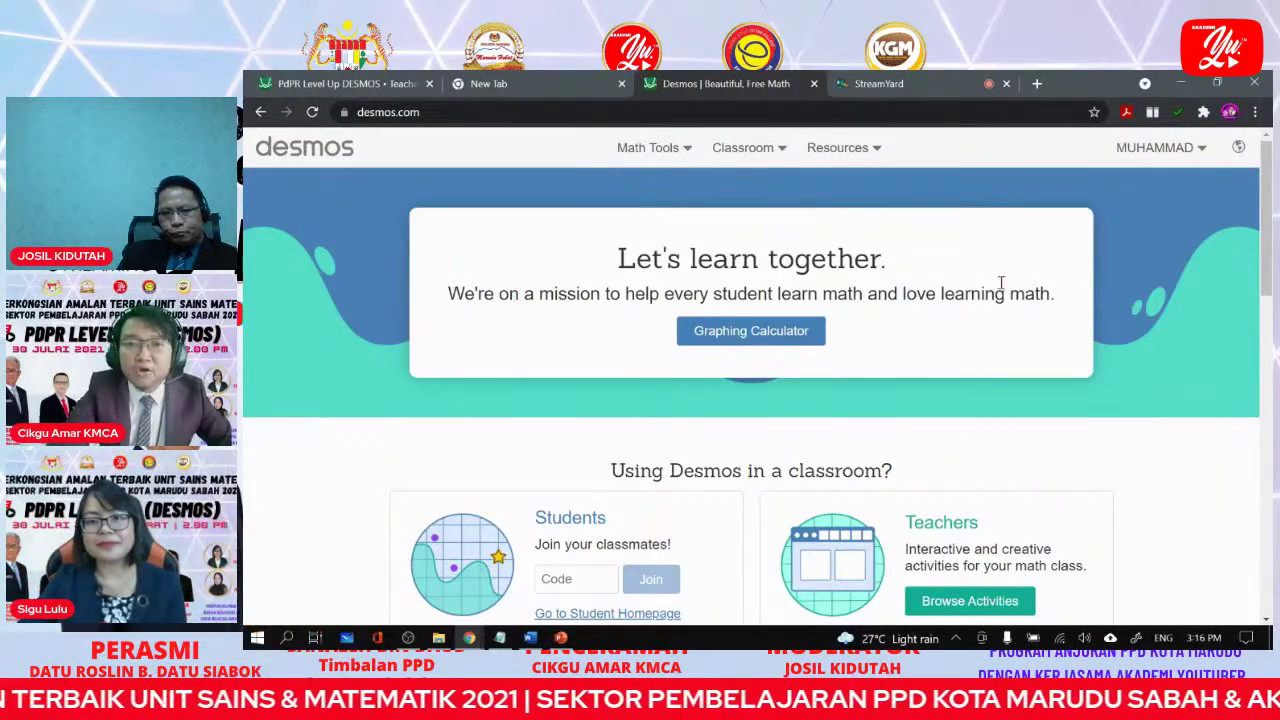
{"action": "left_click", "coordinate": [1199, 149]}
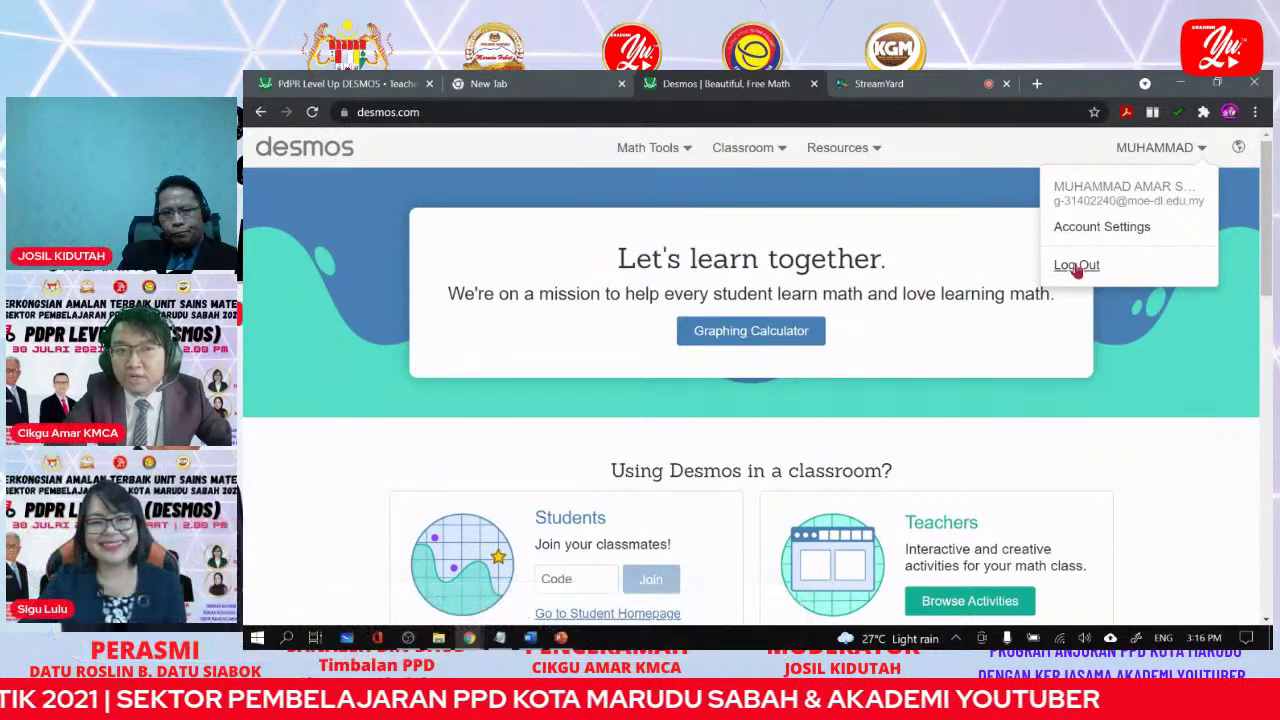
{"action": "left_click", "coordinate": [1076, 265]}
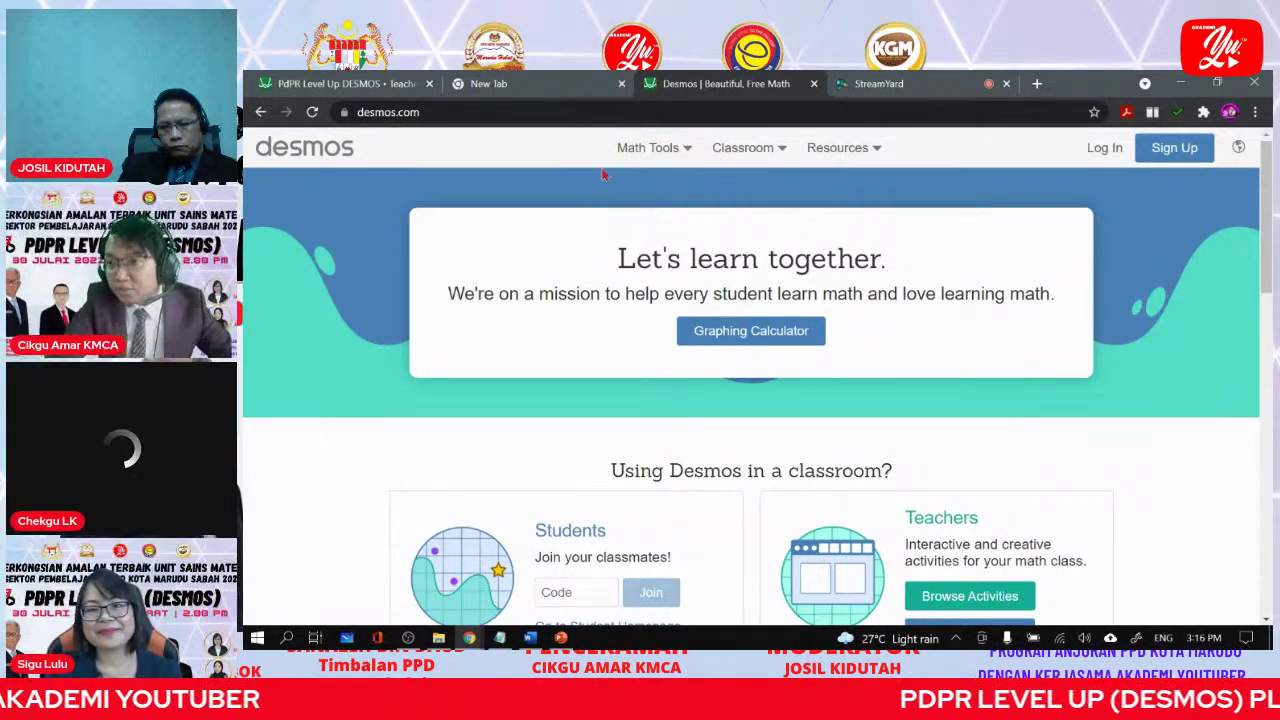
{"action": "left_click", "coordinate": [1172, 148]}
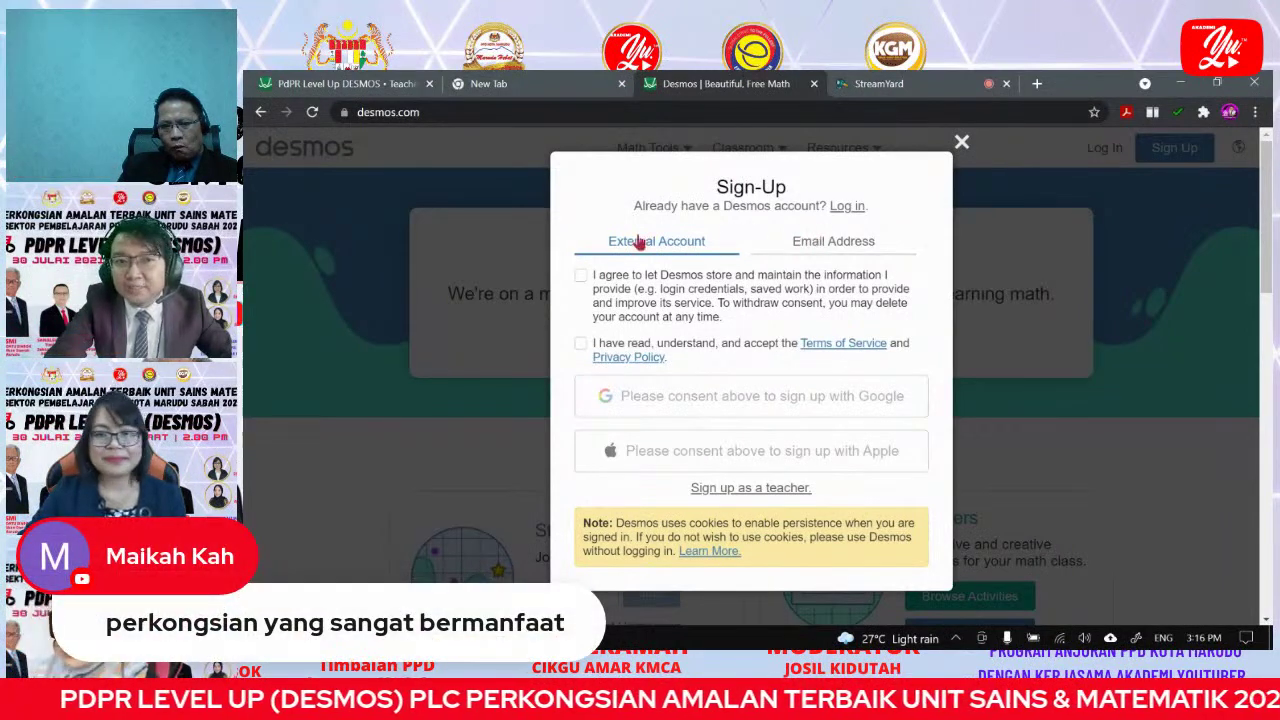
{"action": "left_click", "coordinate": [581, 275]}
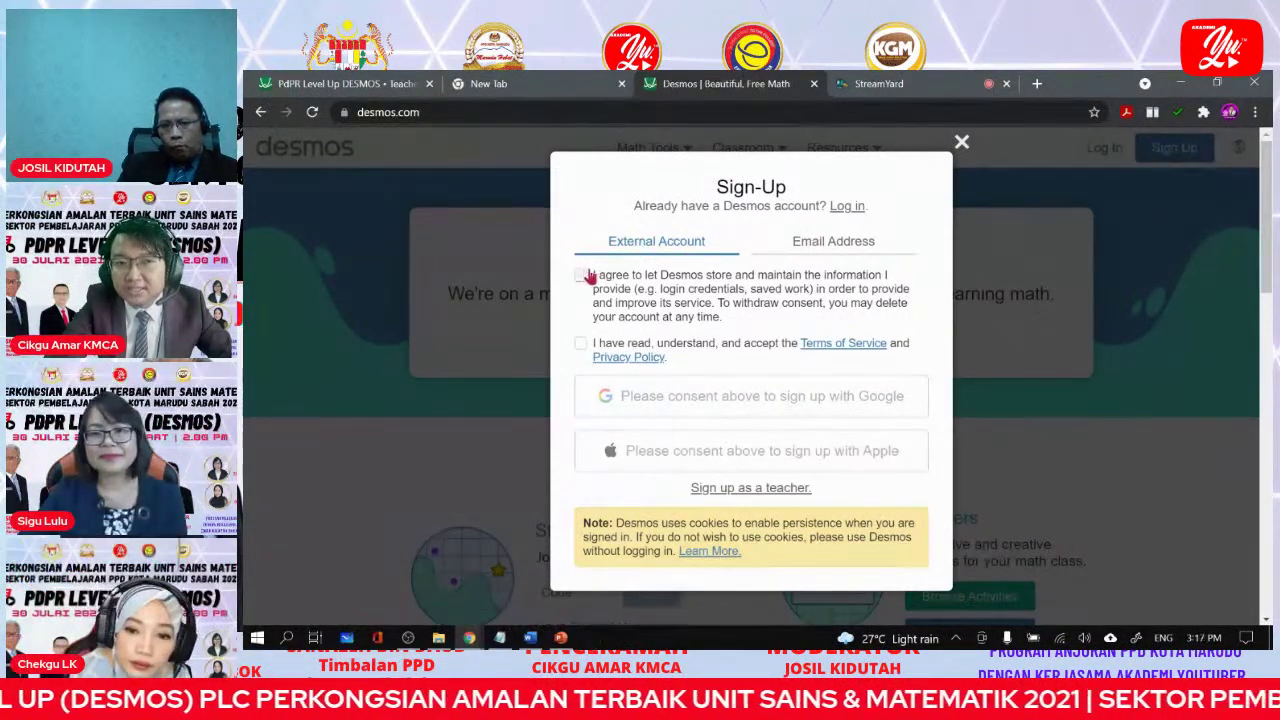
{"action": "left_click", "coordinate": [581, 343]}
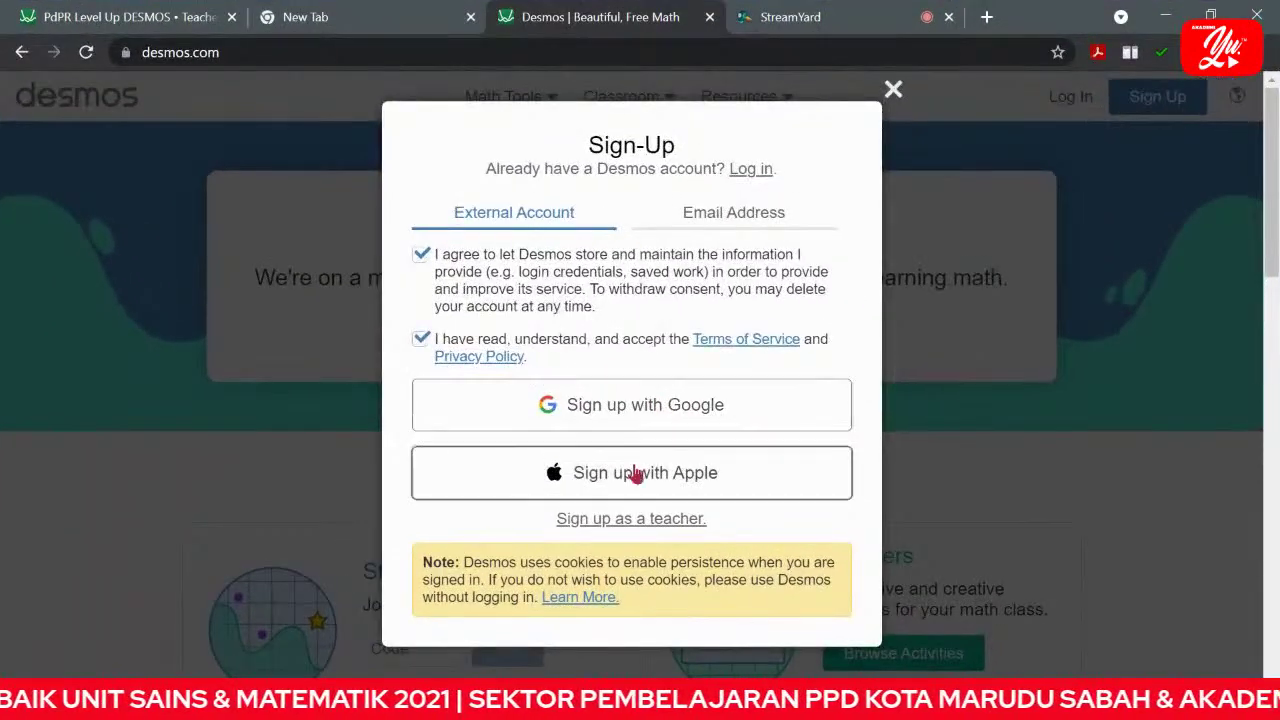
{"action": "left_click", "coordinate": [625, 406]}
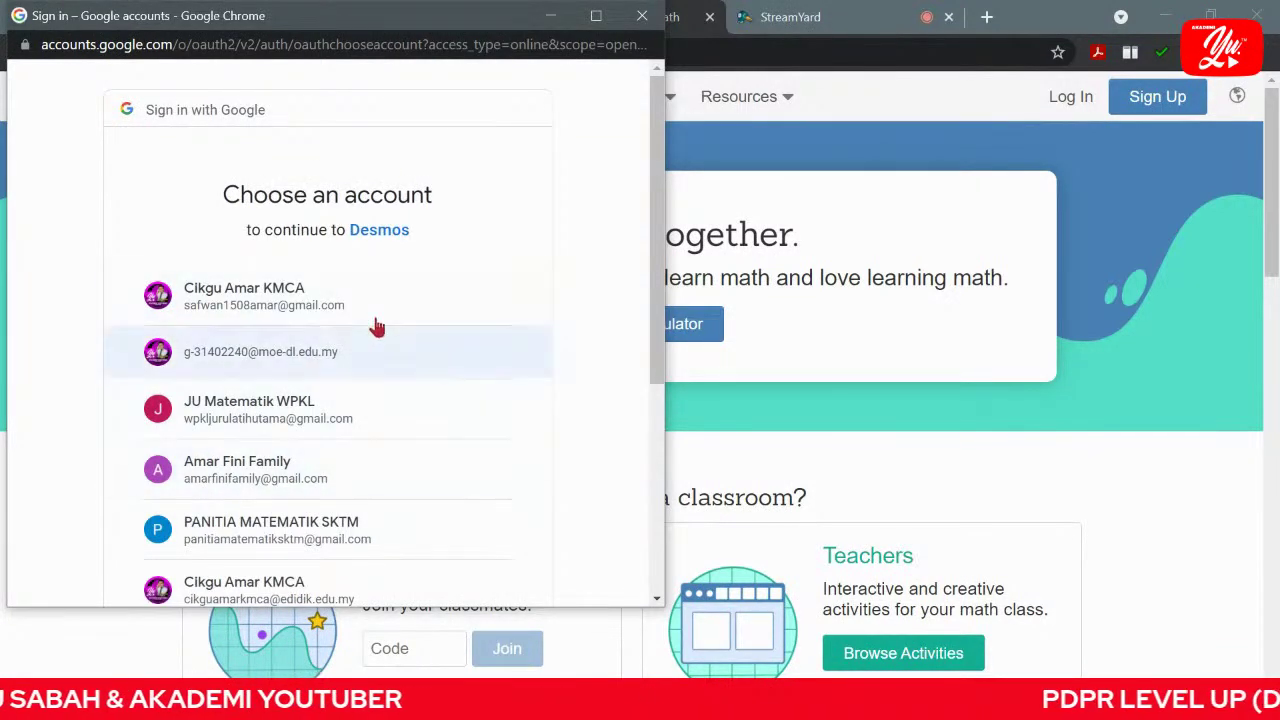
{"action": "left_click", "coordinate": [655, 20]}
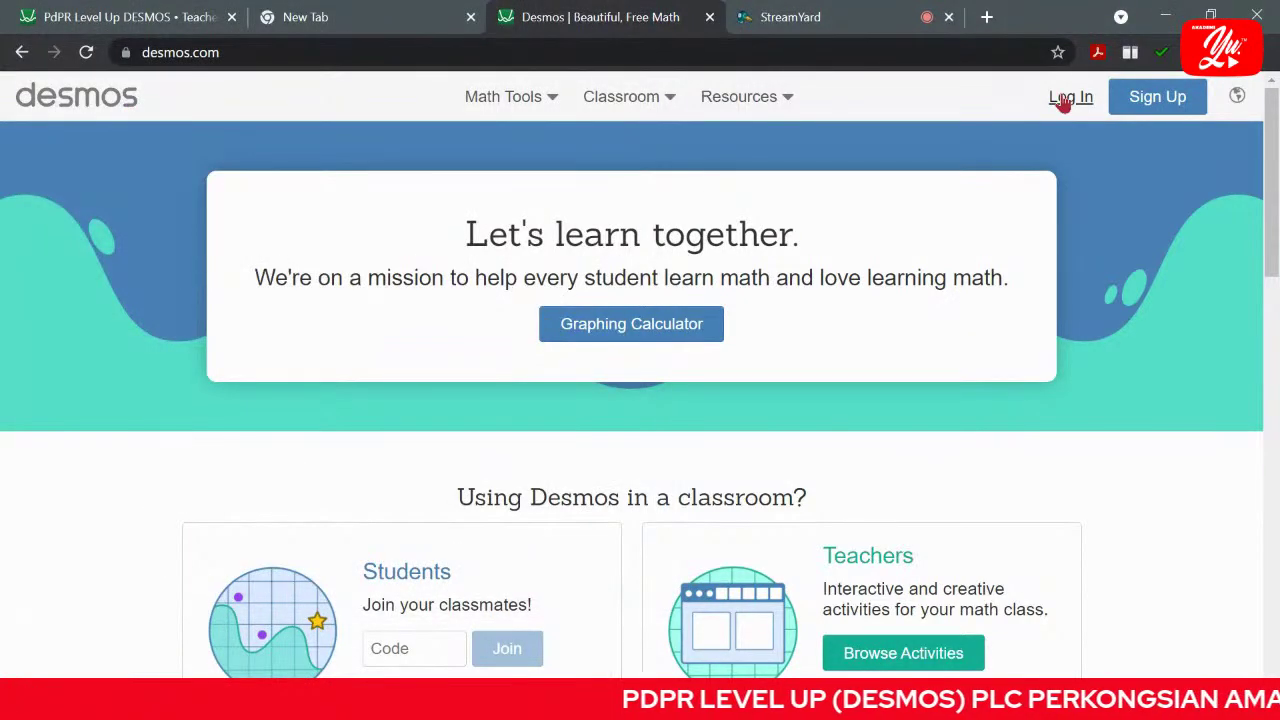
Log in to Desmos through Google with the moe-dl.edu.my school account and check the account menu.
{"action": "left_click", "coordinate": [1063, 99]}
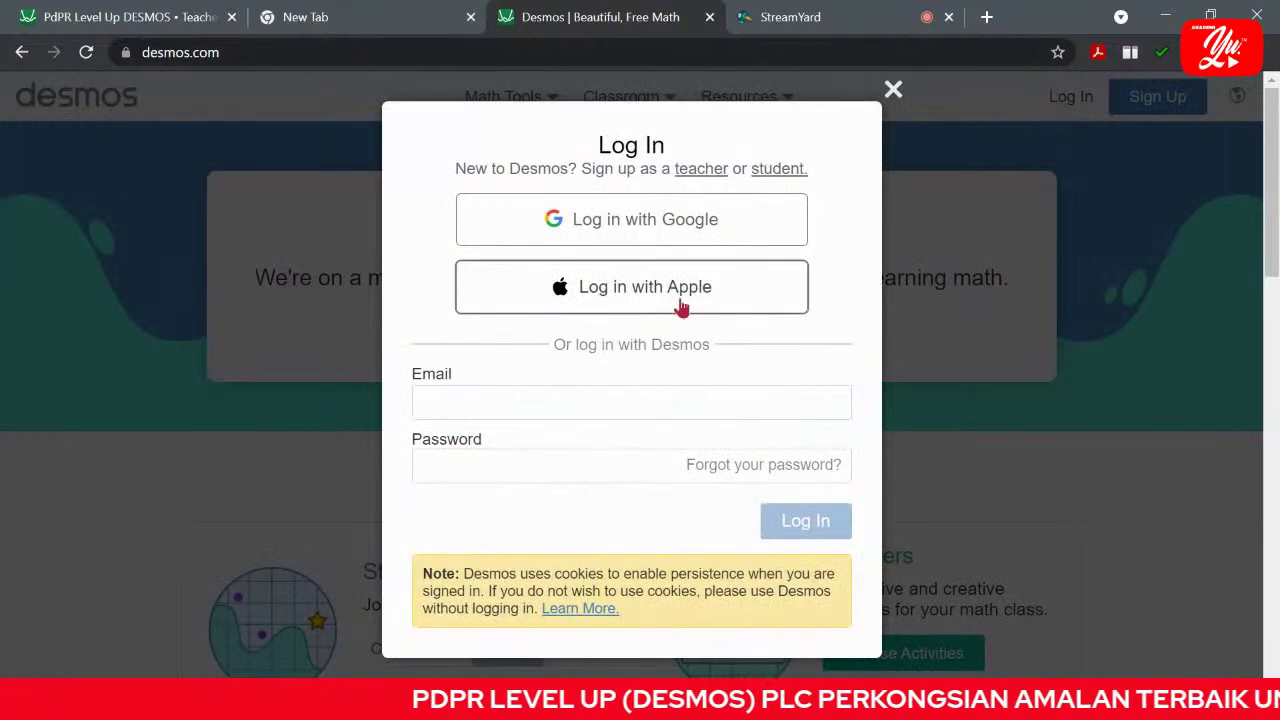
{"action": "left_click", "coordinate": [648, 226]}
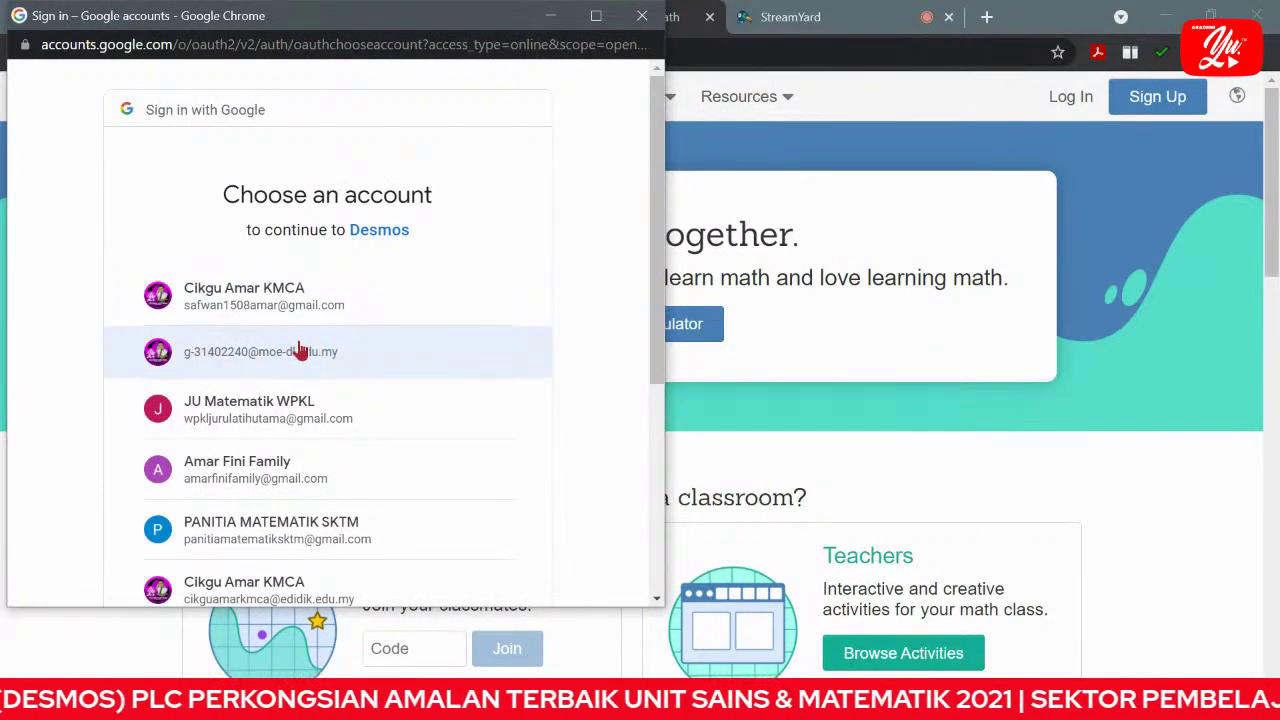
{"action": "left_click", "coordinate": [298, 348]}
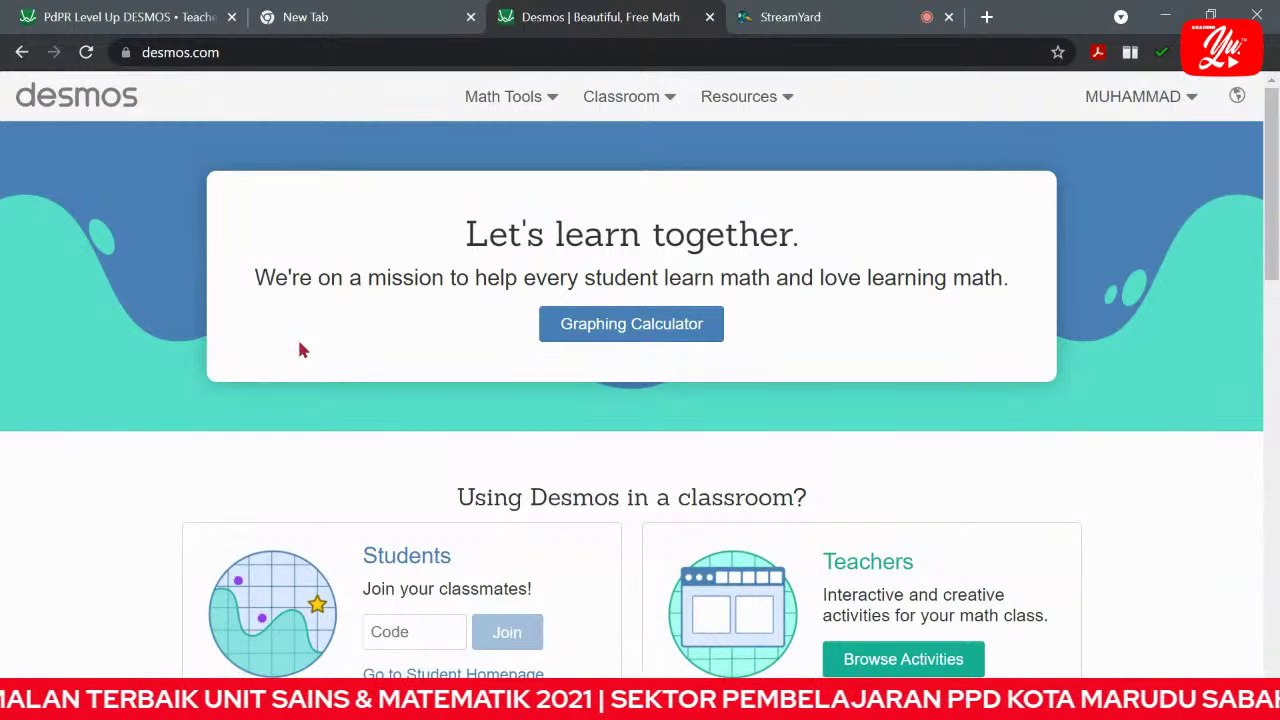
{"action": "left_click", "coordinate": [1193, 97]}
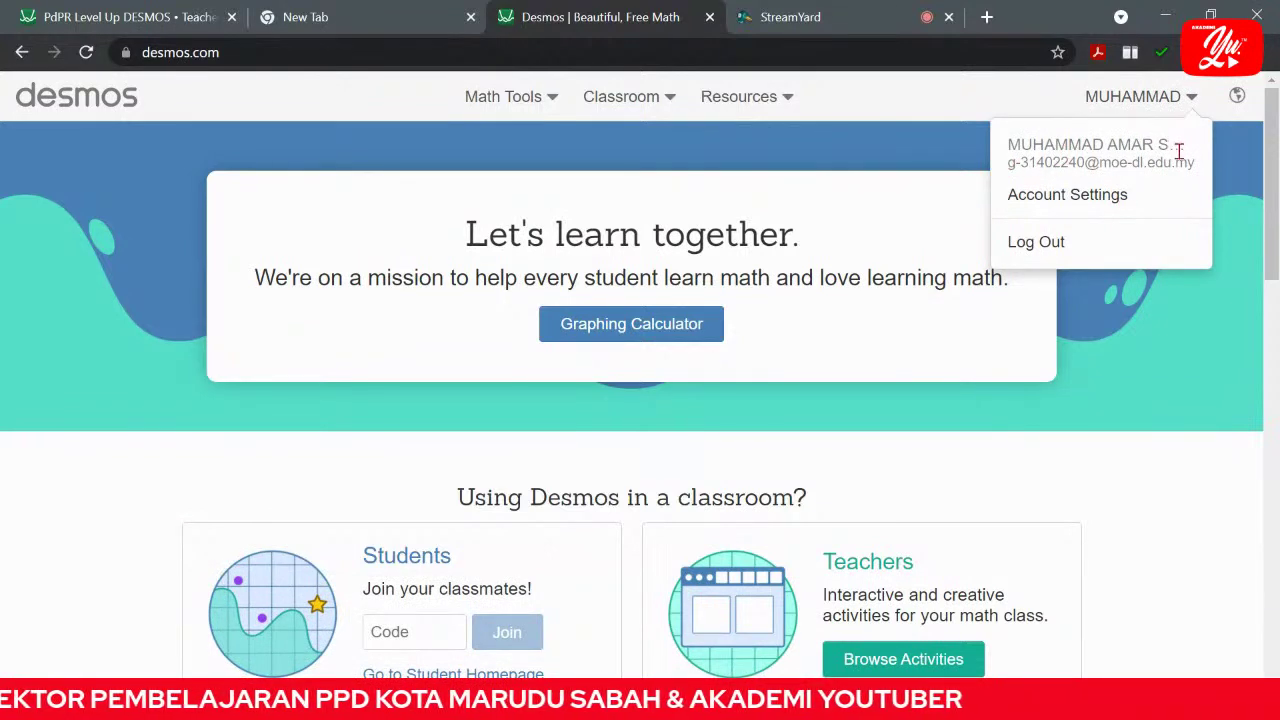
{"action": "left_click", "coordinate": [926, 152]}
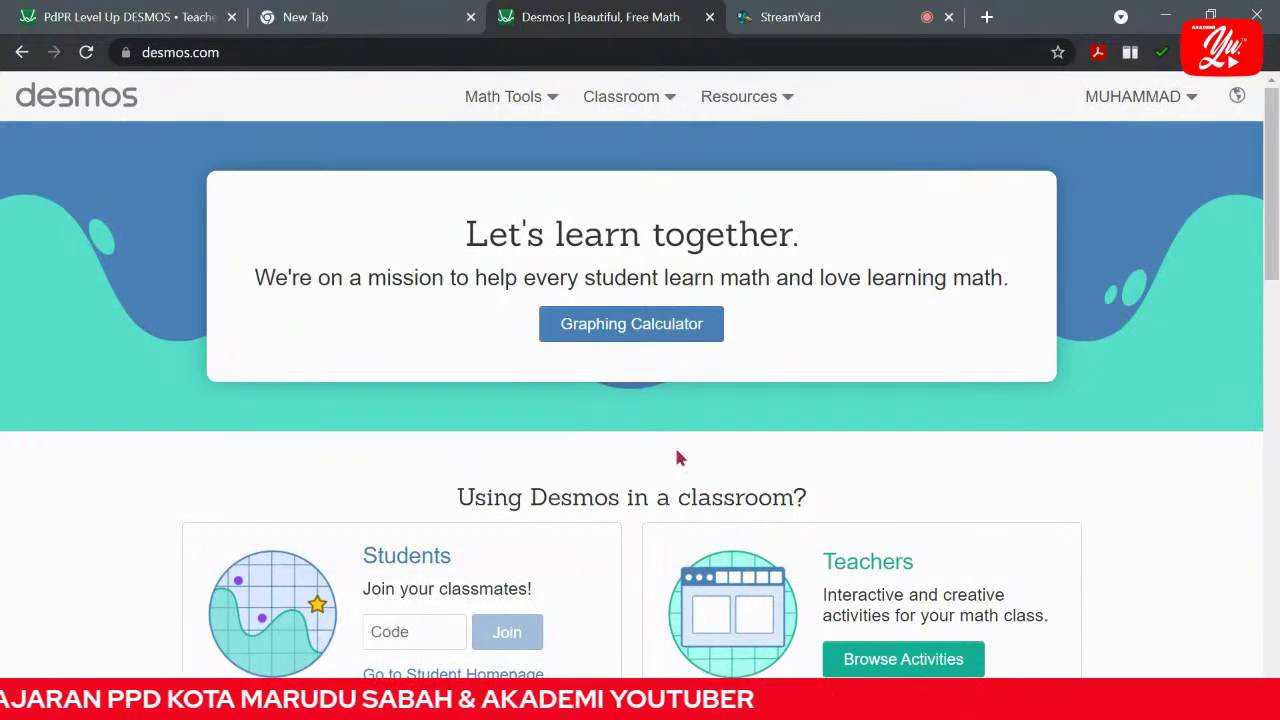
Open the classroom activities for teachers from the Desmos home page.
{"action": "scroll", "coordinate": [1147, 425], "scroll_direction": "down", "scroll_amount": 1}
{"action": "scroll", "coordinate": [1147, 424], "scroll_direction": "down", "scroll_amount": 1}
{"action": "scroll", "coordinate": [1147, 424], "scroll_direction": "up", "scroll_amount": 2}
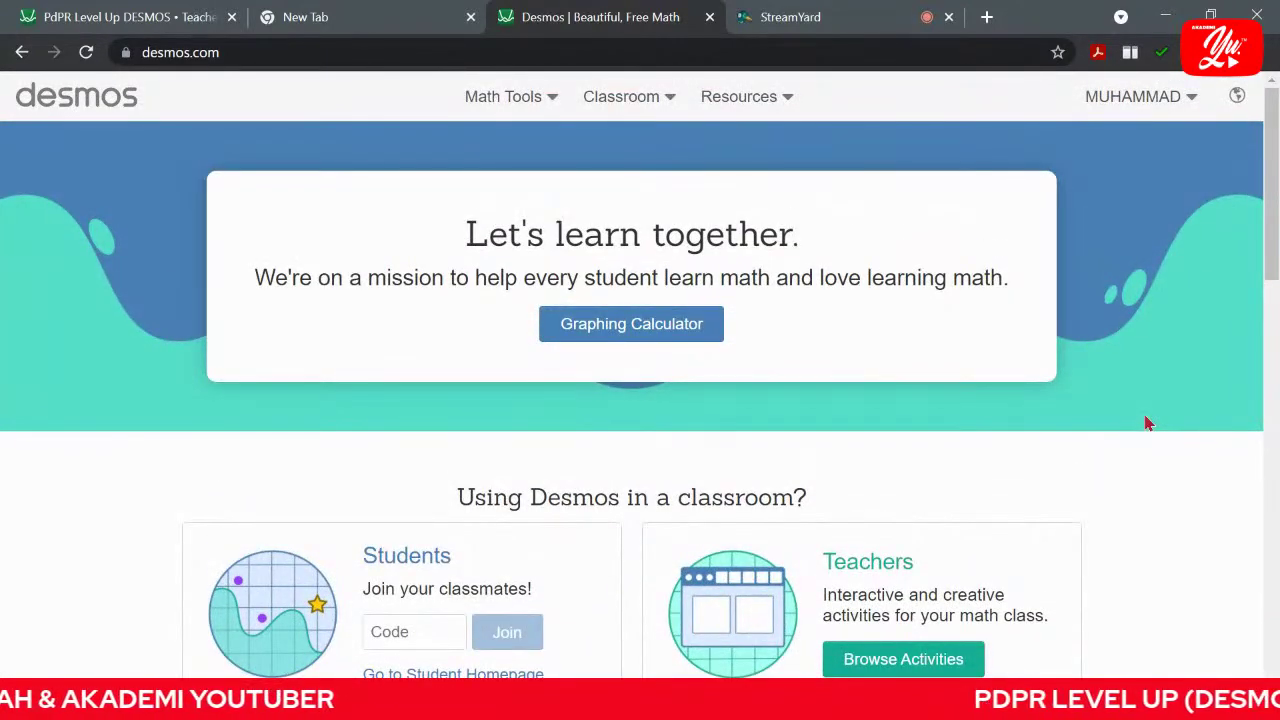
{"action": "scroll", "coordinate": [1147, 424], "scroll_direction": "down", "scroll_amount": 1}
{"action": "scroll", "coordinate": [1147, 424], "scroll_direction": "up", "scroll_amount": 1}
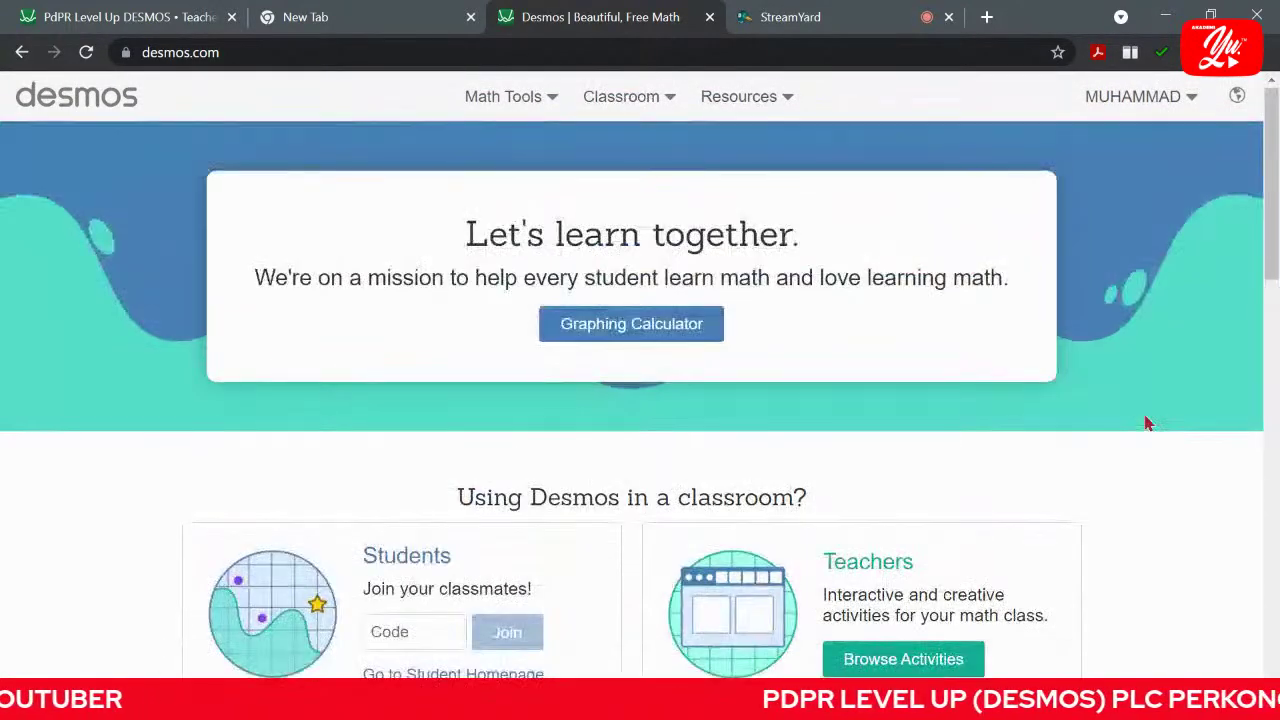
{"action": "scroll", "coordinate": [1147, 424], "scroll_direction": "down", "scroll_amount": 1}
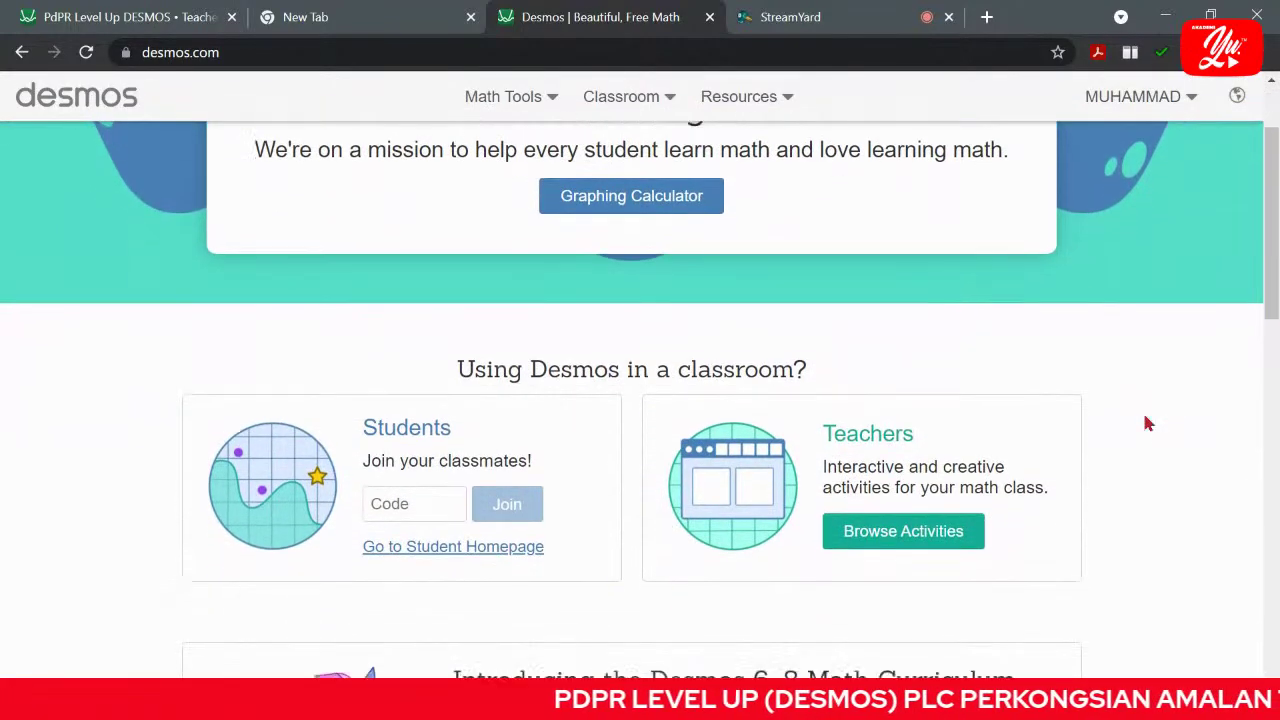
{"action": "left_click", "coordinate": [910, 531]}
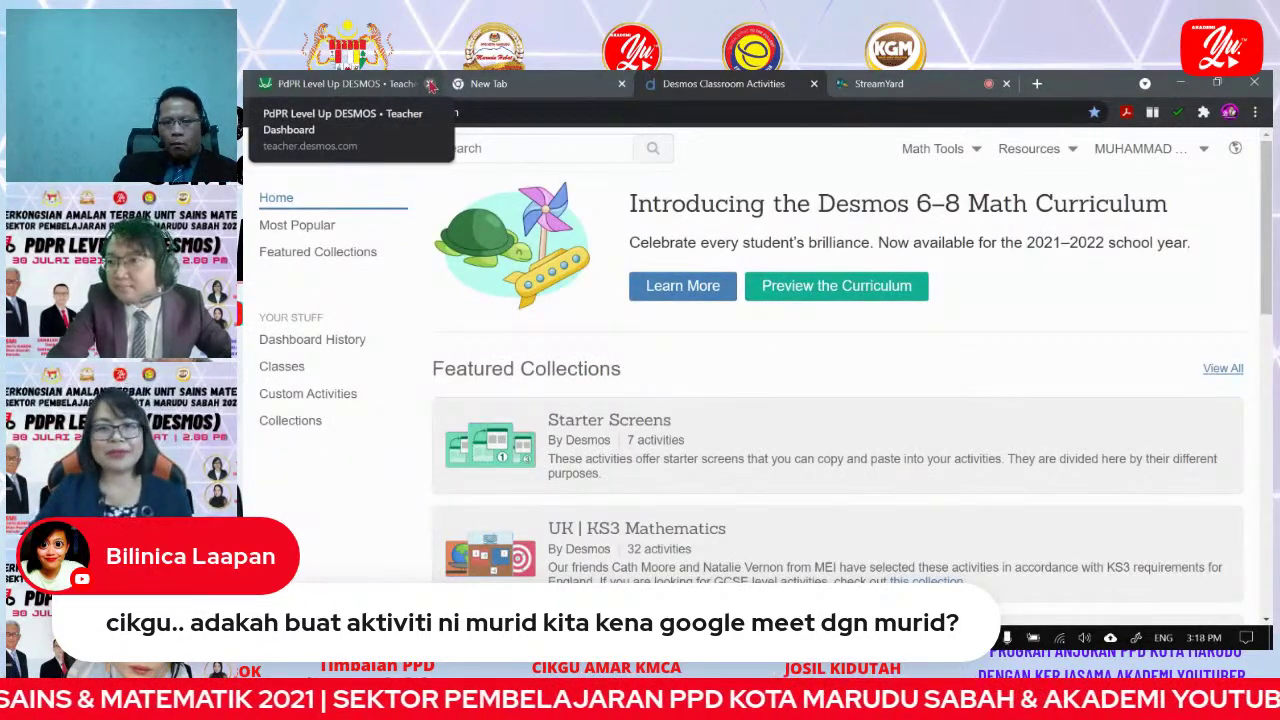
Close the PdPR Level Up DESMOS teacher dashboard and open the account's custom activities.
{"action": "left_click", "coordinate": [430, 84]}
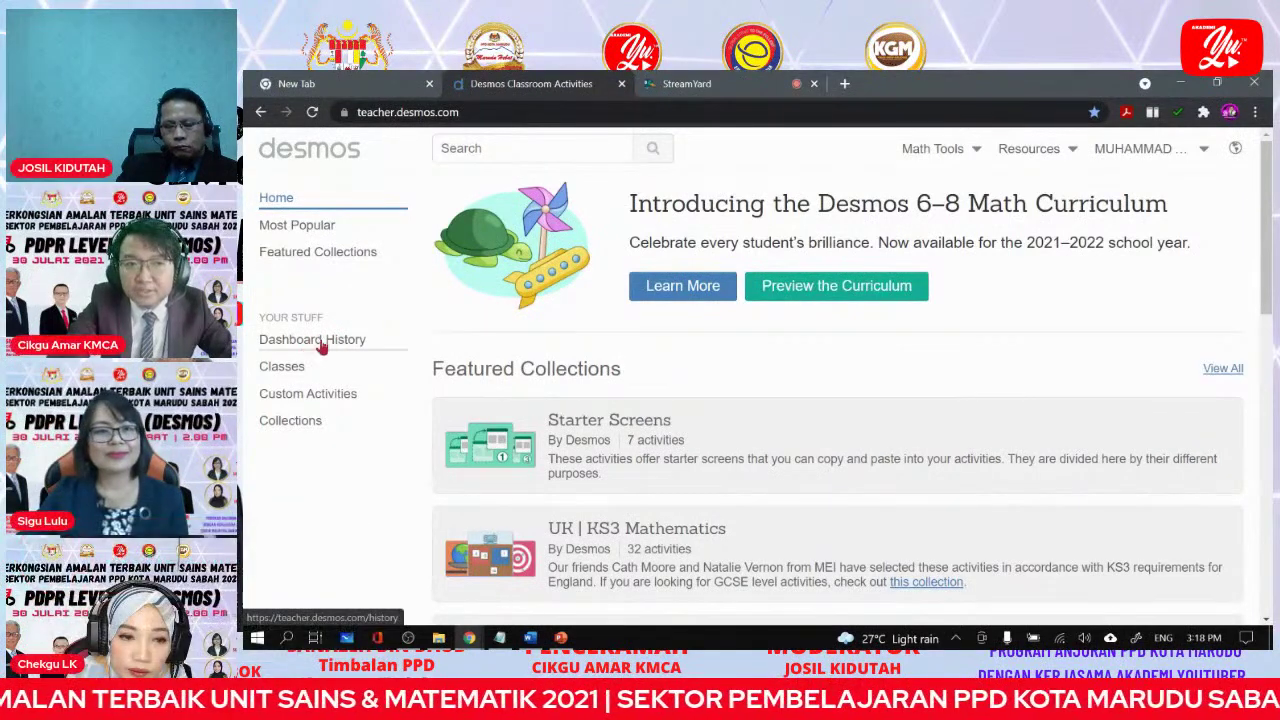
{"action": "left_click", "coordinate": [278, 399]}
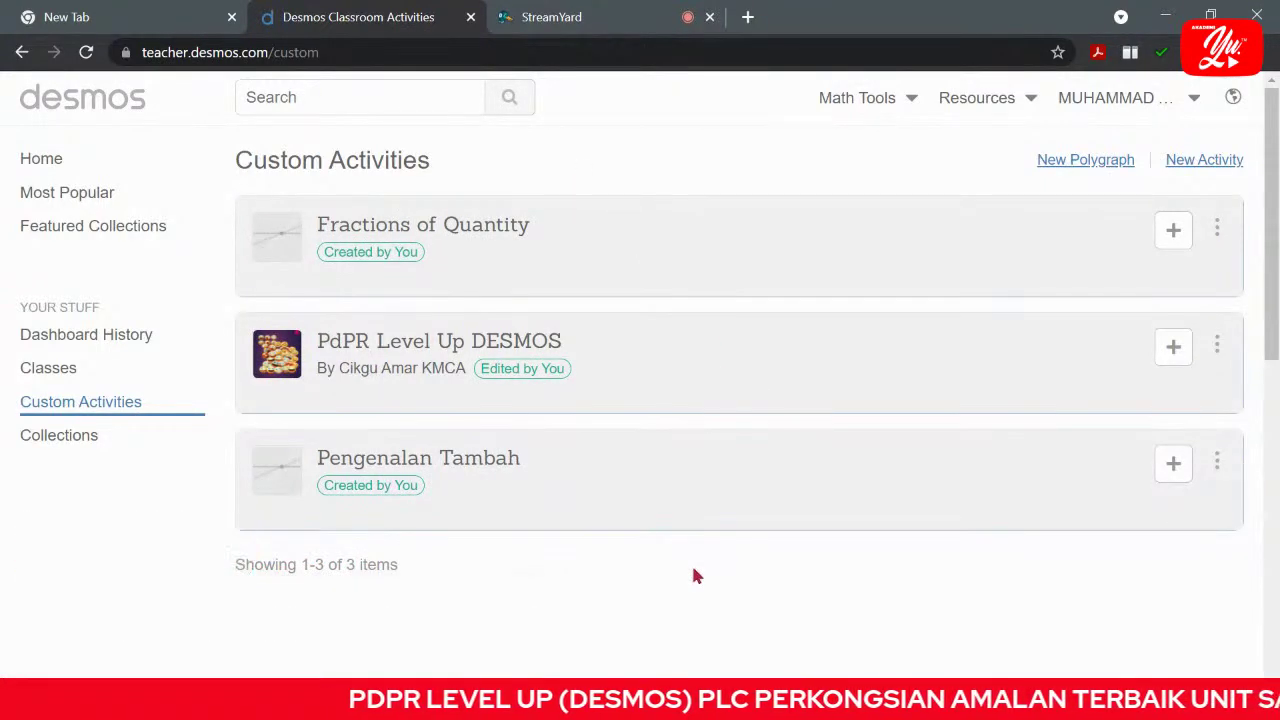
Search the activities for "Pecaha" and dismiss the suggestions.
{"action": "left_click", "coordinate": [285, 88]}
{"action": "type", "text": "Pecaha"}
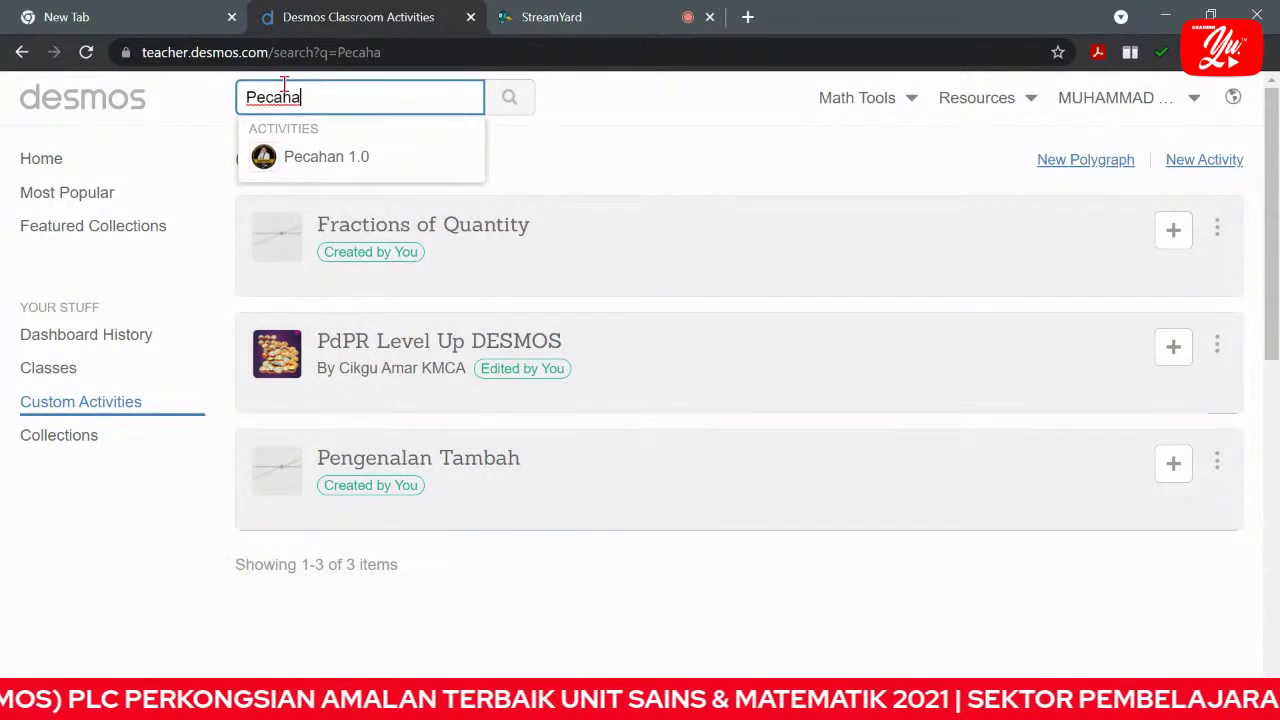
{"action": "scroll", "coordinate": [608, 480], "scroll_direction": "down", "scroll_amount": 1}
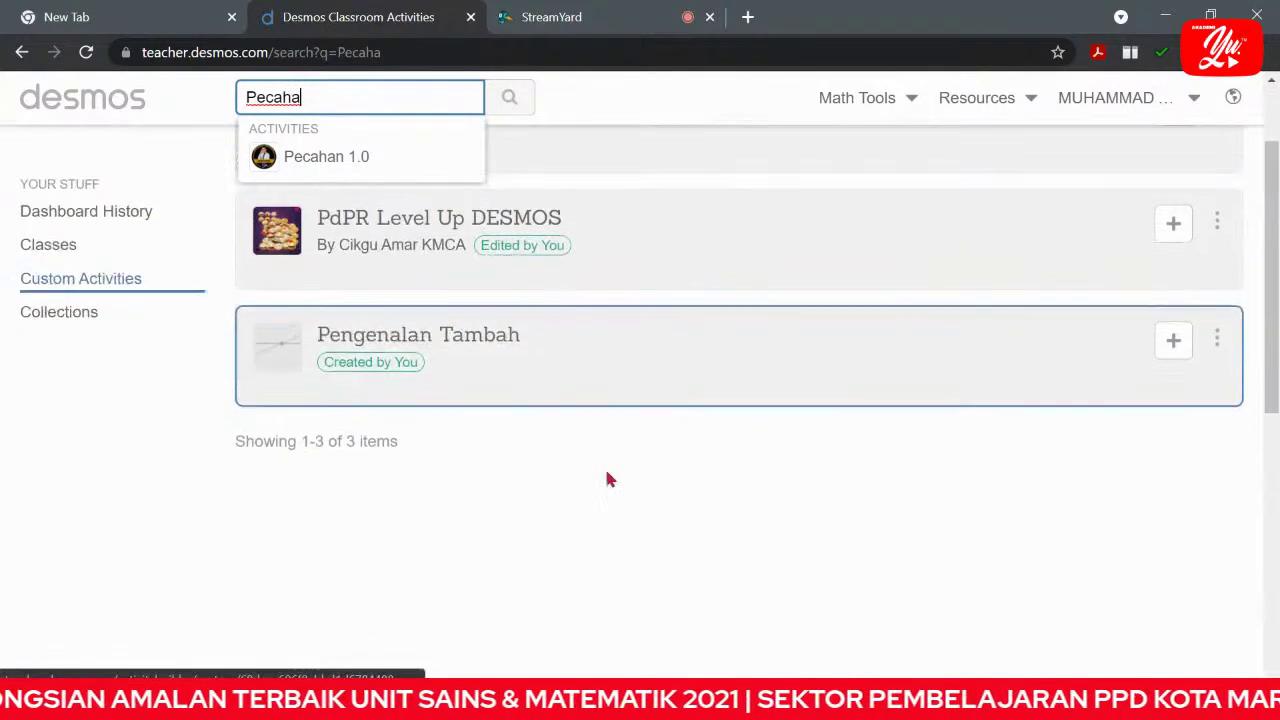
{"action": "scroll", "coordinate": [608, 478], "scroll_direction": "up", "scroll_amount": 1}
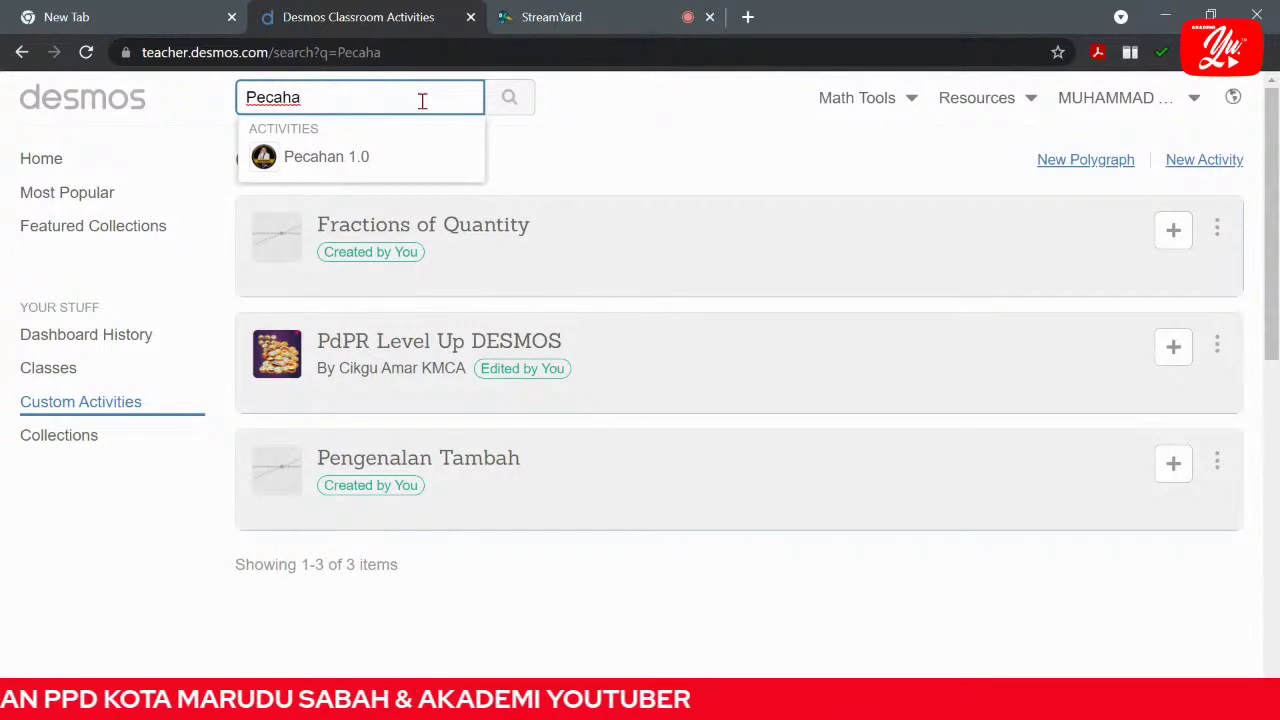
{"action": "left_click", "coordinate": [567, 613]}
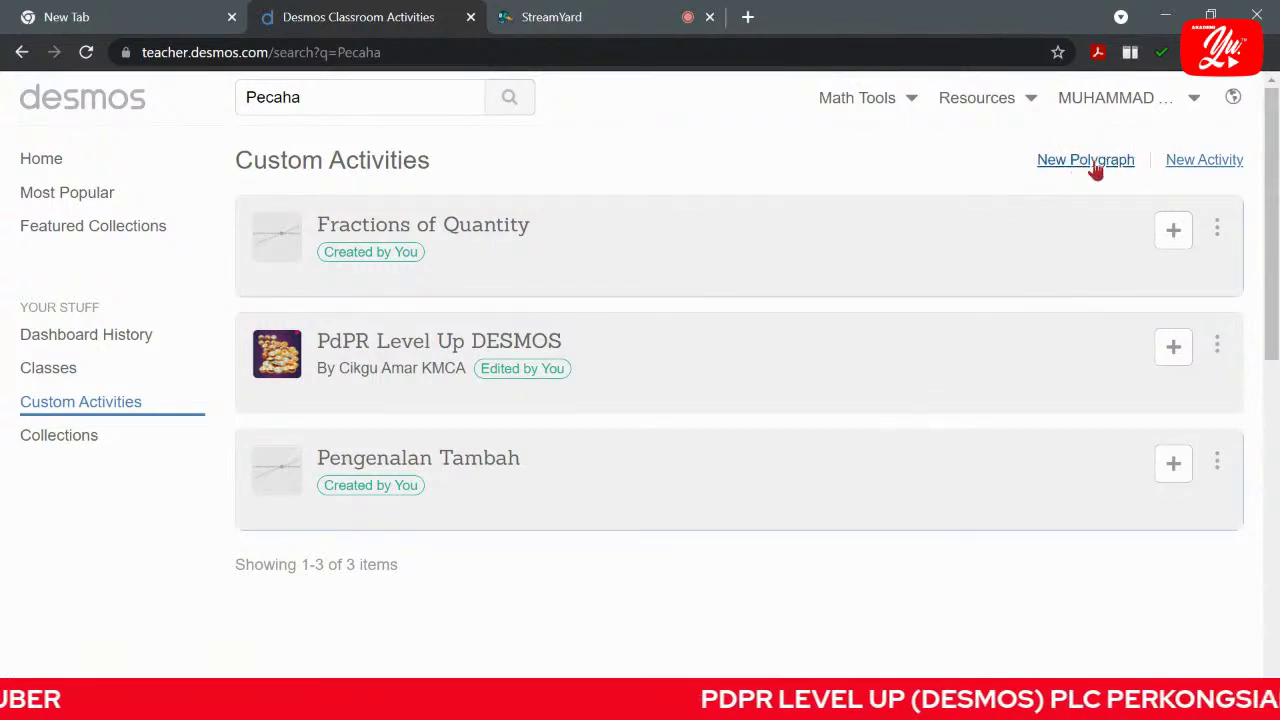
Create a new activity titled "Tambah" that anyone with the link can view.
{"action": "left_click", "coordinate": [1205, 162]}
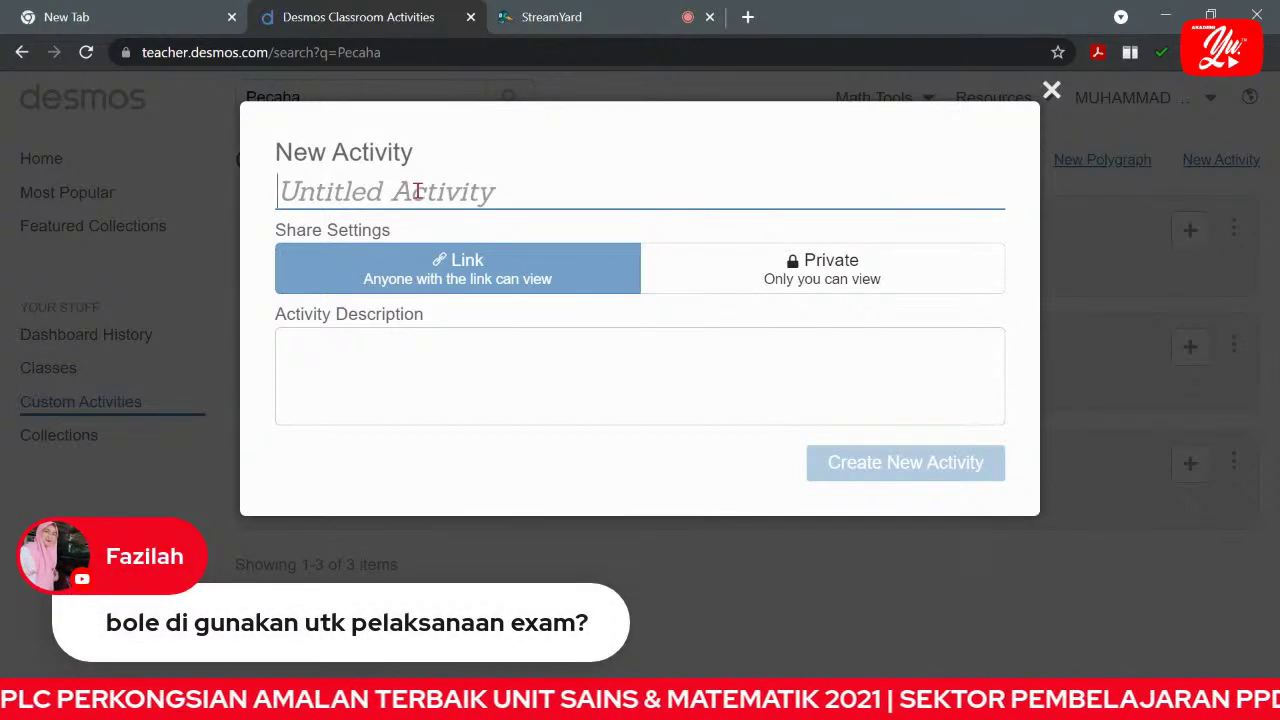
{"action": "type", "text": "Tambah"}
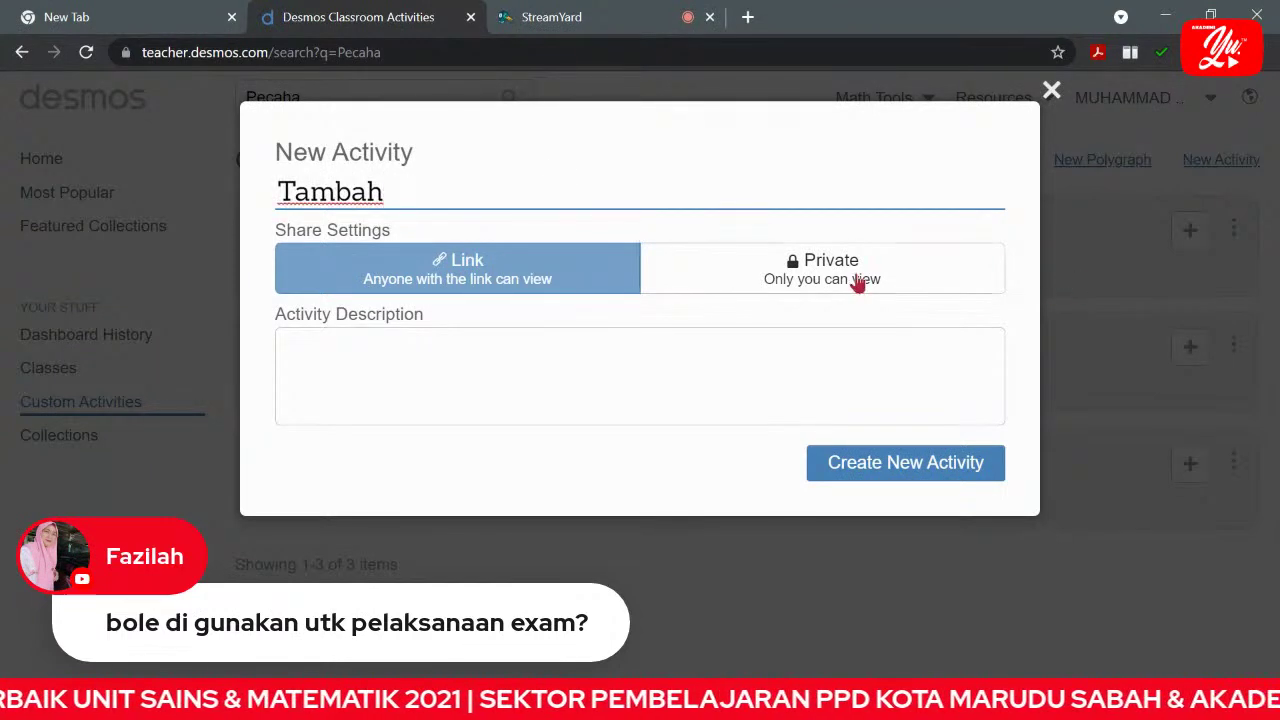
{"action": "left_click", "coordinate": [858, 283]}
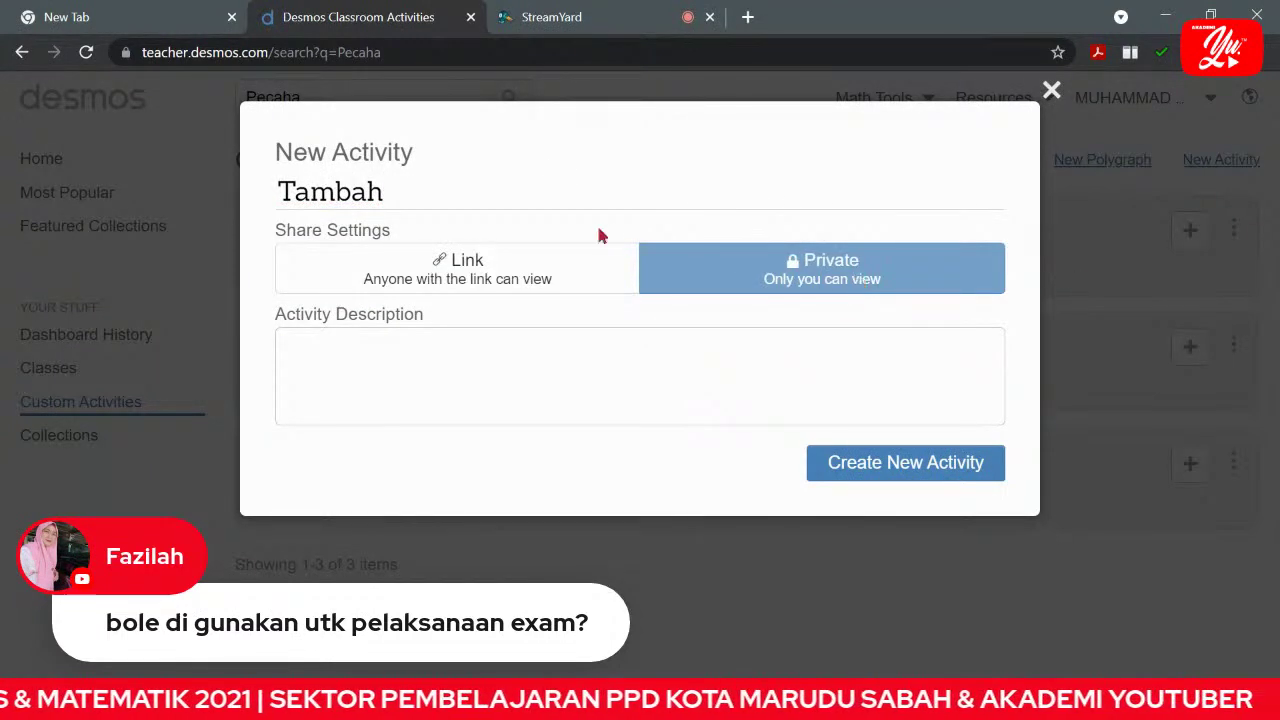
{"action": "left_click", "coordinate": [473, 262]}
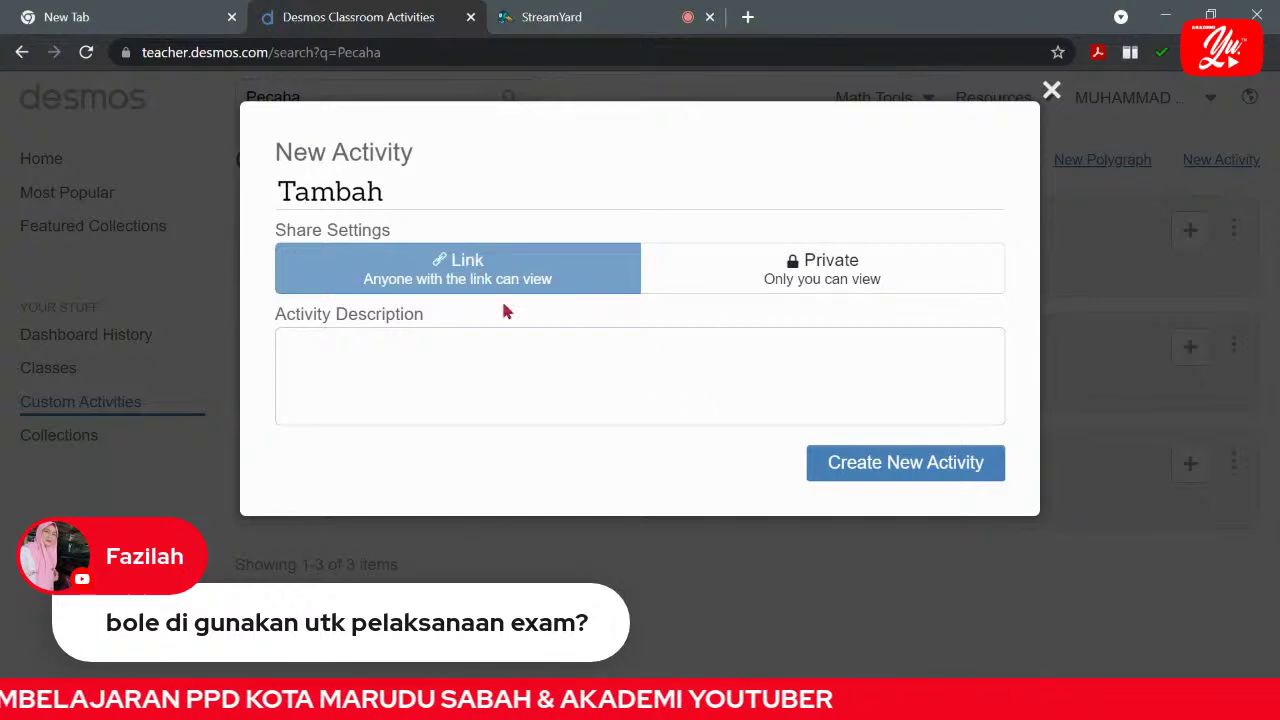
{"action": "left_click", "coordinate": [900, 470]}
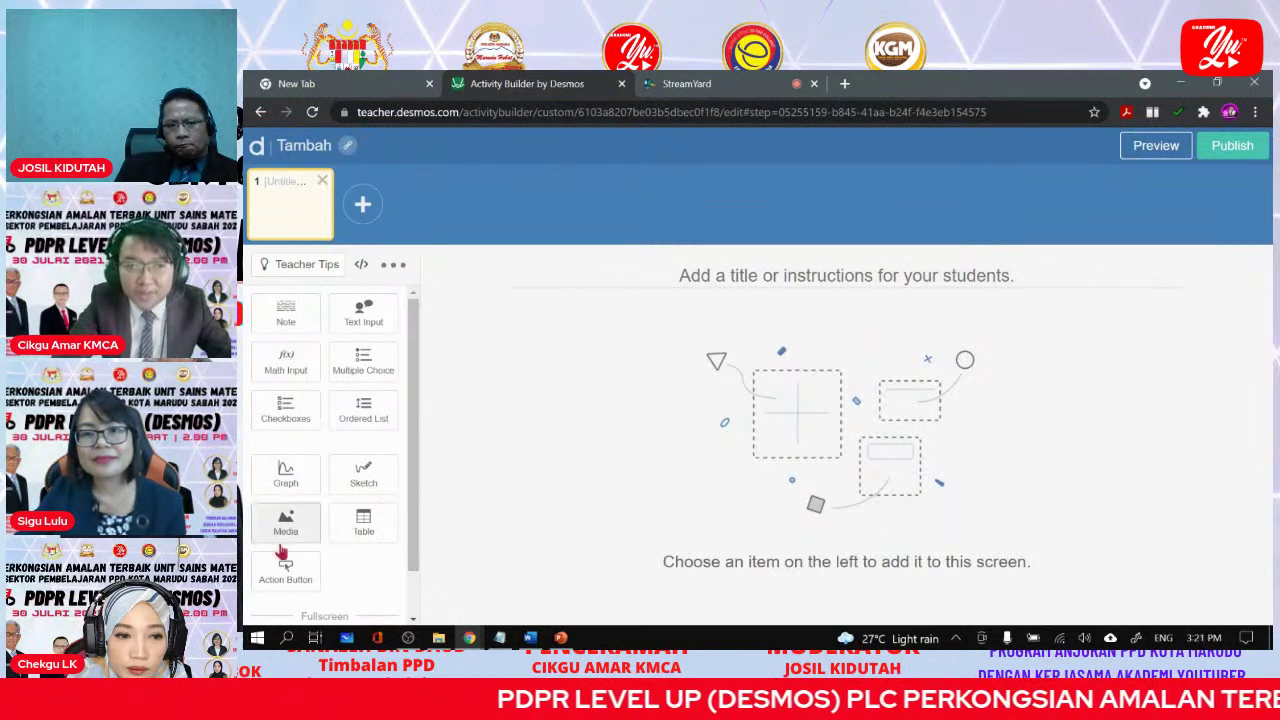
{"action": "scroll", "coordinate": [363, 570], "scroll_direction": "down", "scroll_amount": 1}
{"action": "scroll", "coordinate": [363, 570], "scroll_direction": "up", "scroll_amount": 1}
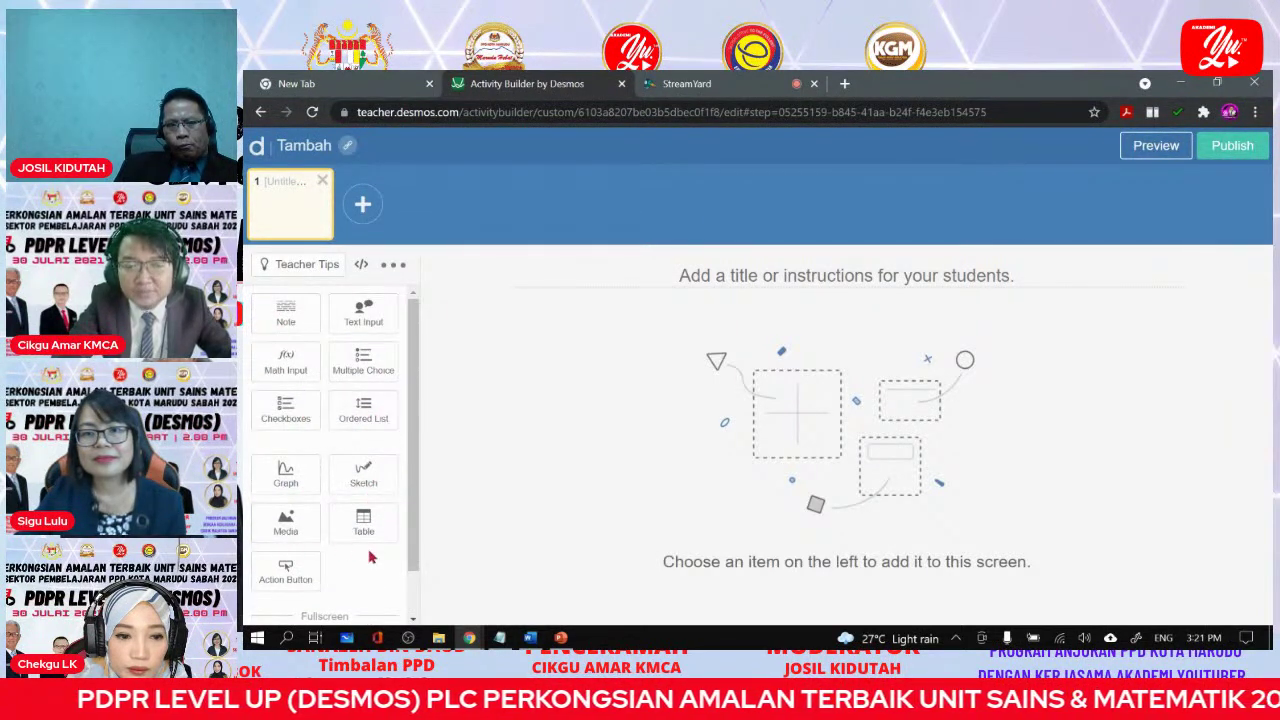
{"action": "scroll", "coordinate": [372, 555], "scroll_direction": "down", "scroll_amount": 1}
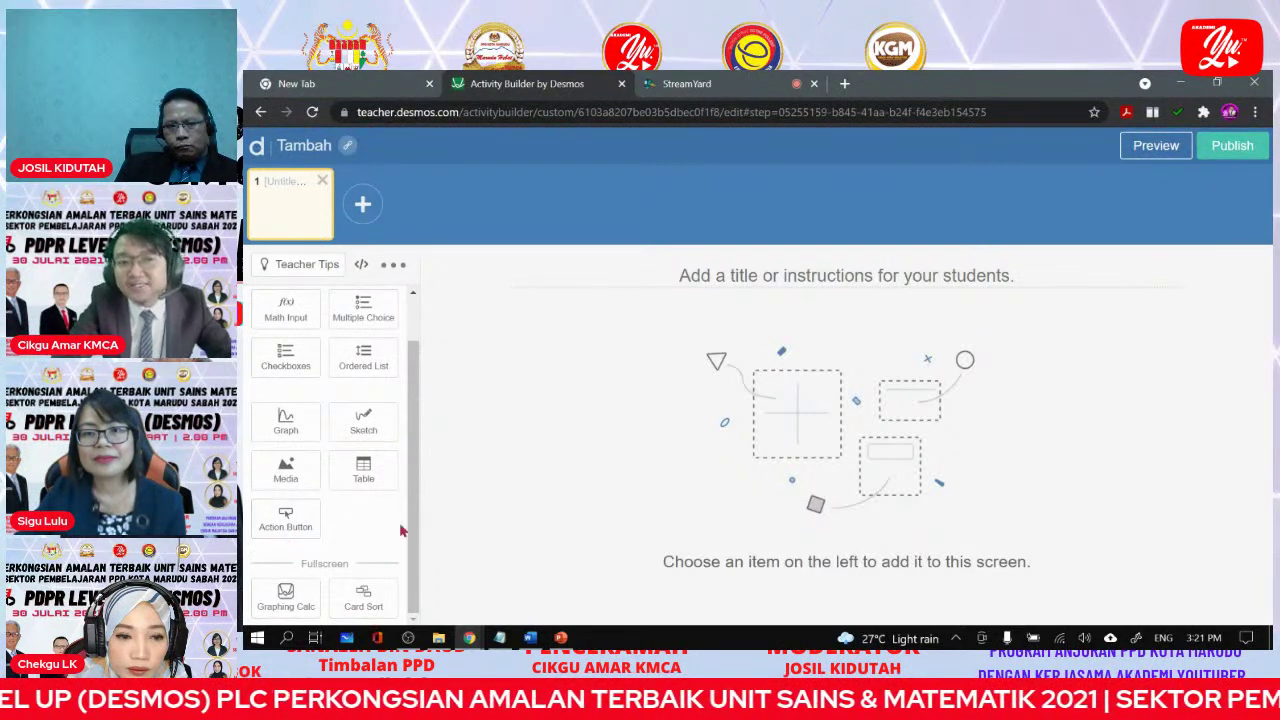
{"action": "scroll", "coordinate": [378, 519], "scroll_direction": "up", "scroll_amount": 1}
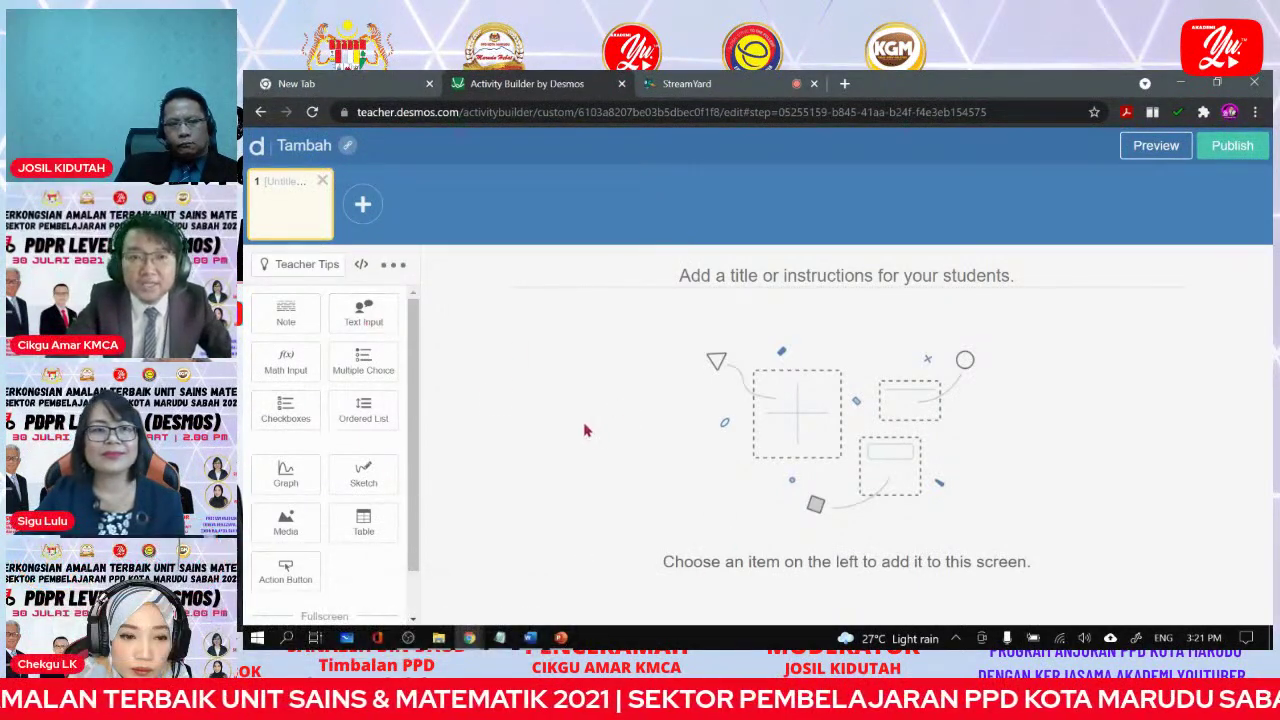
Set the first screen's title to "Adakah saya seorang yang baik ?".
{"action": "left_click", "coordinate": [796, 271]}
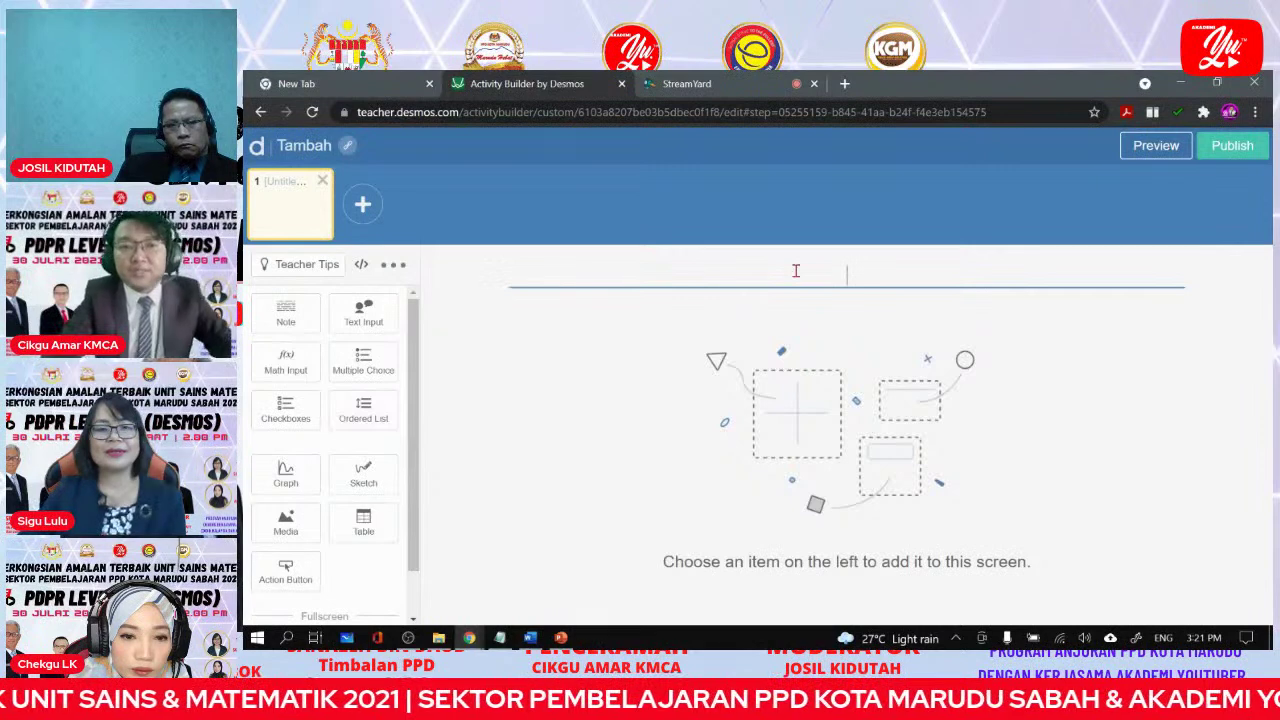
{"action": "type", "text": "Soalan 1"}
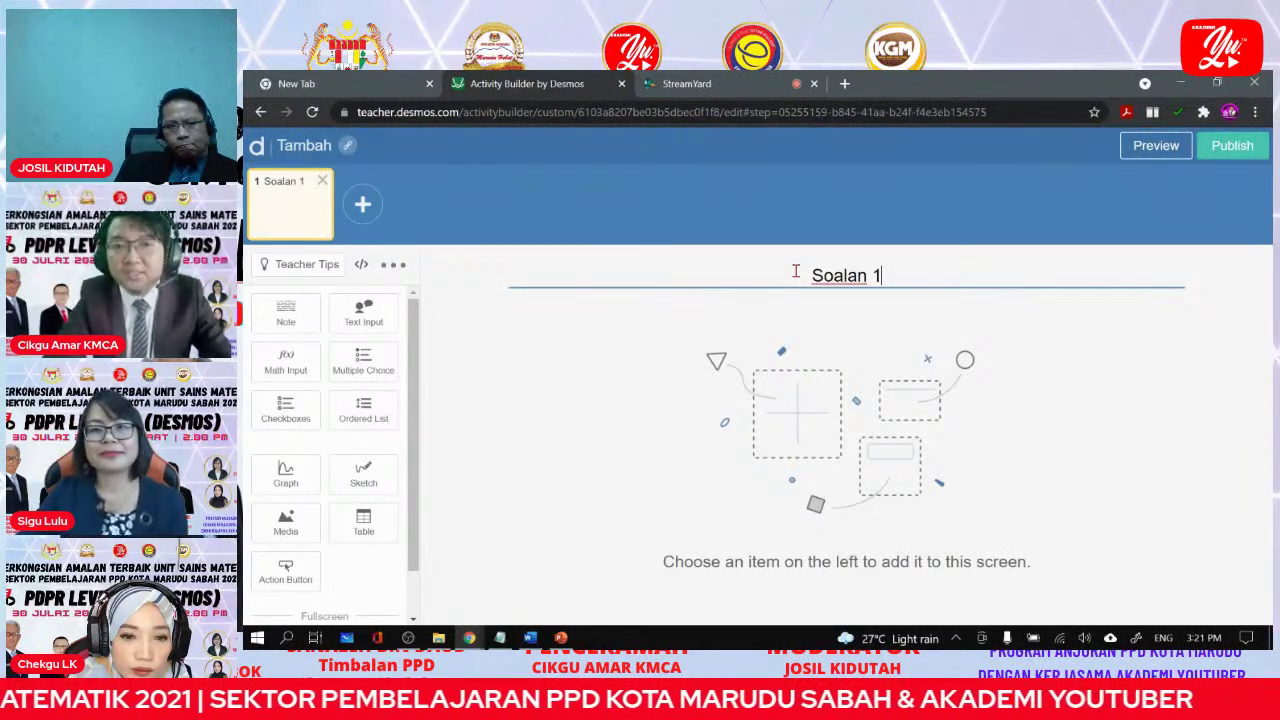
{"action": "key", "text": "ctrl+a"}
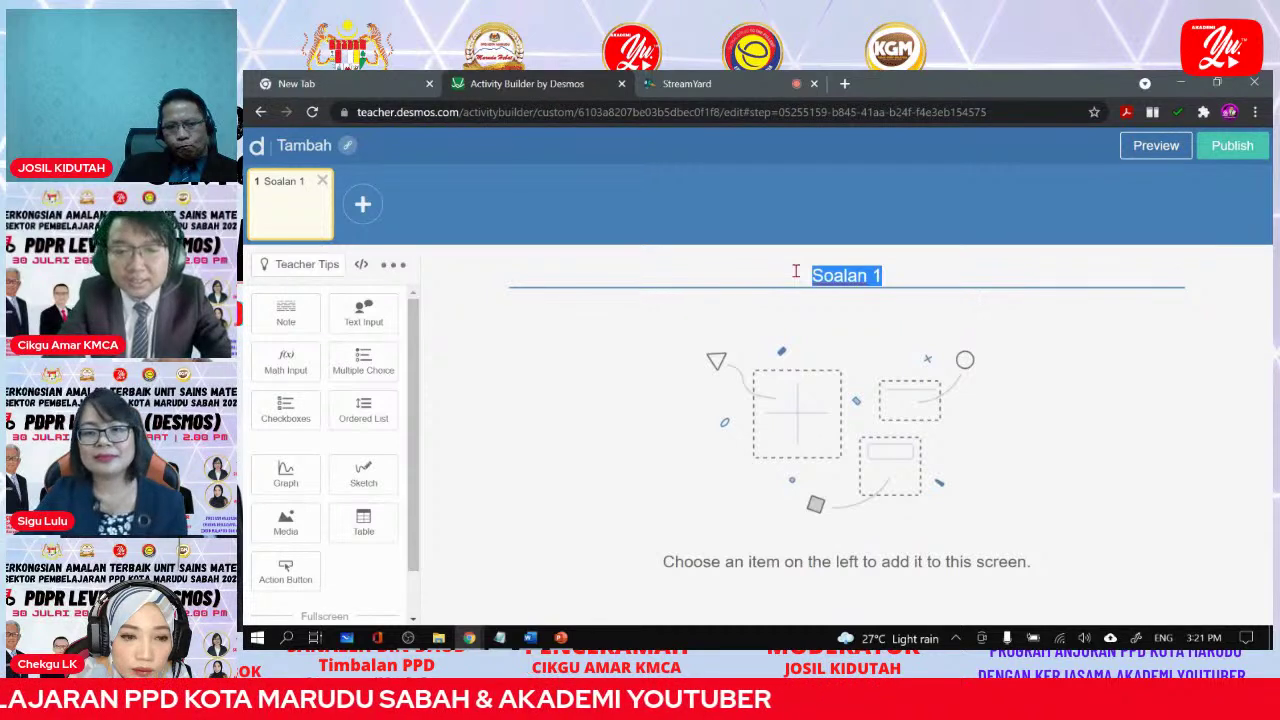
{"action": "type", "text": "Adakah saya seorang yang baik ?"}
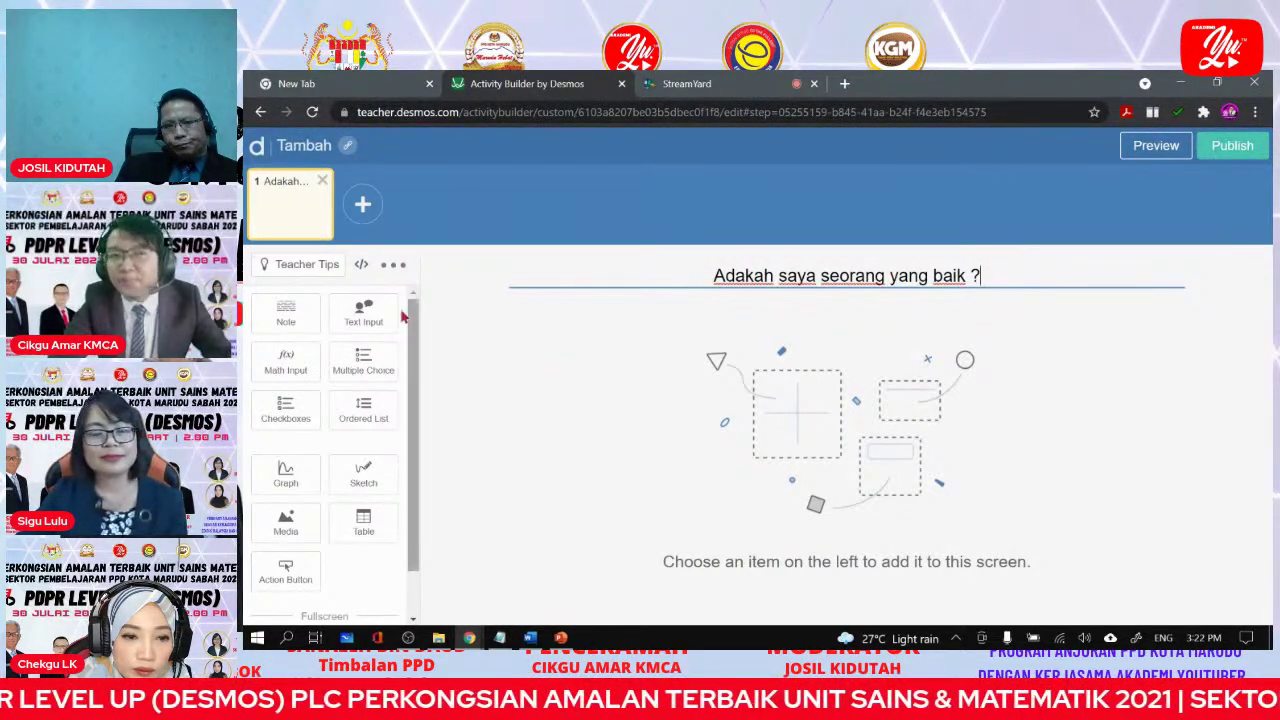
Extend the first screen's title to "Adakah saya seorang yang baik dan mengapa ?".
{"action": "left_click", "coordinate": [971, 274]}
{"action": "type", "text": "dan"}
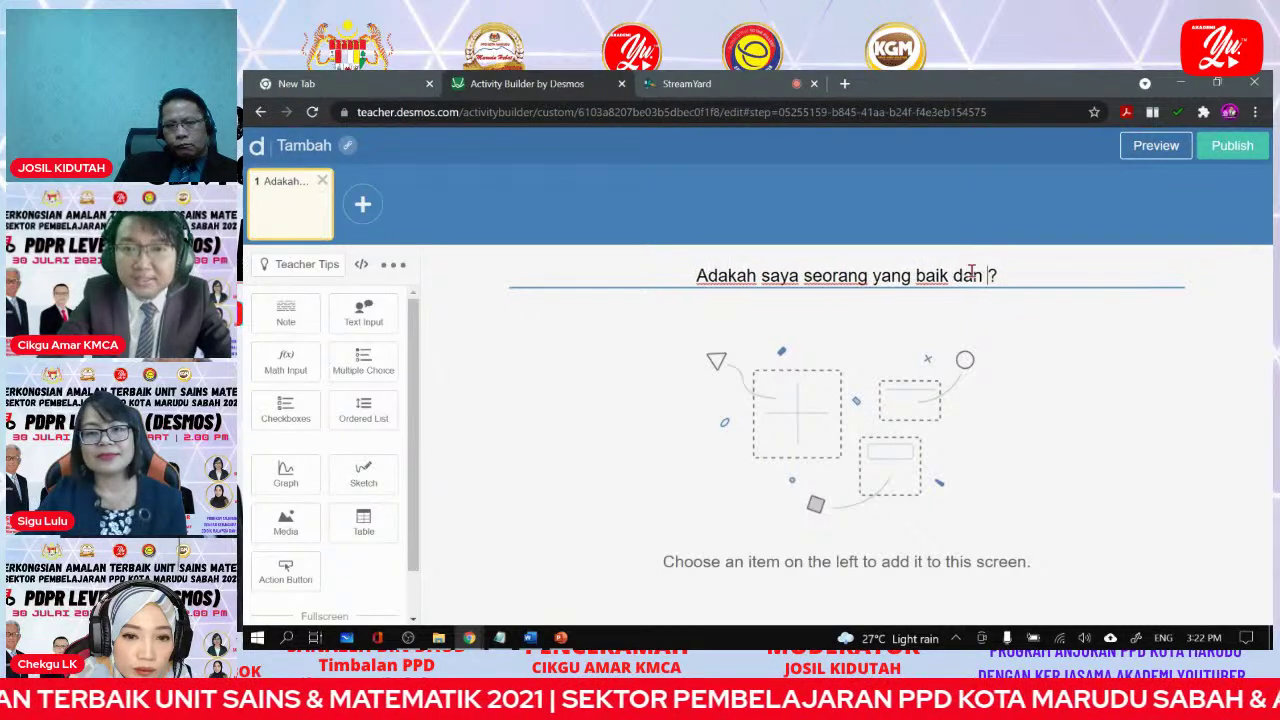
{"action": "type", "text": " mengapa"}
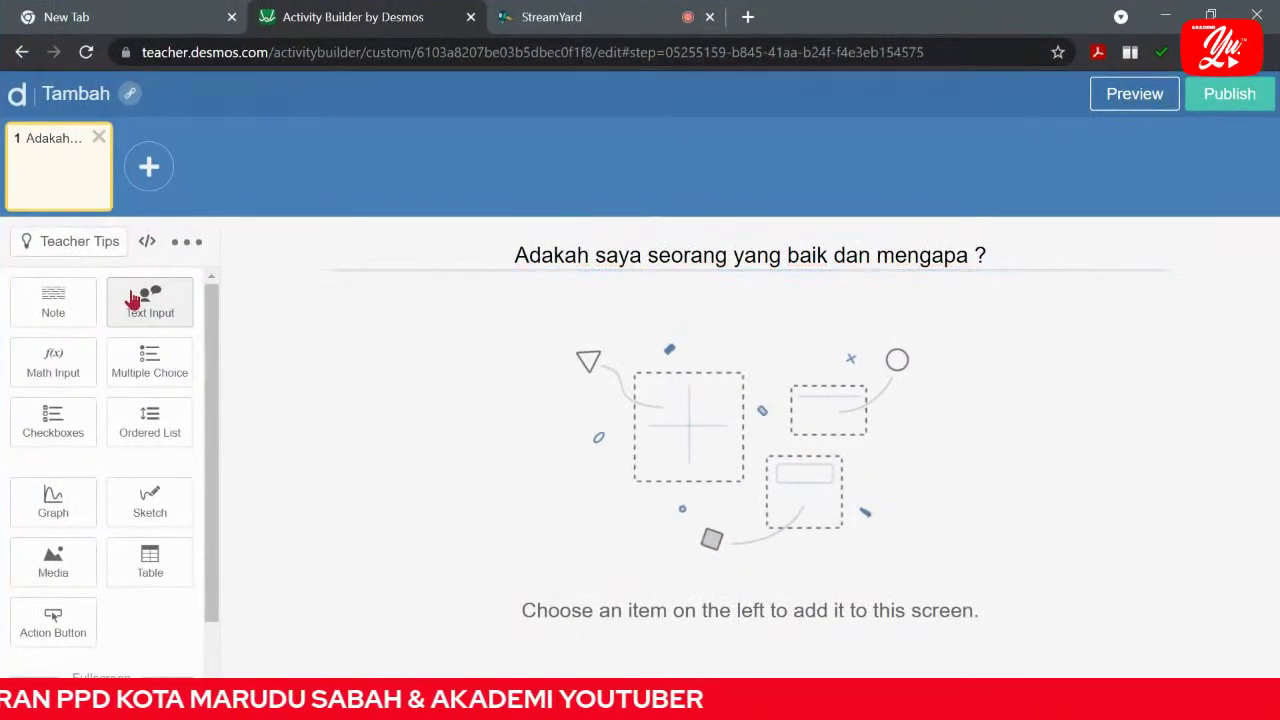
Add a text input below the title and try out short answers such as "Ye" in the student preview.
{"action": "left_click_drag", "start_coordinate": [133, 300], "coordinate": [703, 315]}
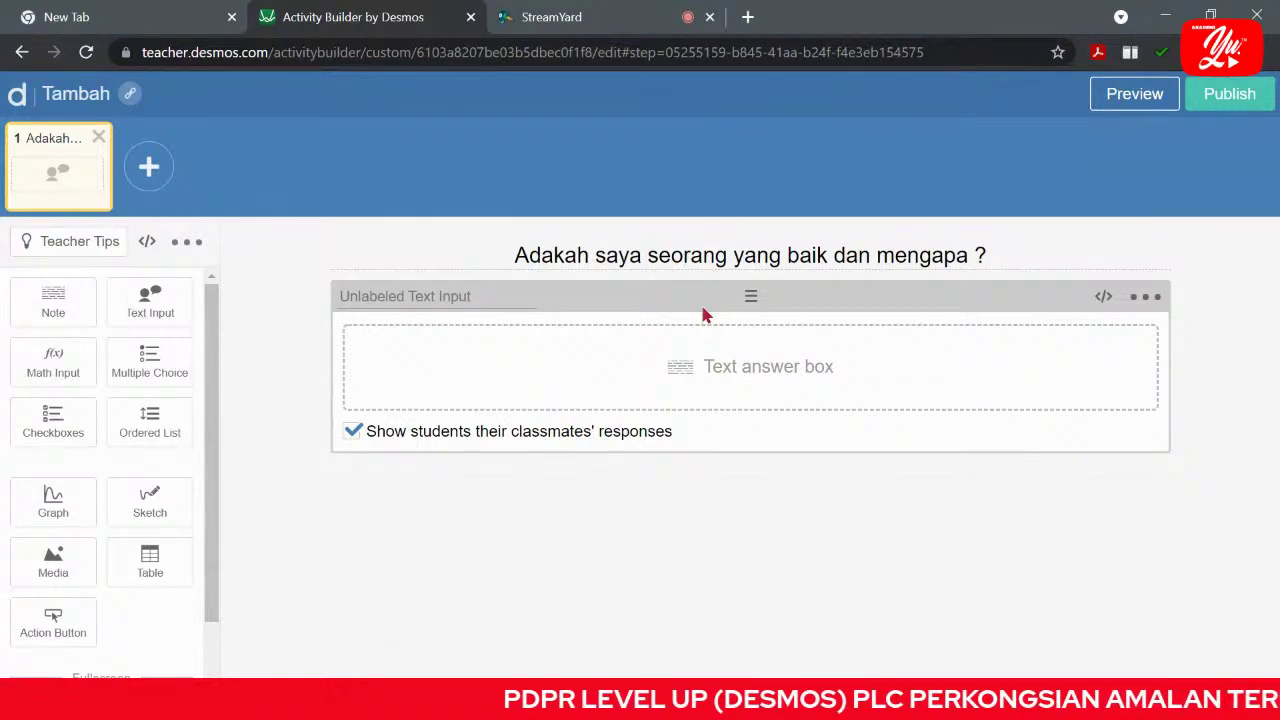
{"action": "left_click", "coordinate": [1128, 97]}
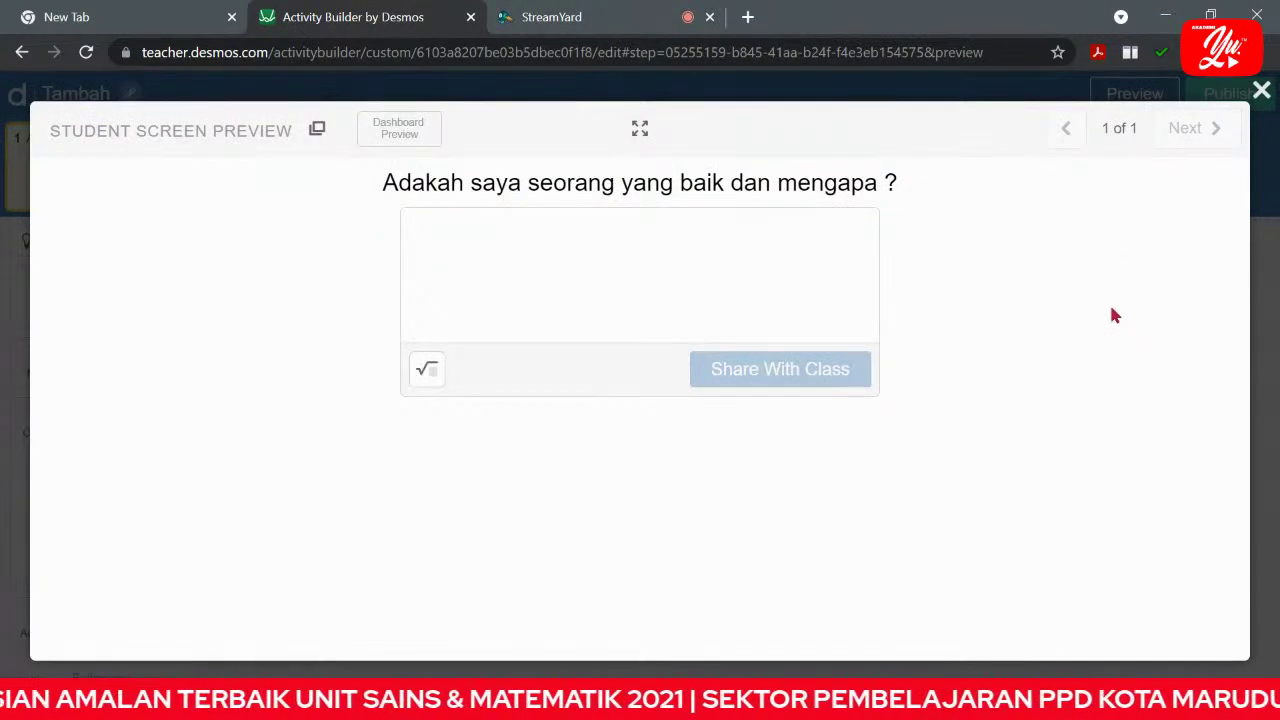
{"action": "left_click", "coordinate": [810, 305]}
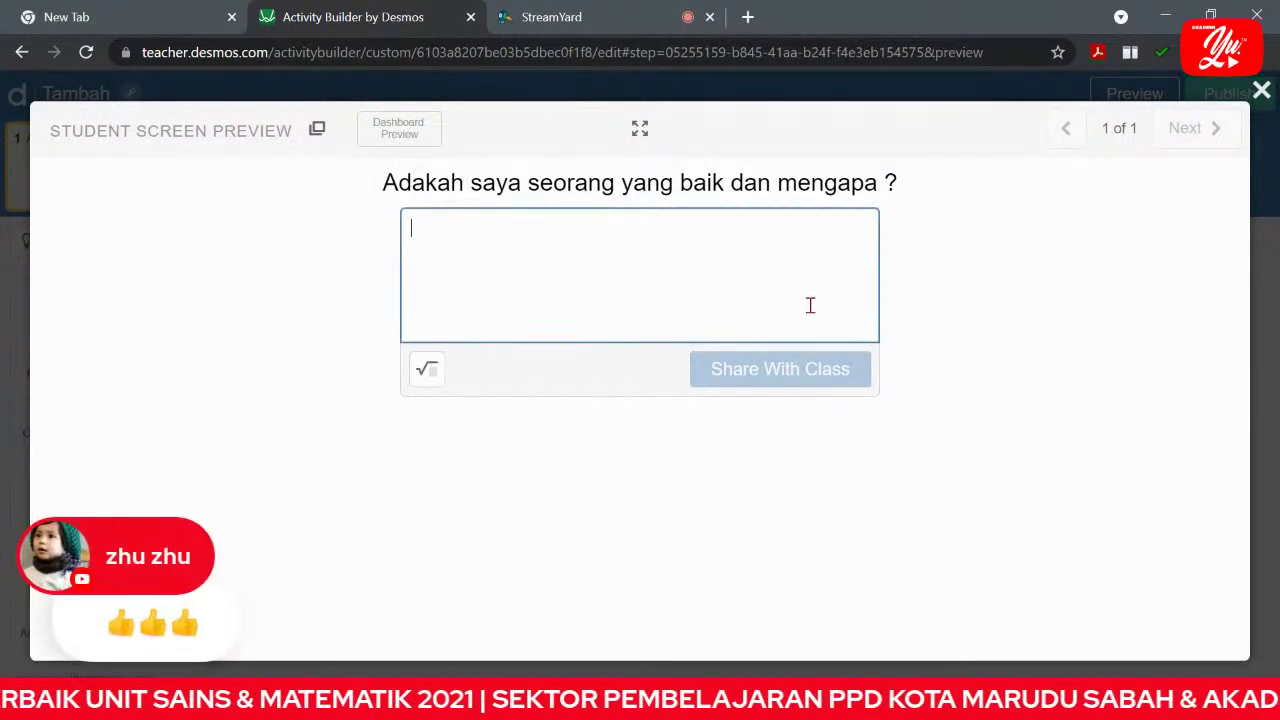
{"action": "type", "text": "Saya"}
{"action": "key", "text": "BackSpace"}
{"action": "key", "text": "BackSpace"}
{"action": "key", "text": "BackSpace"}
{"action": "key", "text": "BackSpace"}
{"action": "key", "text": "BackSpace"}
{"action": "type", "text": "Ye"}
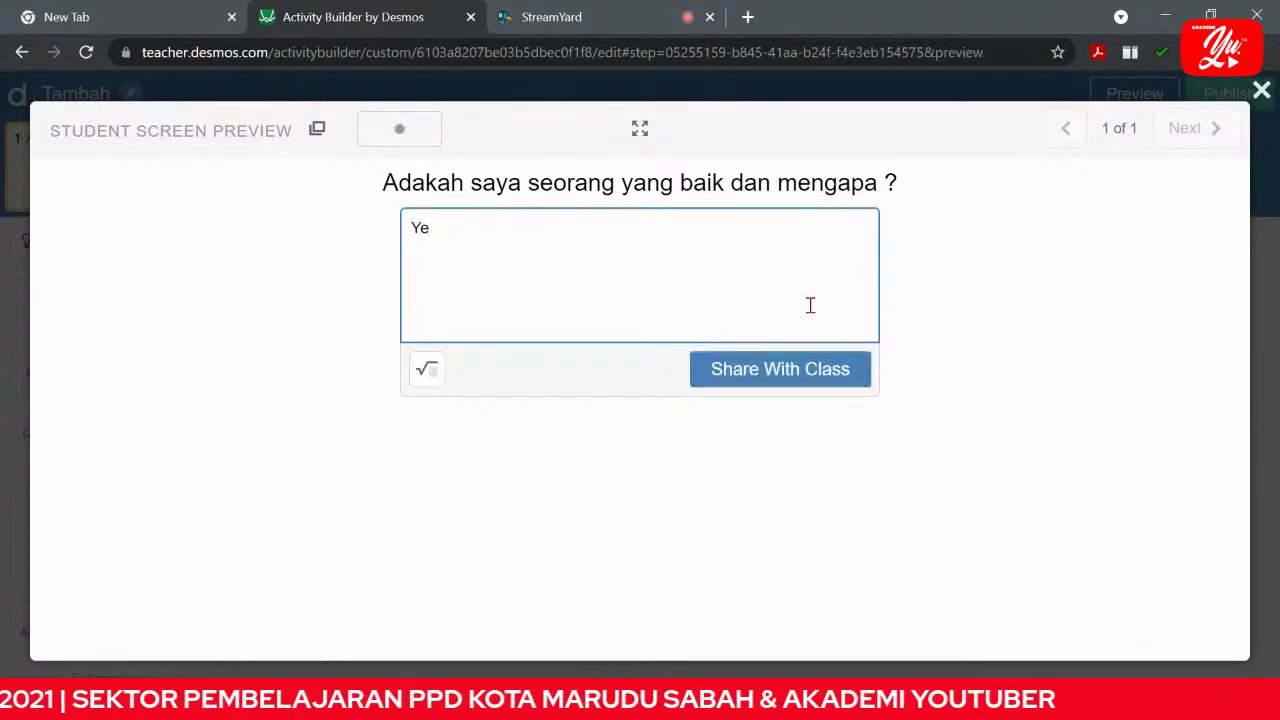
{"action": "key", "text": "BackSpace"}
{"action": "key", "text": "BackSpace"}
{"action": "key", "text": "BackSpace"}
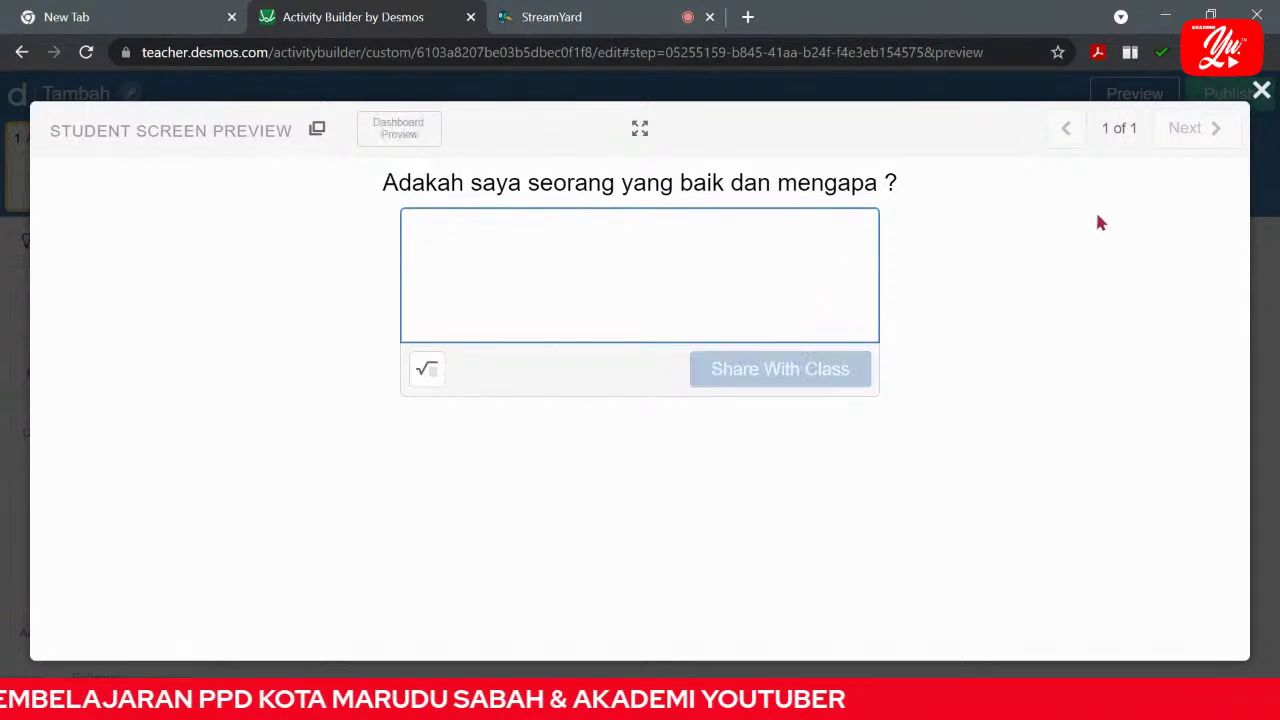
{"action": "left_click", "coordinate": [1262, 89]}
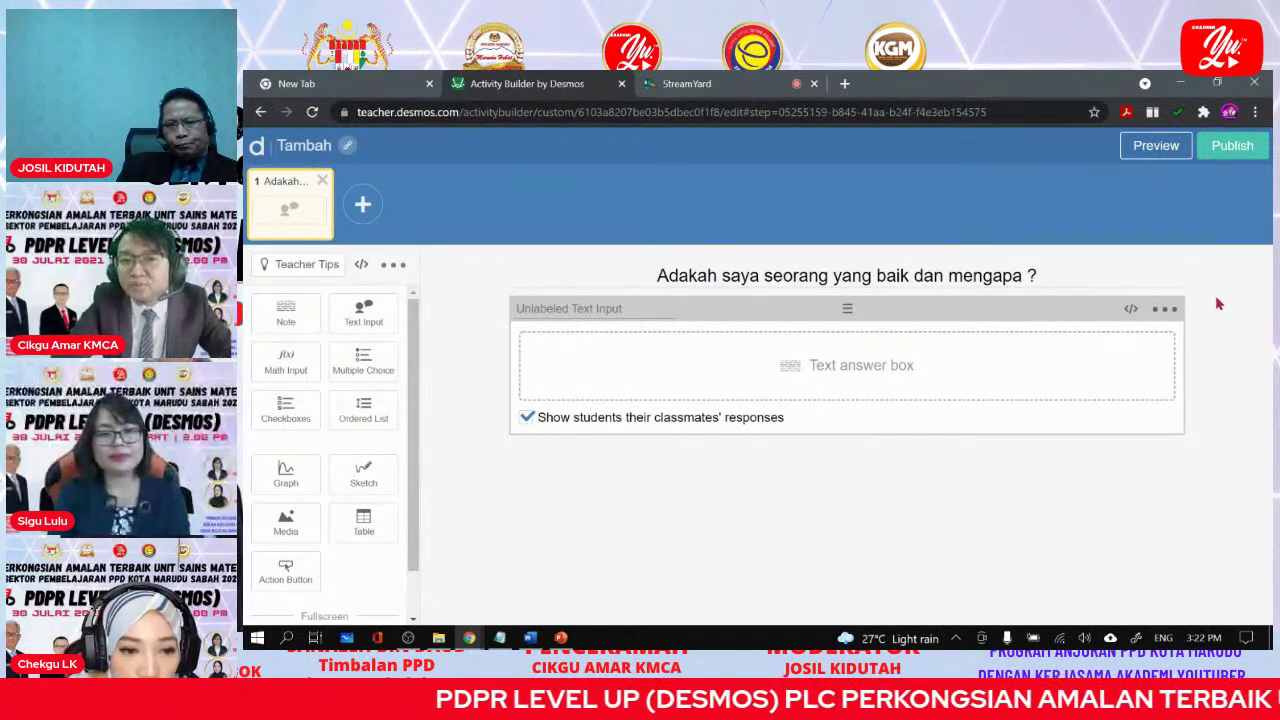
Replace the text input with a multiple choice component offering the options "Ya" and "Tidak".
{"action": "left_click", "coordinate": [1160, 317]}
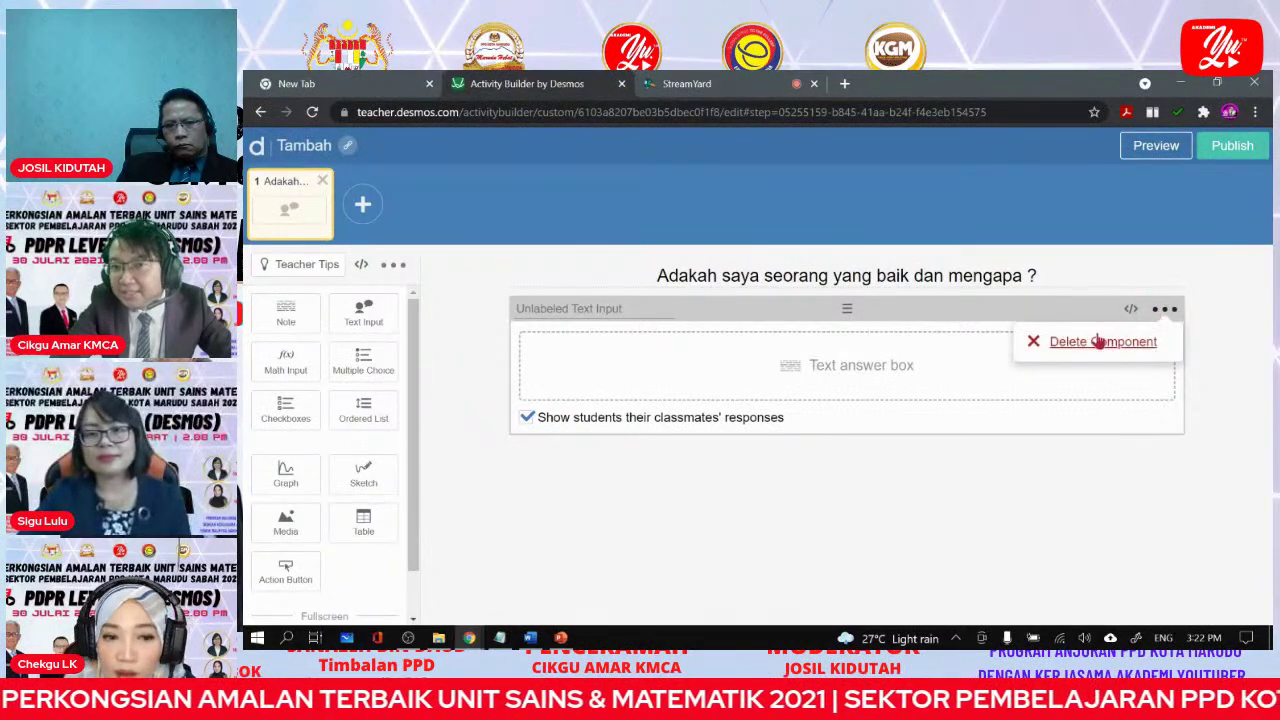
{"action": "left_click", "coordinate": [1100, 341]}
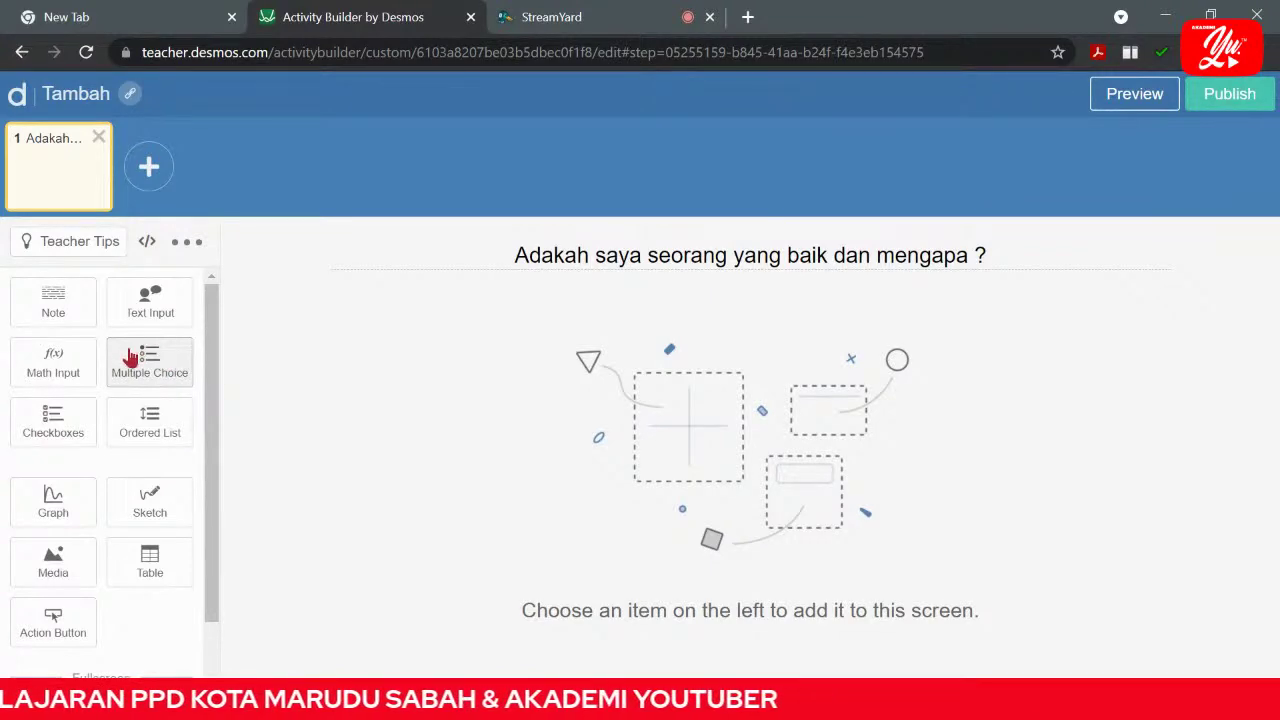
{"action": "left_click_drag", "start_coordinate": [198, 354], "coordinate": [750, 310]}
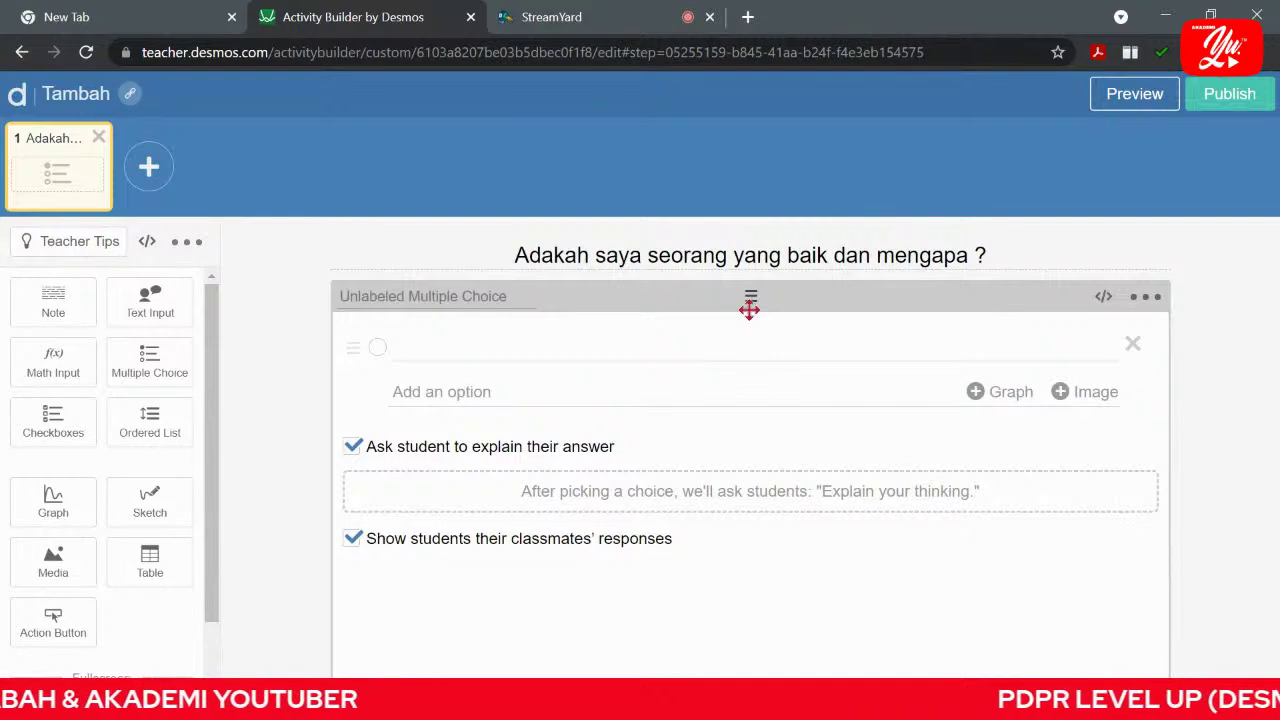
{"action": "left_click", "coordinate": [414, 347]}
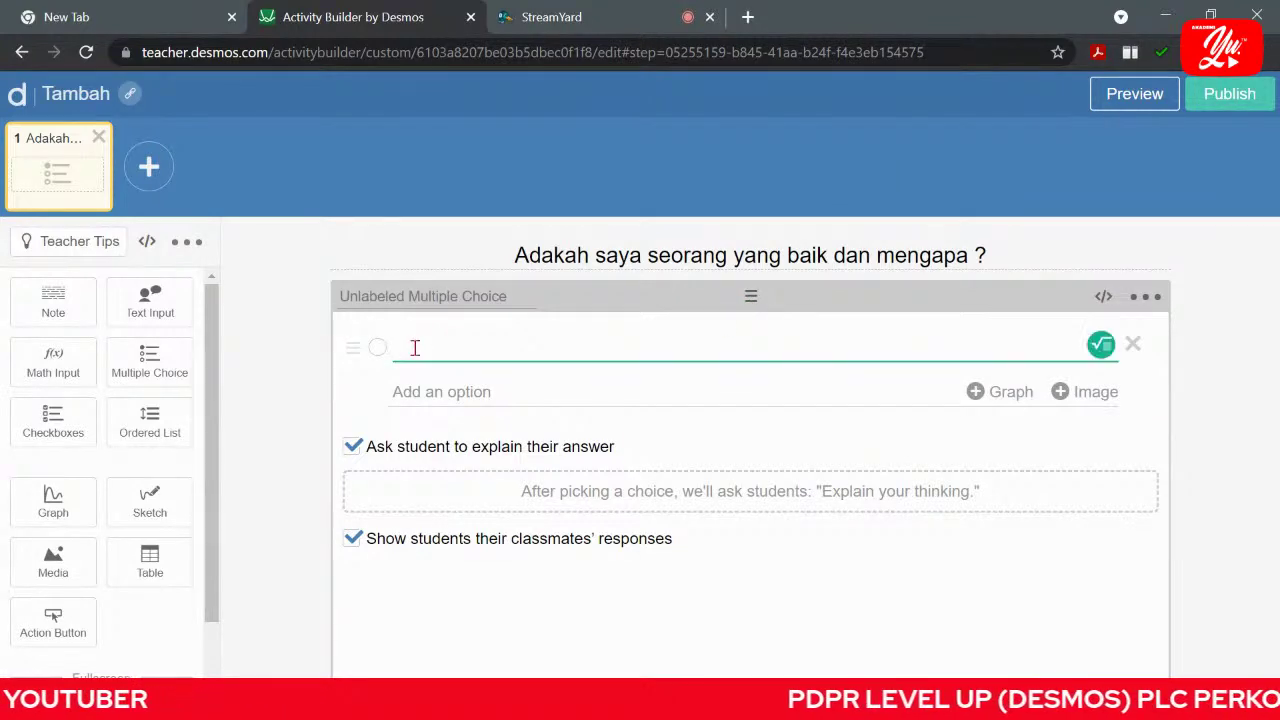
{"action": "type", "text": "Ya"}
{"action": "left_click", "coordinate": [423, 391]}
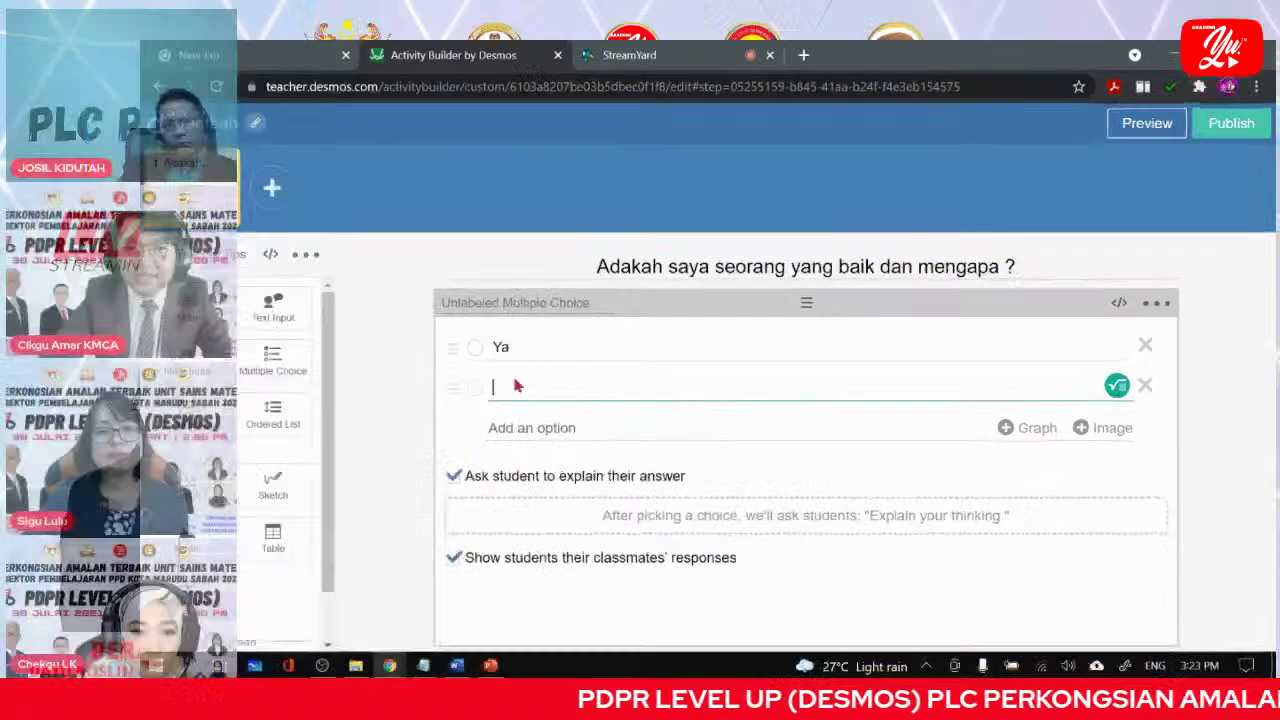
{"action": "type", "text": "Tidak"}
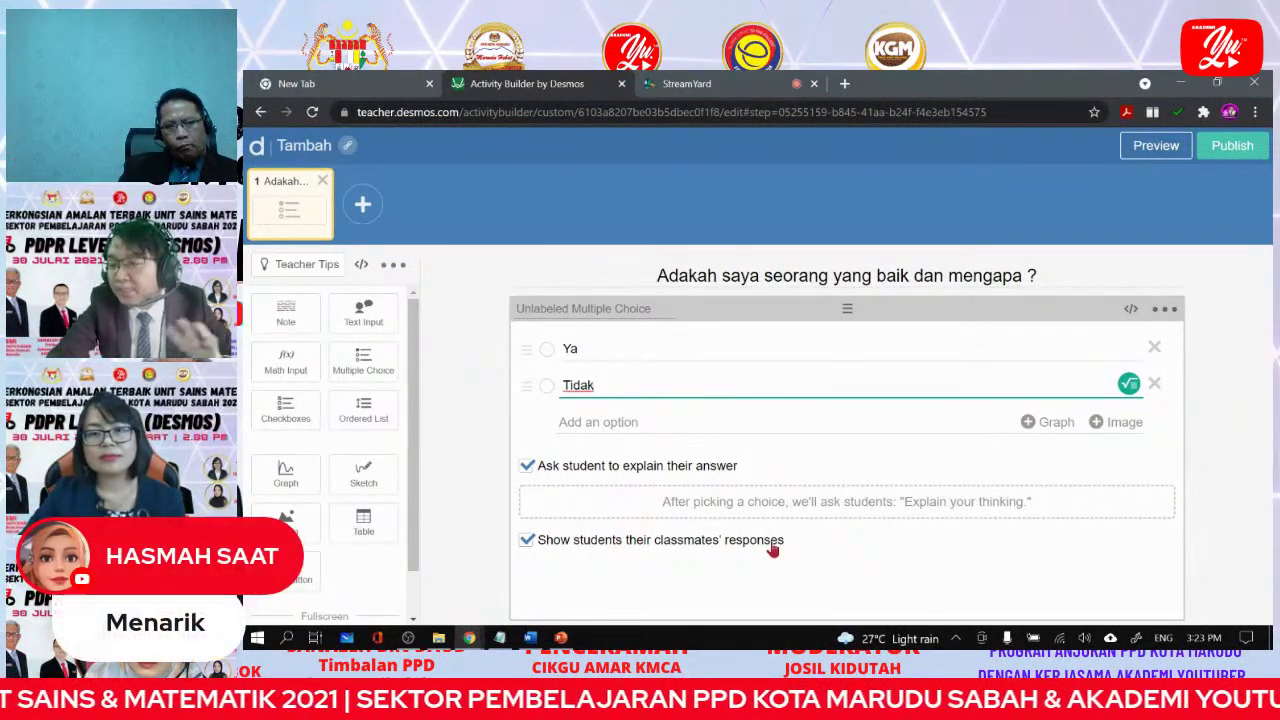
Turn off showing students their classmates' responses, while keeping the request for students to explain their answer.
{"action": "left_click", "coordinate": [526, 539]}
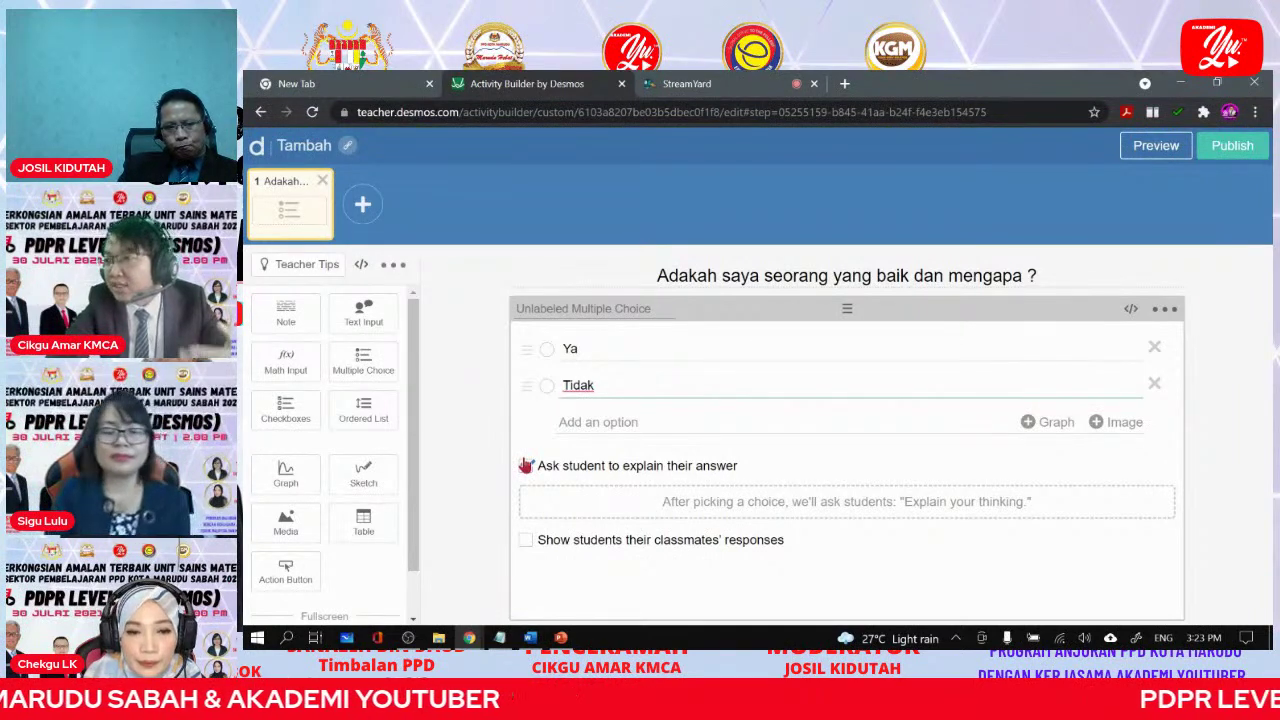
{"action": "left_click", "coordinate": [525, 465]}
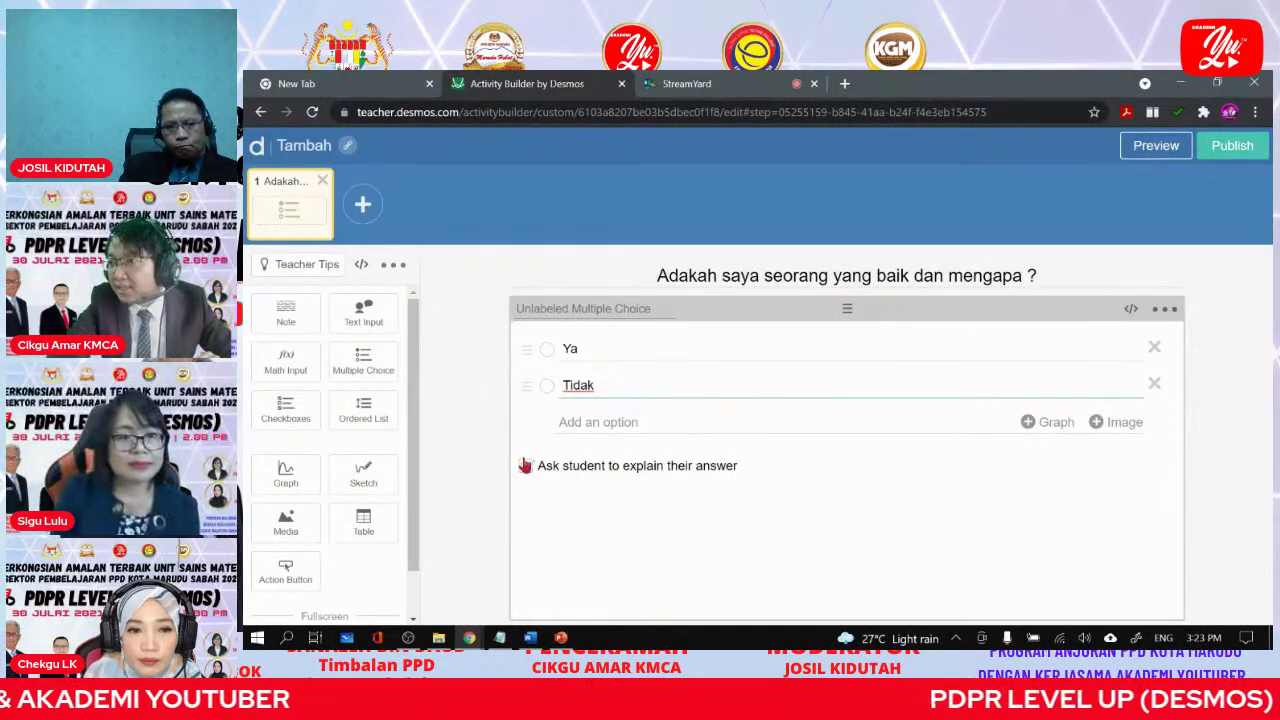
{"action": "left_click", "coordinate": [524, 467]}
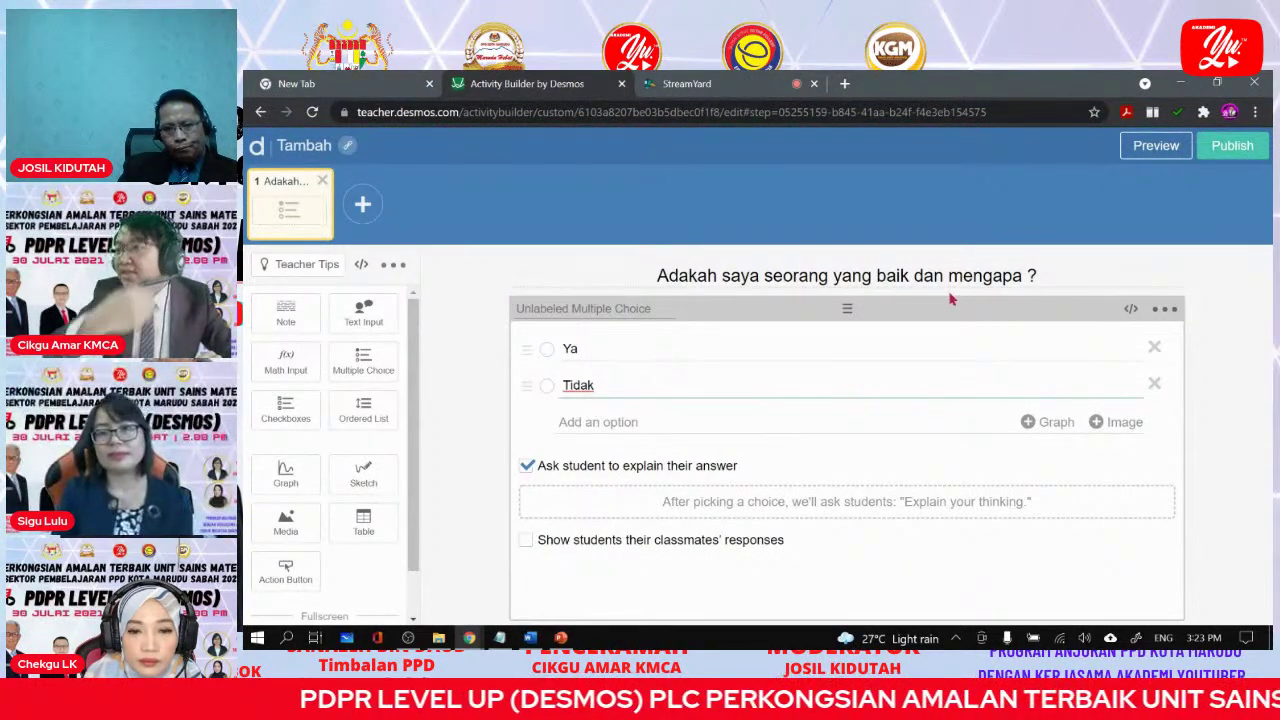
Preview the multiple choice question as a student and try both the "Ya" and "Tidak" answers.
{"action": "left_click", "coordinate": [1145, 146]}
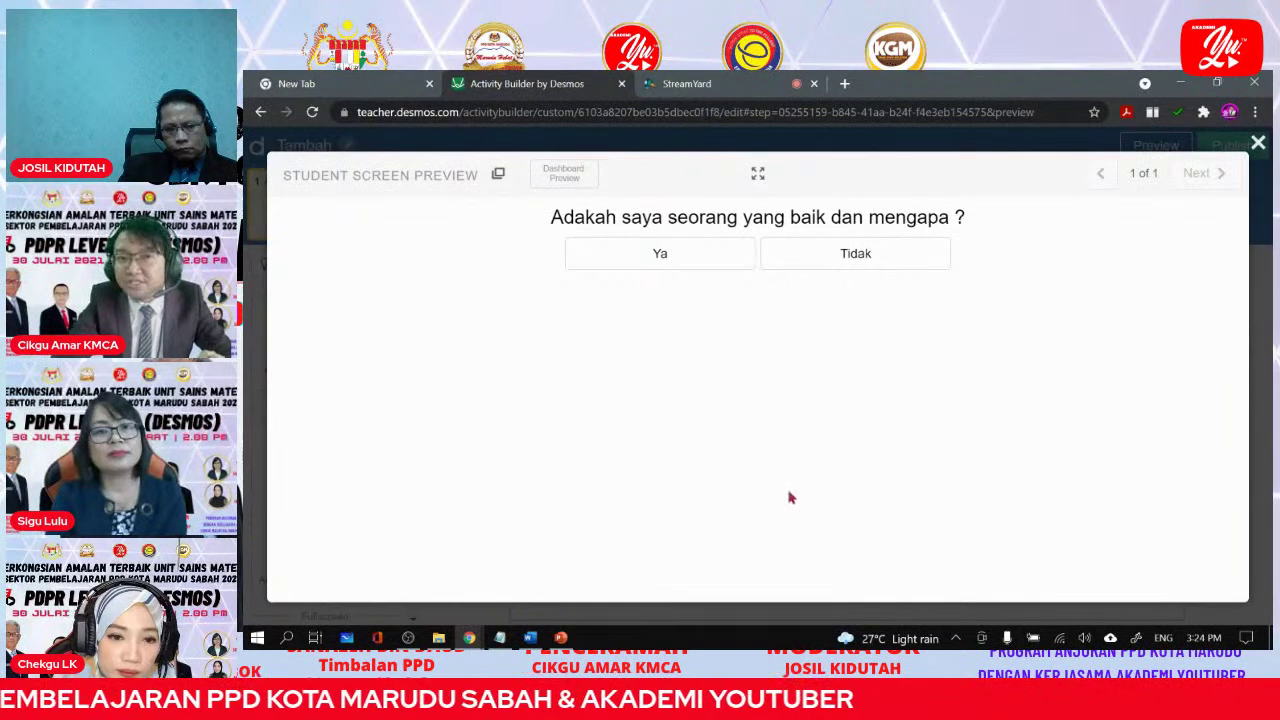
{"action": "left_click", "coordinate": [660, 254]}
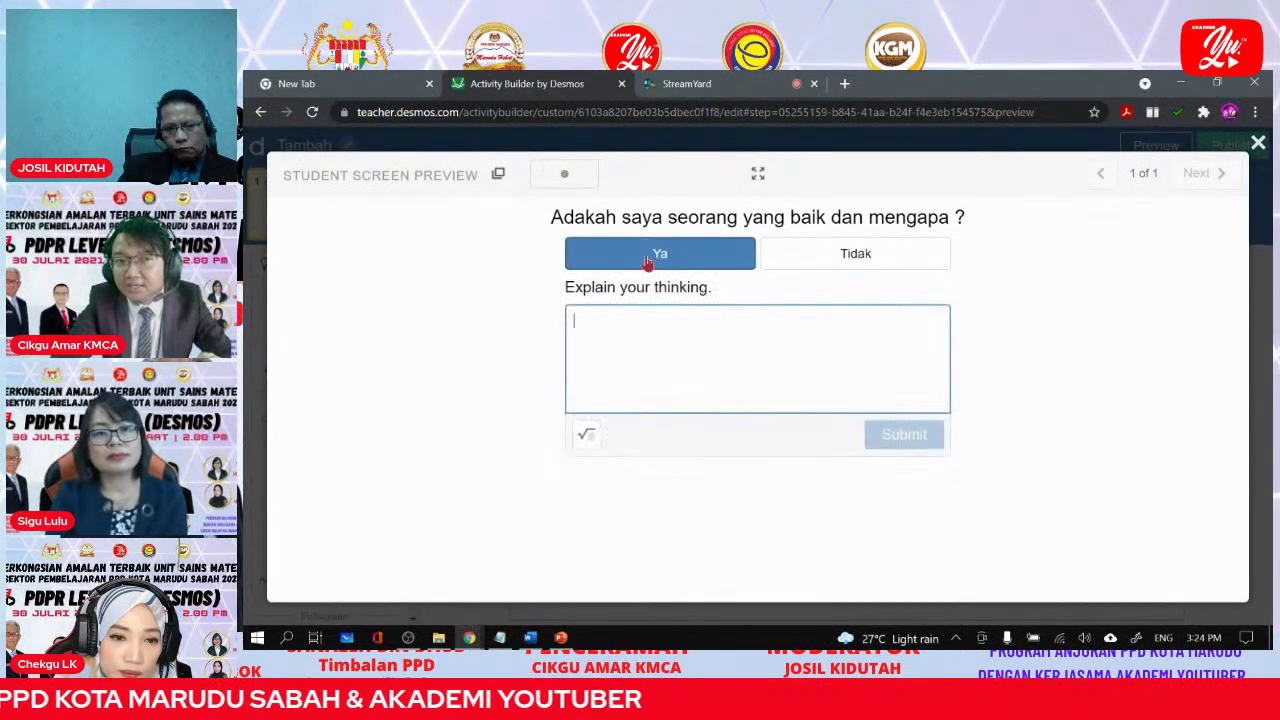
{"action": "left_click", "coordinate": [843, 265]}
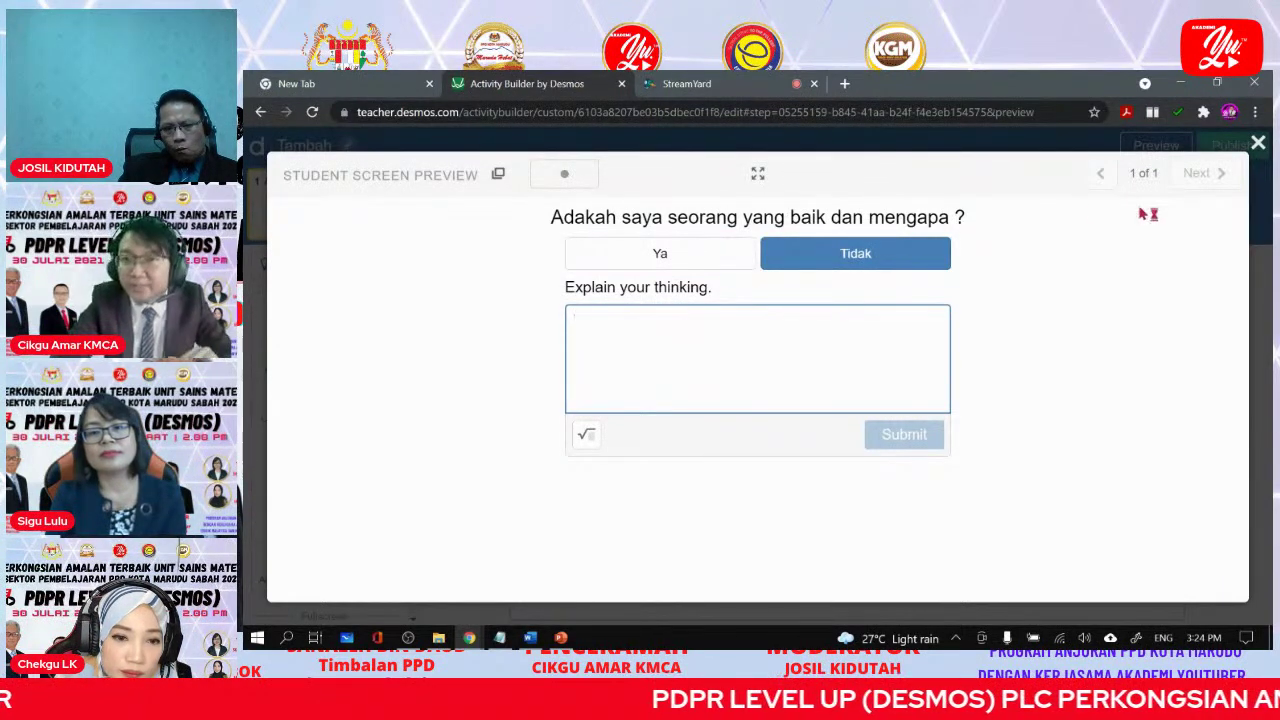
{"action": "left_click", "coordinate": [1260, 144]}
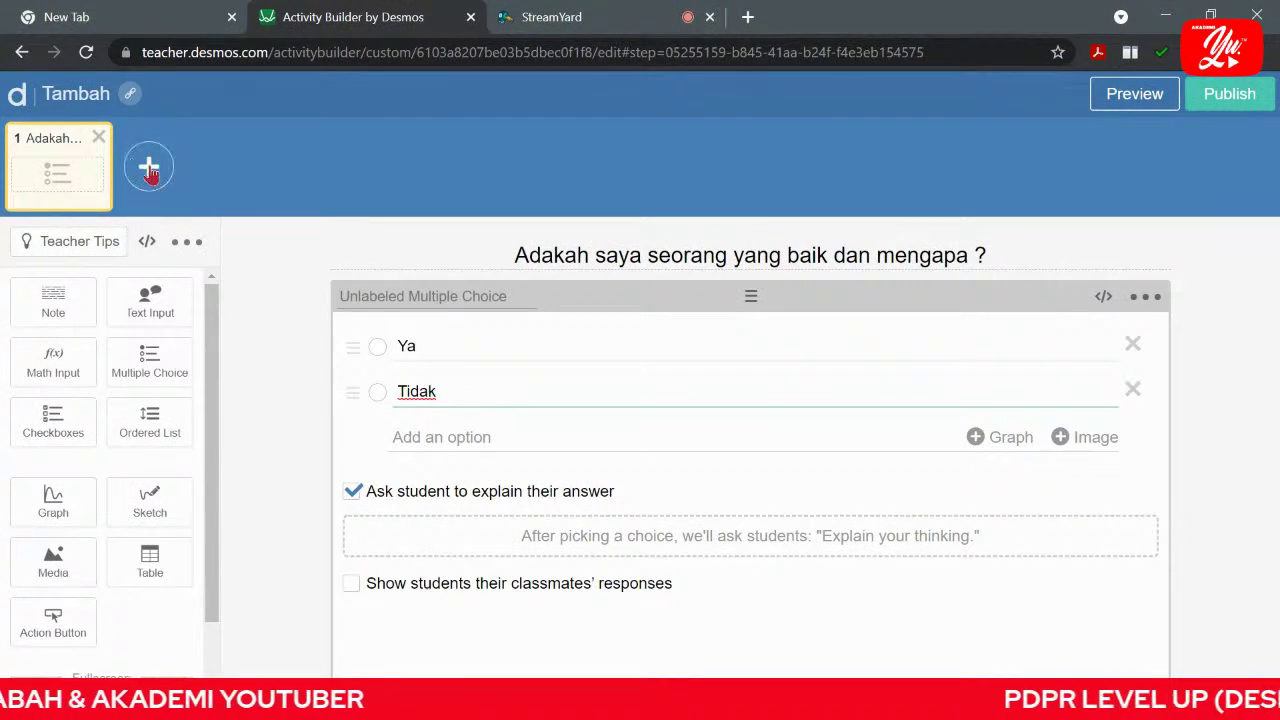
Add a blank second screen and remove it again.
{"action": "left_click", "coordinate": [149, 170]}
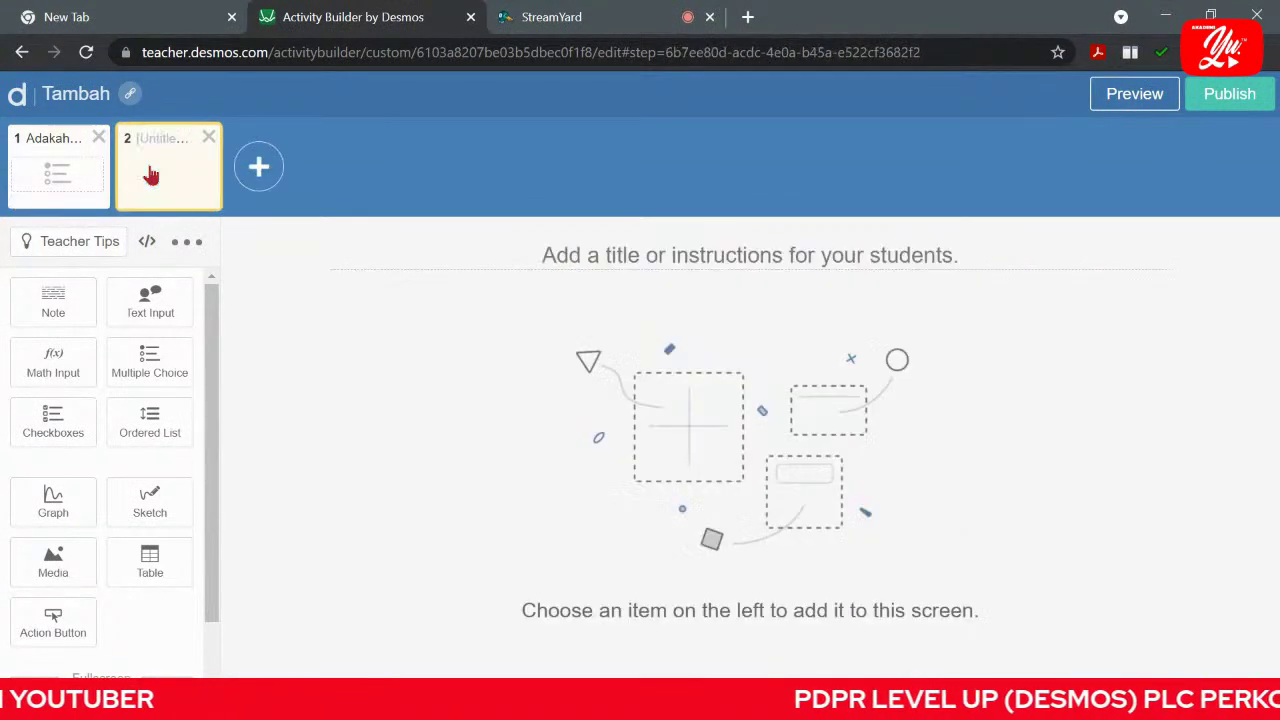
{"action": "left_click", "coordinate": [596, 243]}
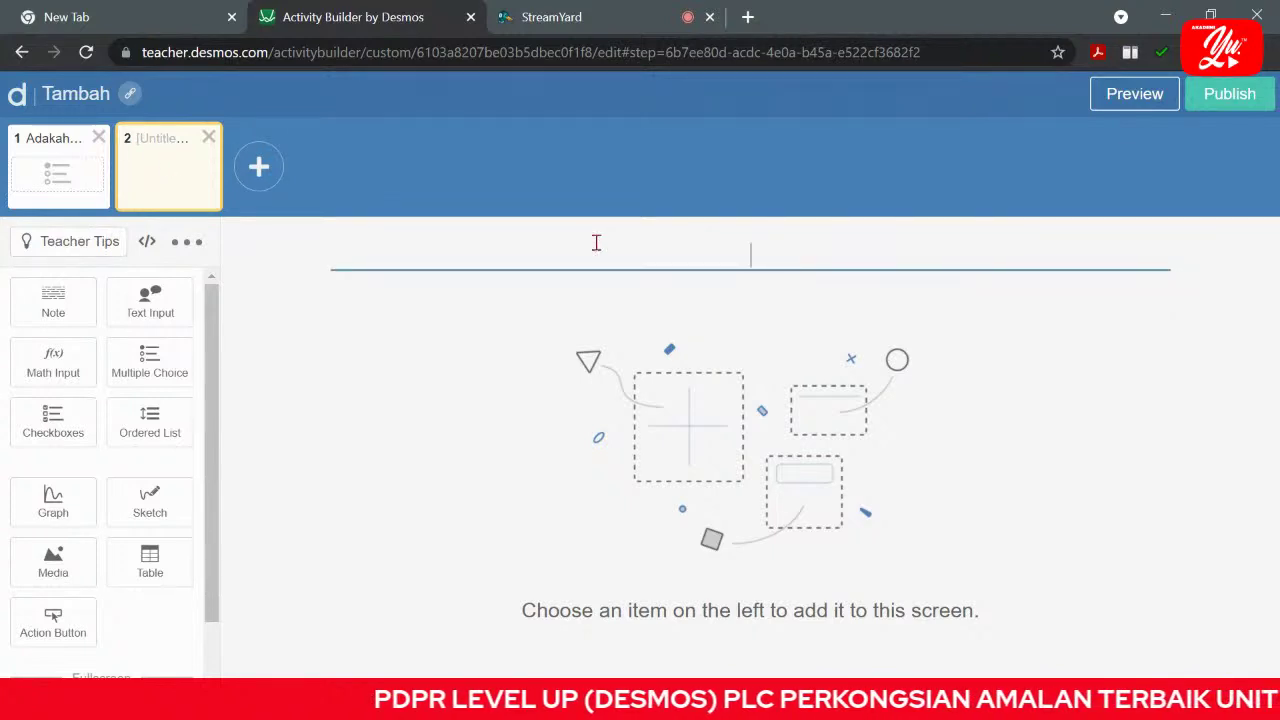
{"action": "left_click", "coordinate": [208, 138]}
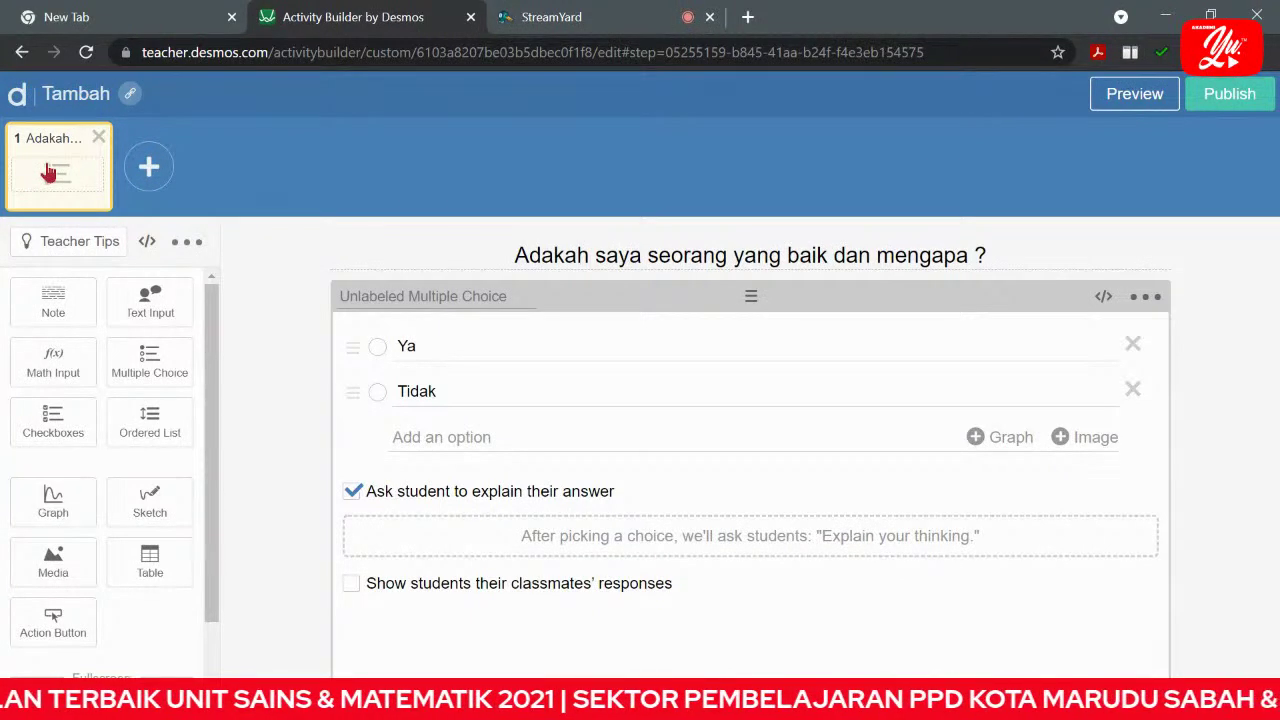
Duplicate the first screen and title the copy "Adakah saya seorang yang cantik dan mengapa ?".
{"action": "left_click", "coordinate": [186, 250]}
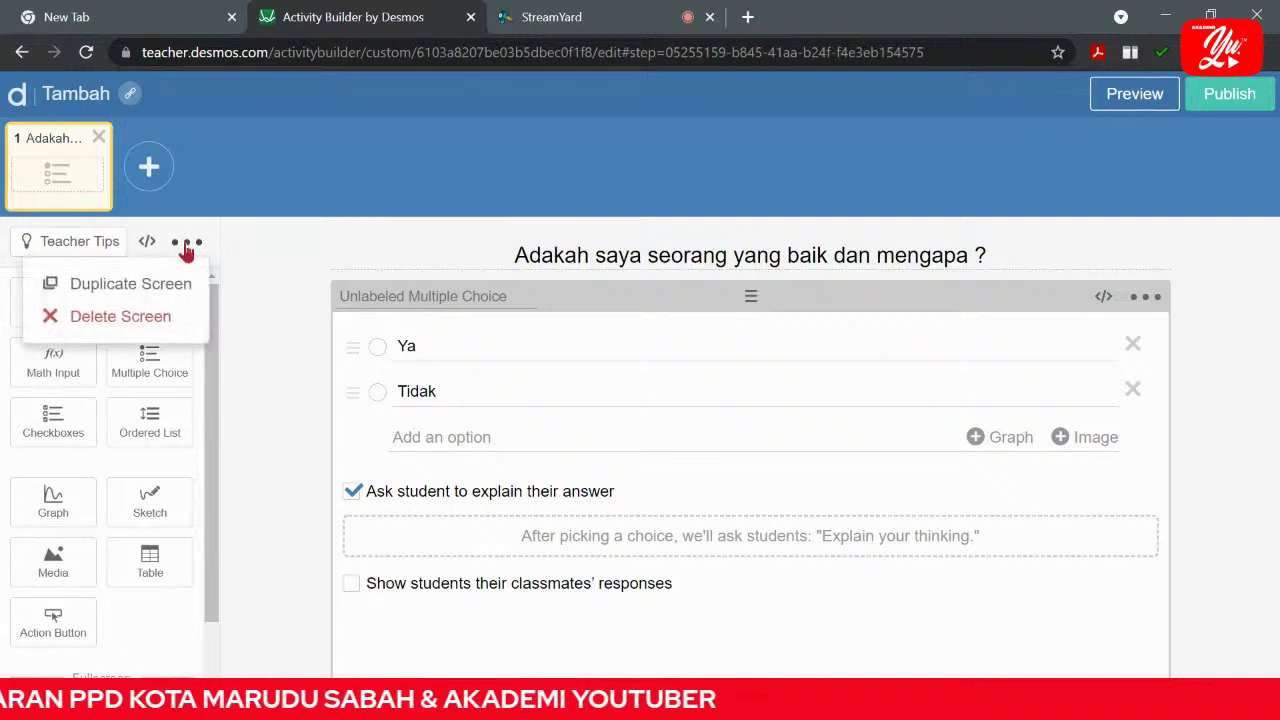
{"action": "left_click", "coordinate": [108, 286]}
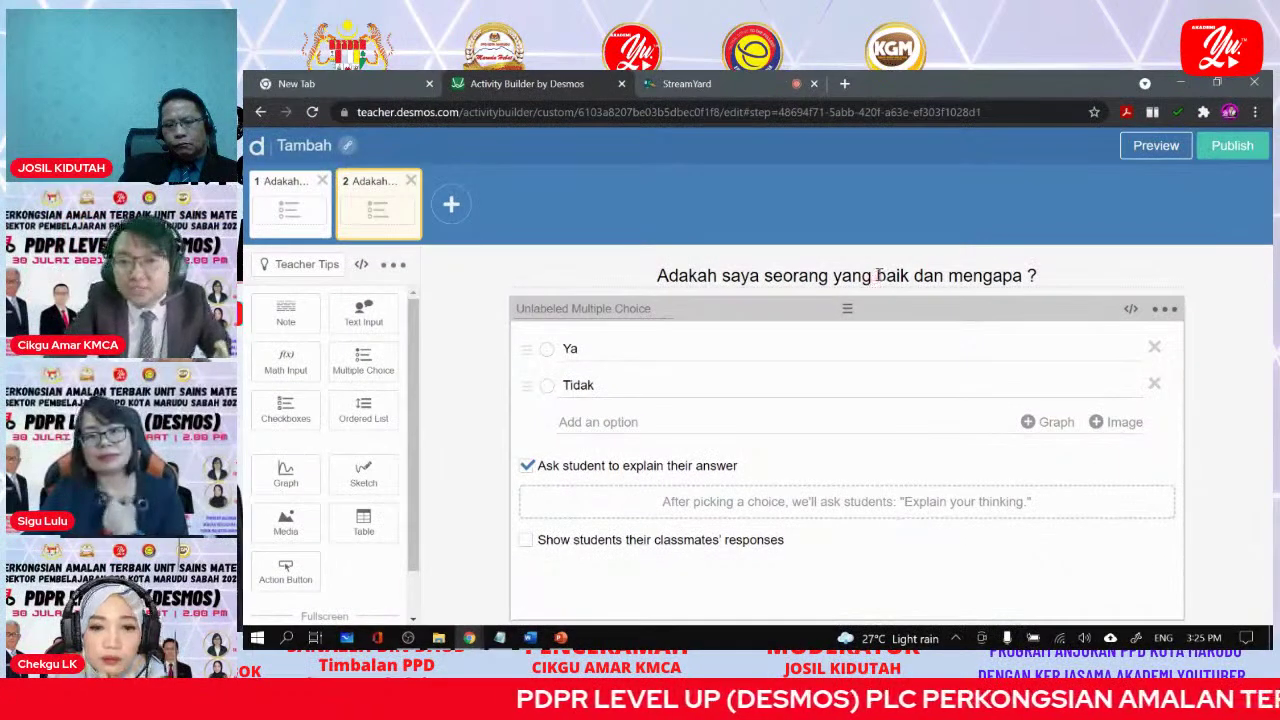
{"action": "left_click", "coordinate": [879, 276]}
{"action": "double_click", "coordinate": [879, 276]}
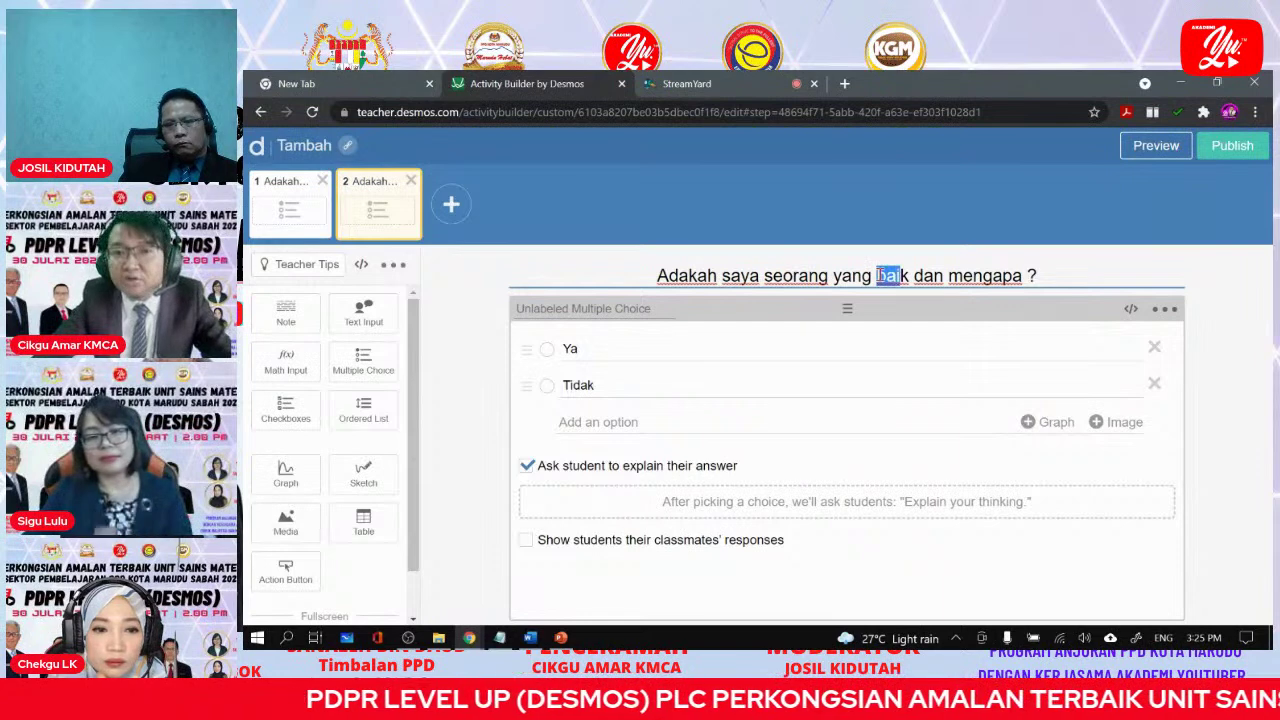
{"action": "type", "text": "jahat"}
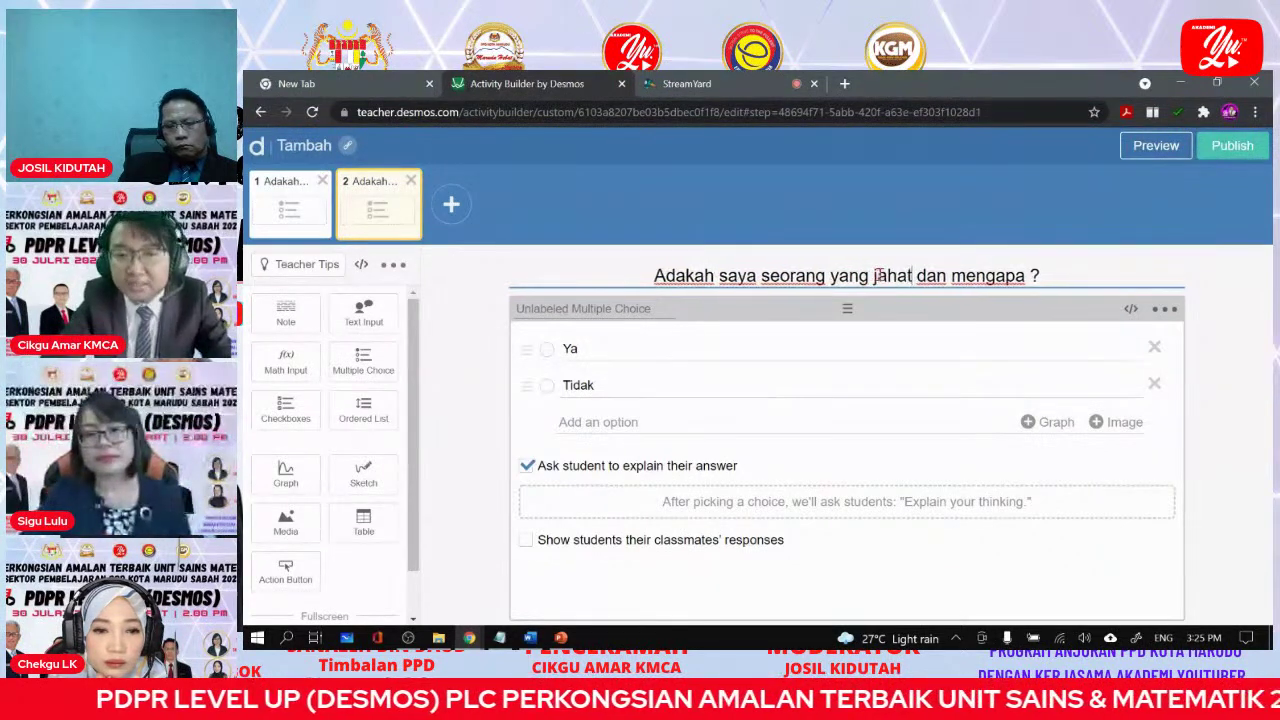
{"action": "key", "text": "BackSpace"}
{"action": "key", "text": "BackSpace"}
{"action": "key", "text": "BackSpace"}
{"action": "key", "text": "BackSpace"}
{"action": "type", "text": "cantik"}
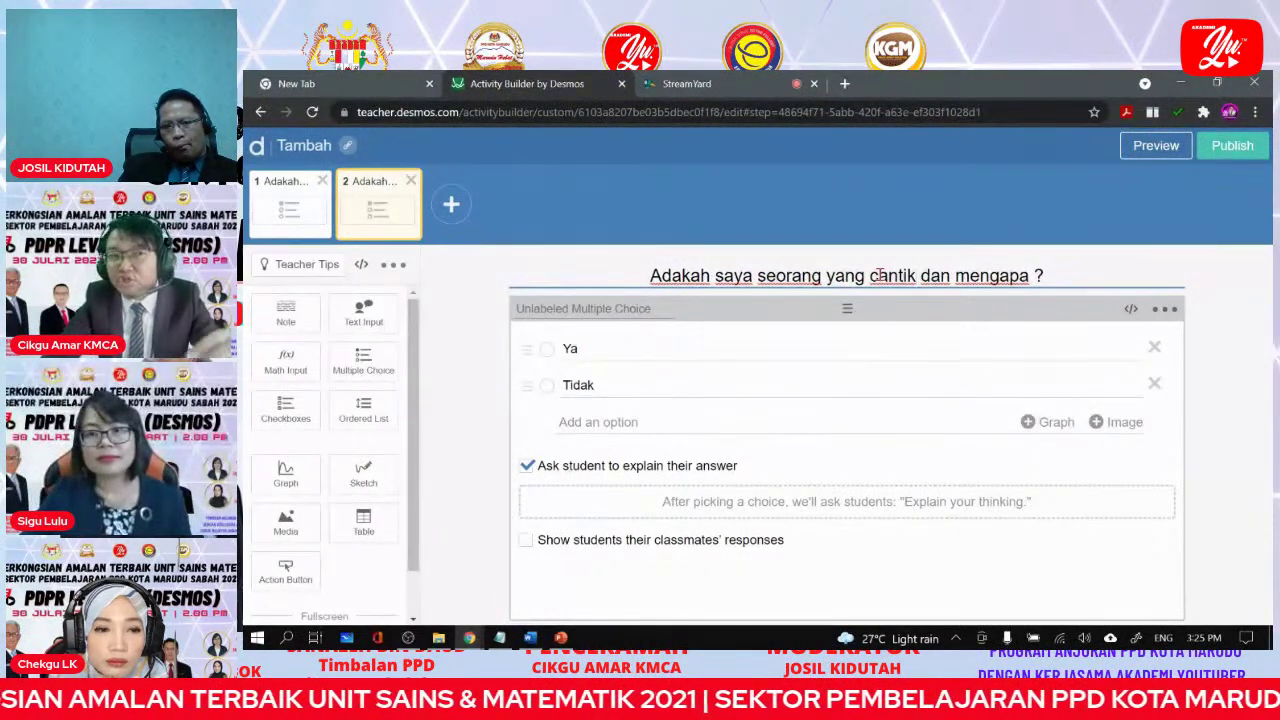
Delete the duplicated screen and add a new blank second screen titled "Soalan 2".
{"action": "left_click", "coordinate": [408, 181]}
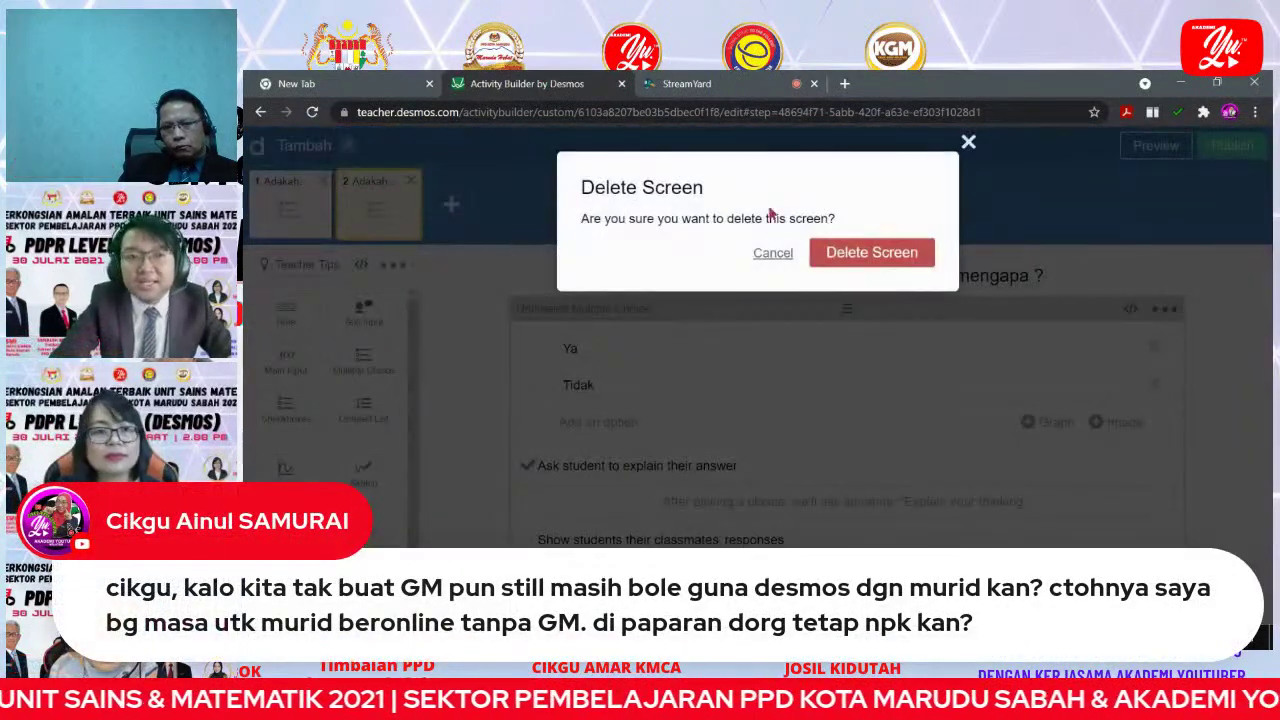
{"action": "left_click", "coordinate": [871, 252]}
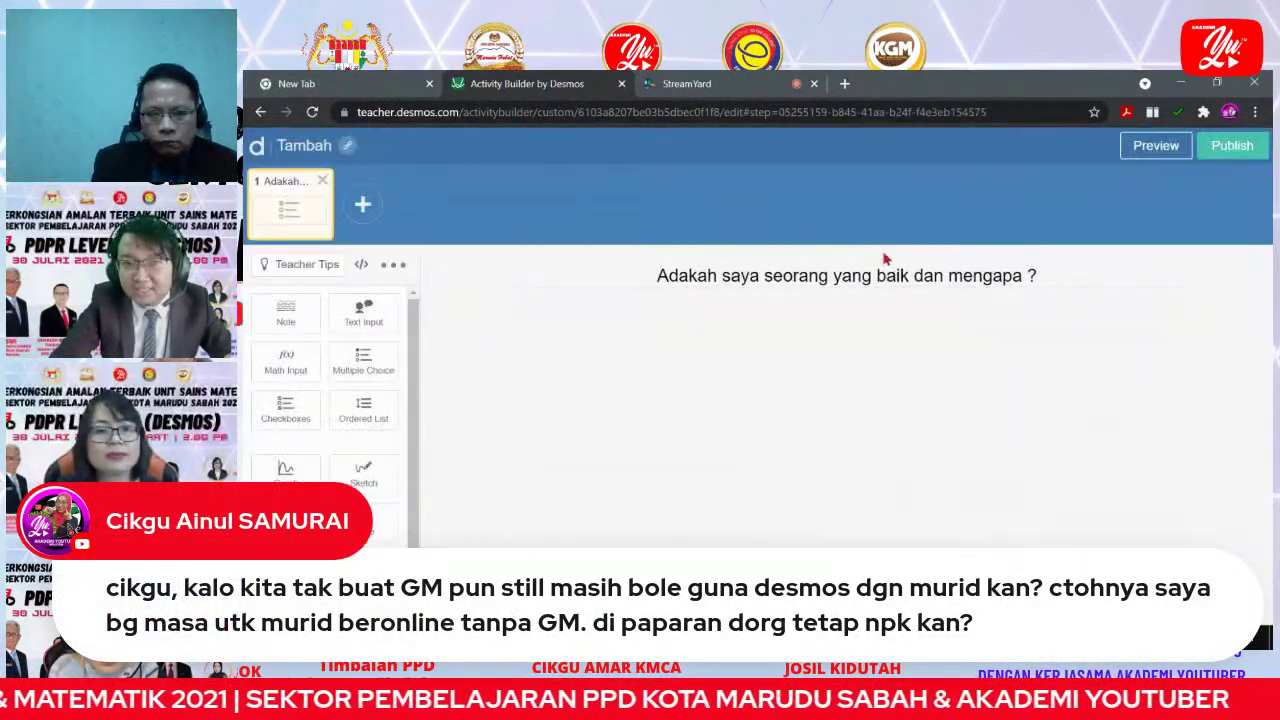
{"action": "left_click", "coordinate": [369, 202]}
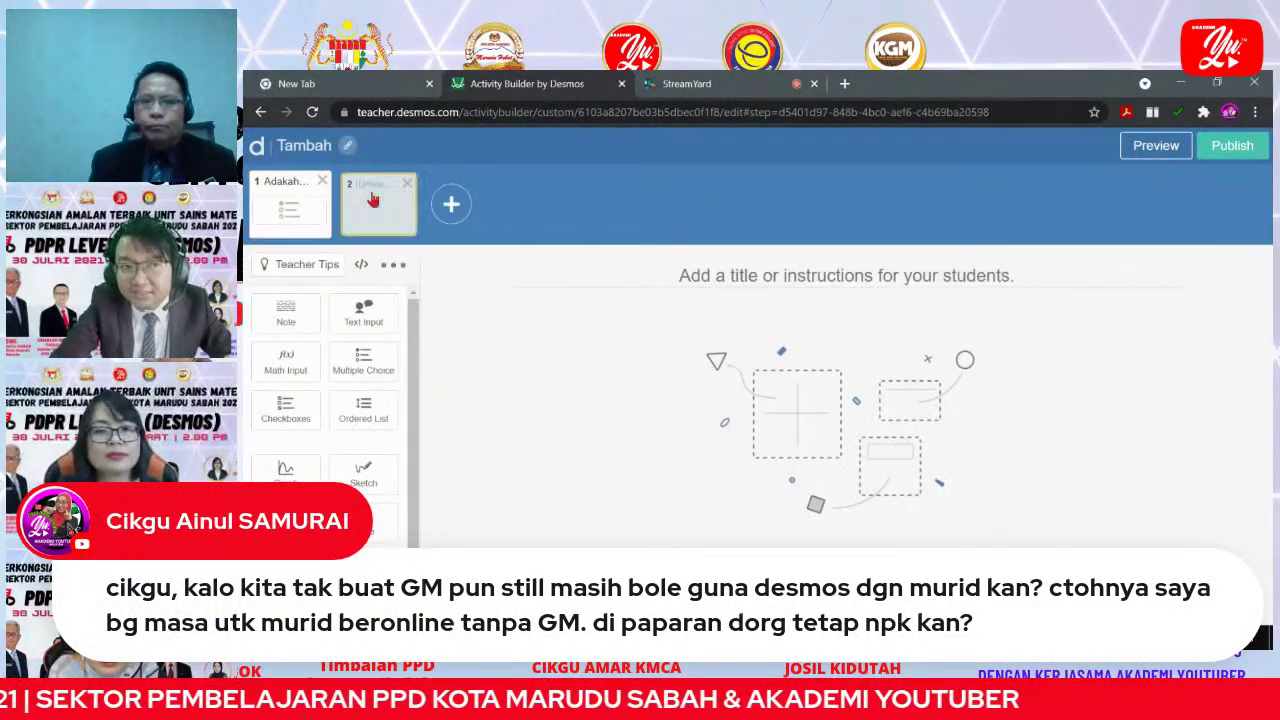
{"action": "left_click", "coordinate": [851, 272]}
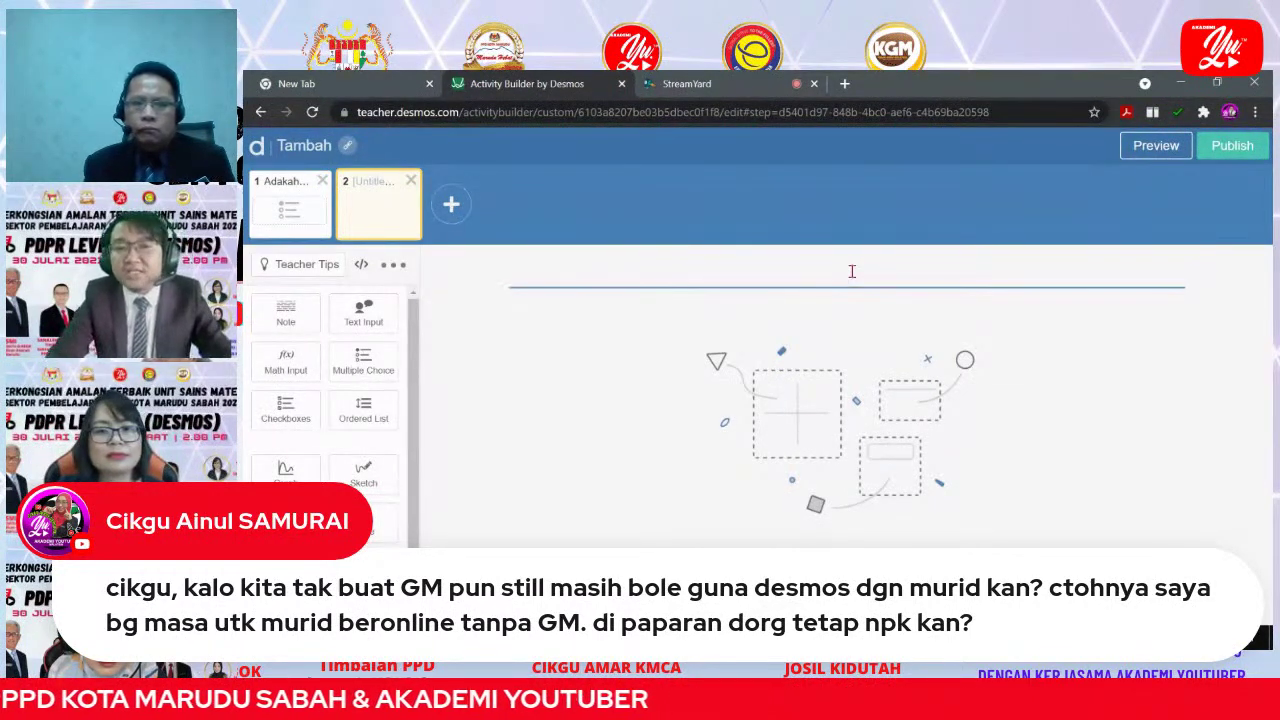
{"action": "type", "text": "Soalan 2"}
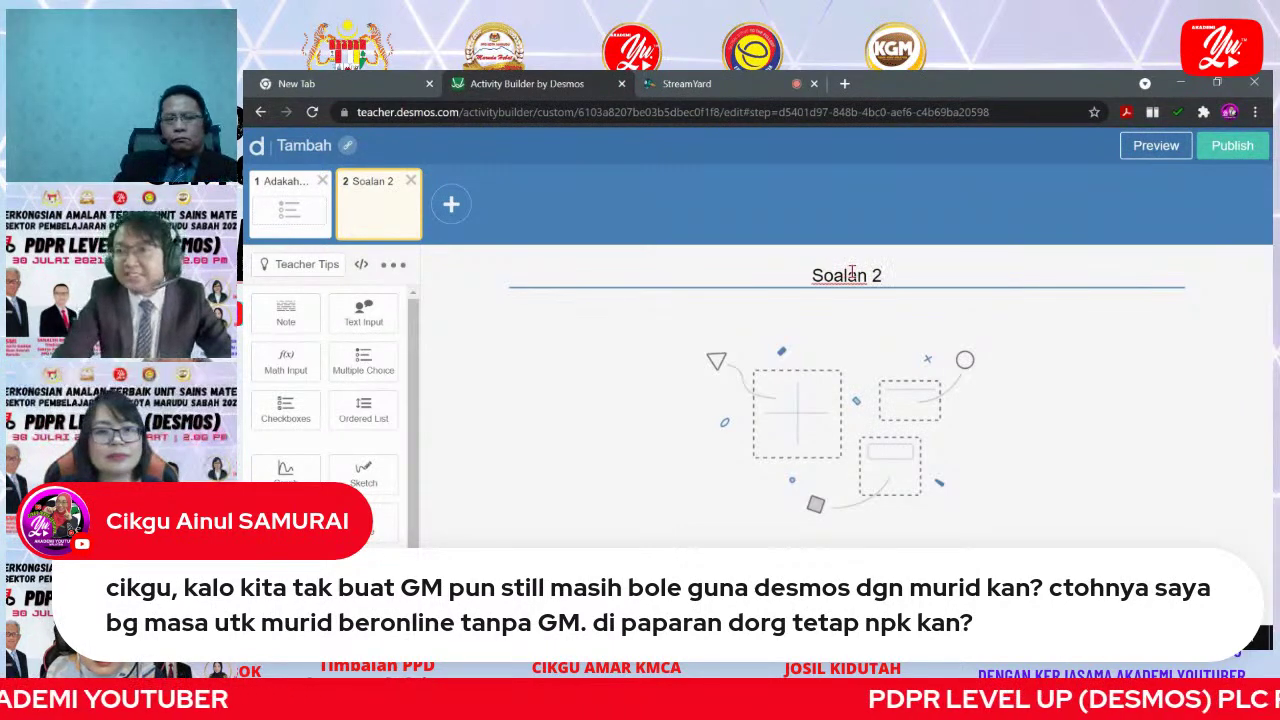
{"action": "left_click", "coordinate": [610, 387]}
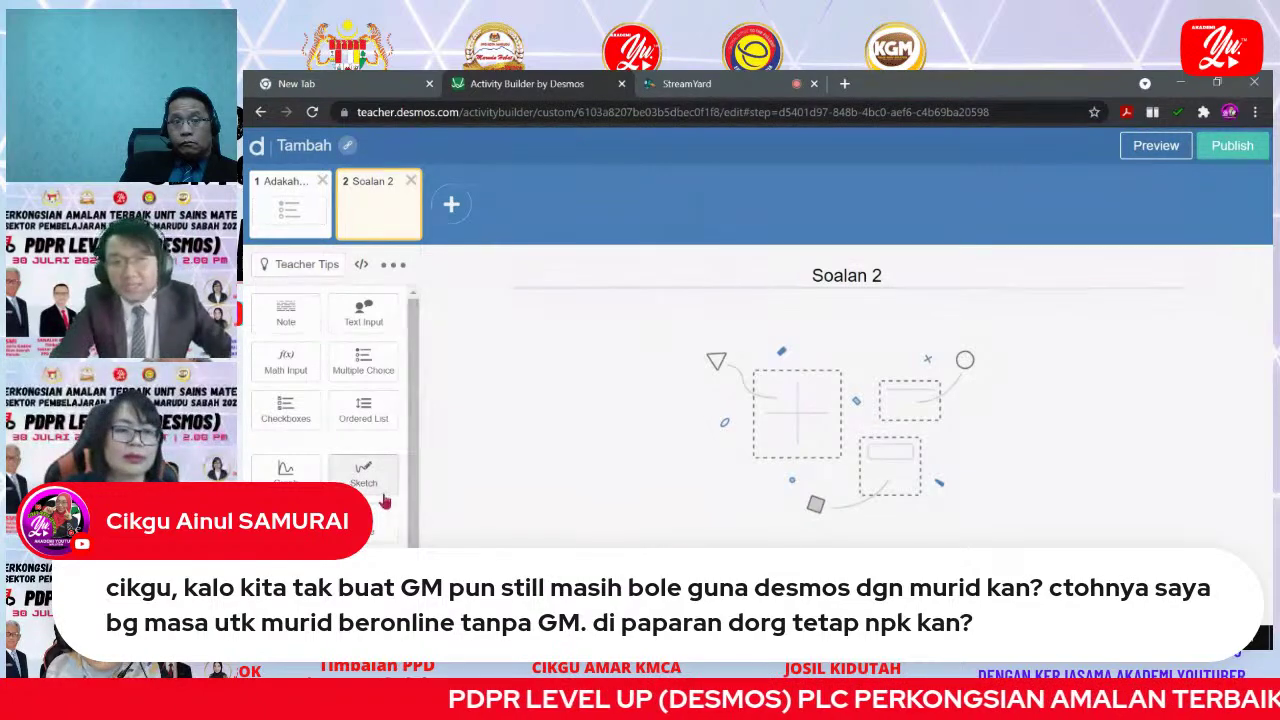
Add a Media component to the Soalan 2 screen and upload the Desmos image into it.
{"action": "scroll", "coordinate": [330, 420], "scroll_direction": "down", "scroll_amount": 1}
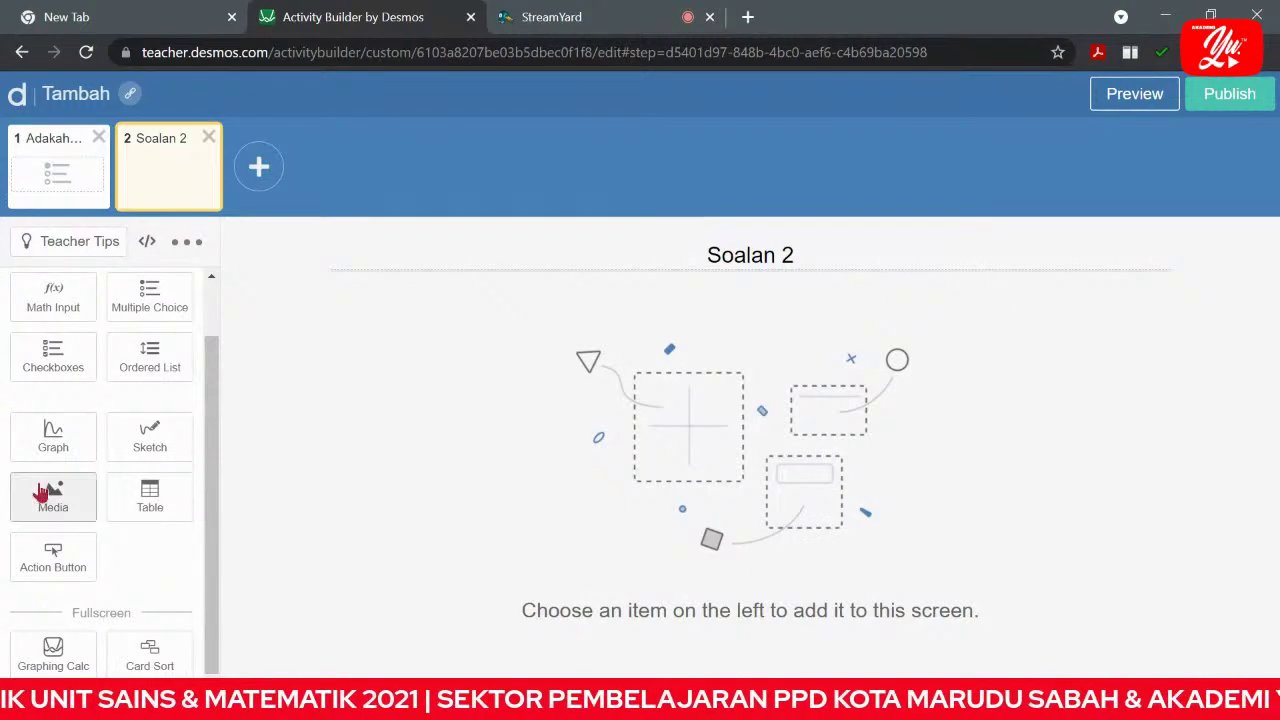
{"action": "left_click_drag", "start_coordinate": [42, 490], "coordinate": [760, 289]}
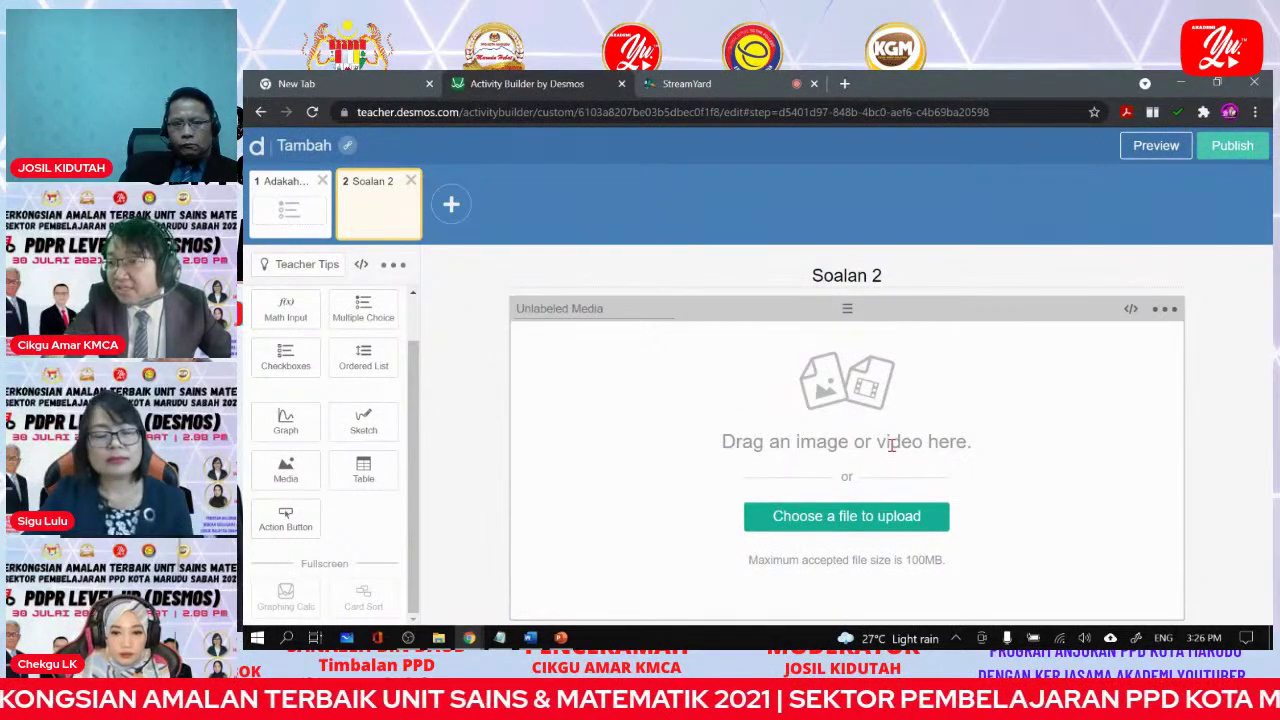
{"action": "left_click", "coordinate": [806, 516]}
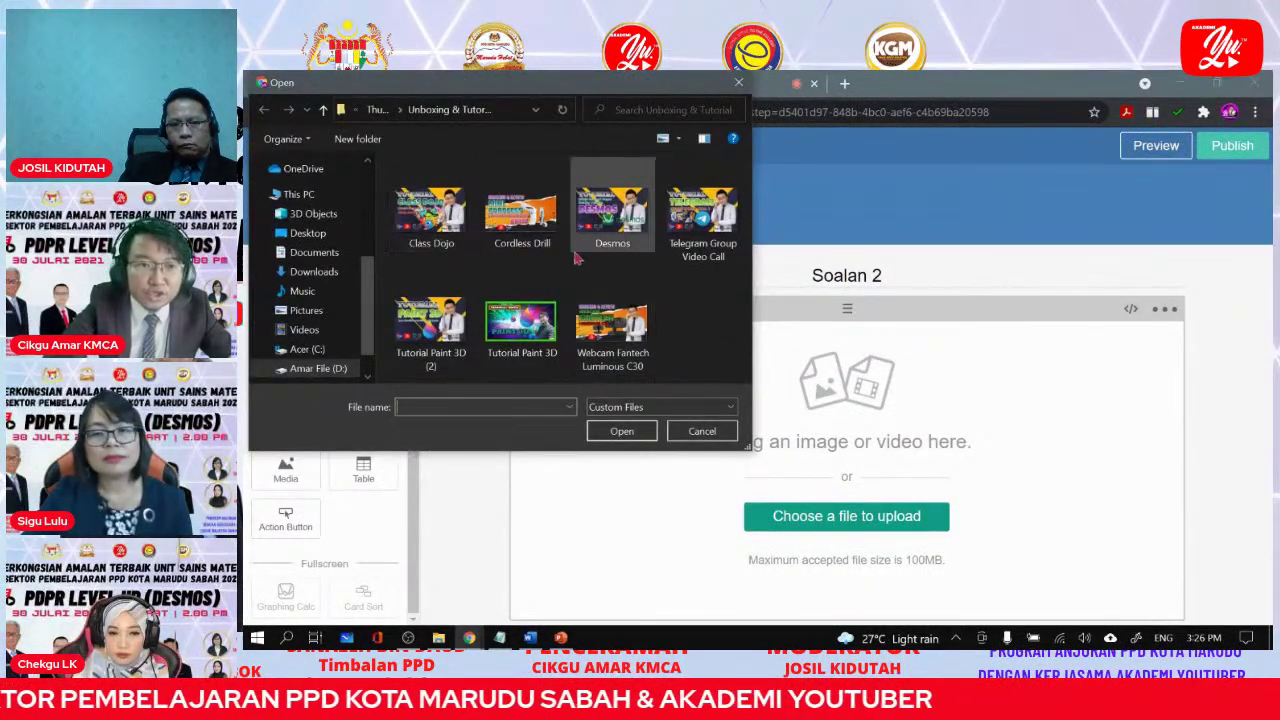
{"action": "double_click", "coordinate": [618, 226]}
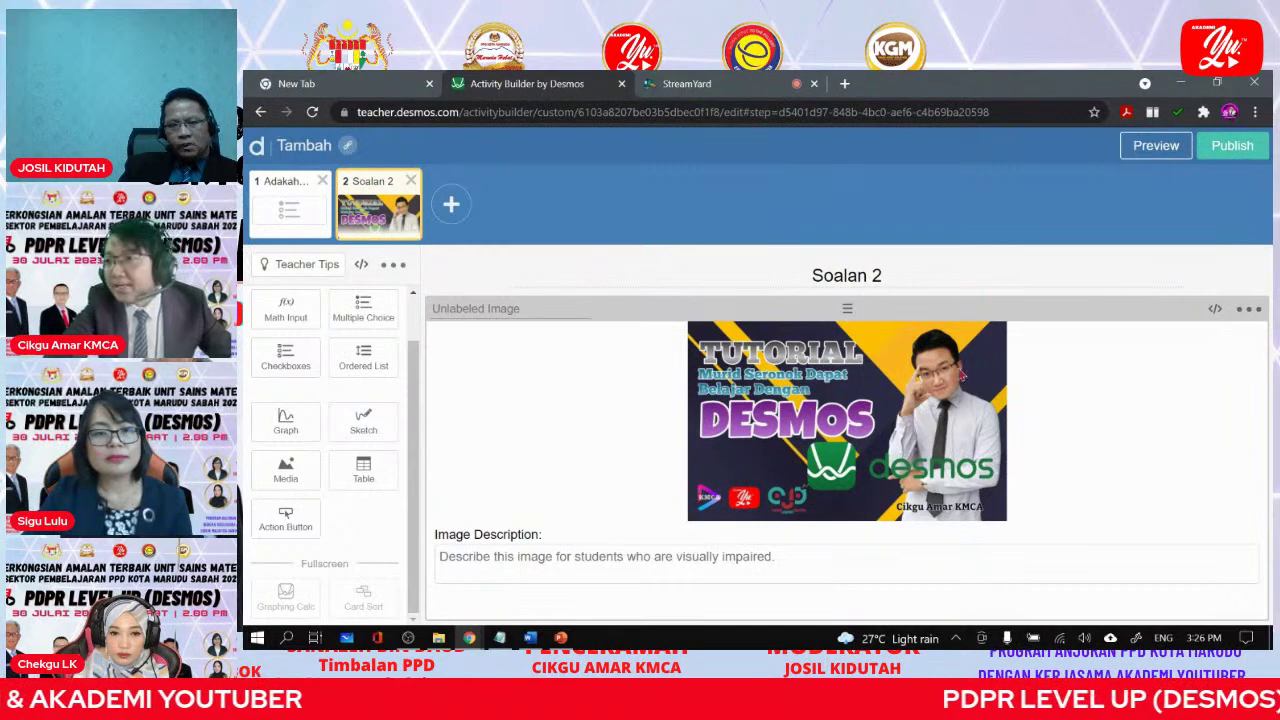
Preview the image screen as a student and delete the Media component from Soalan 2.
{"action": "left_click", "coordinate": [1150, 150]}
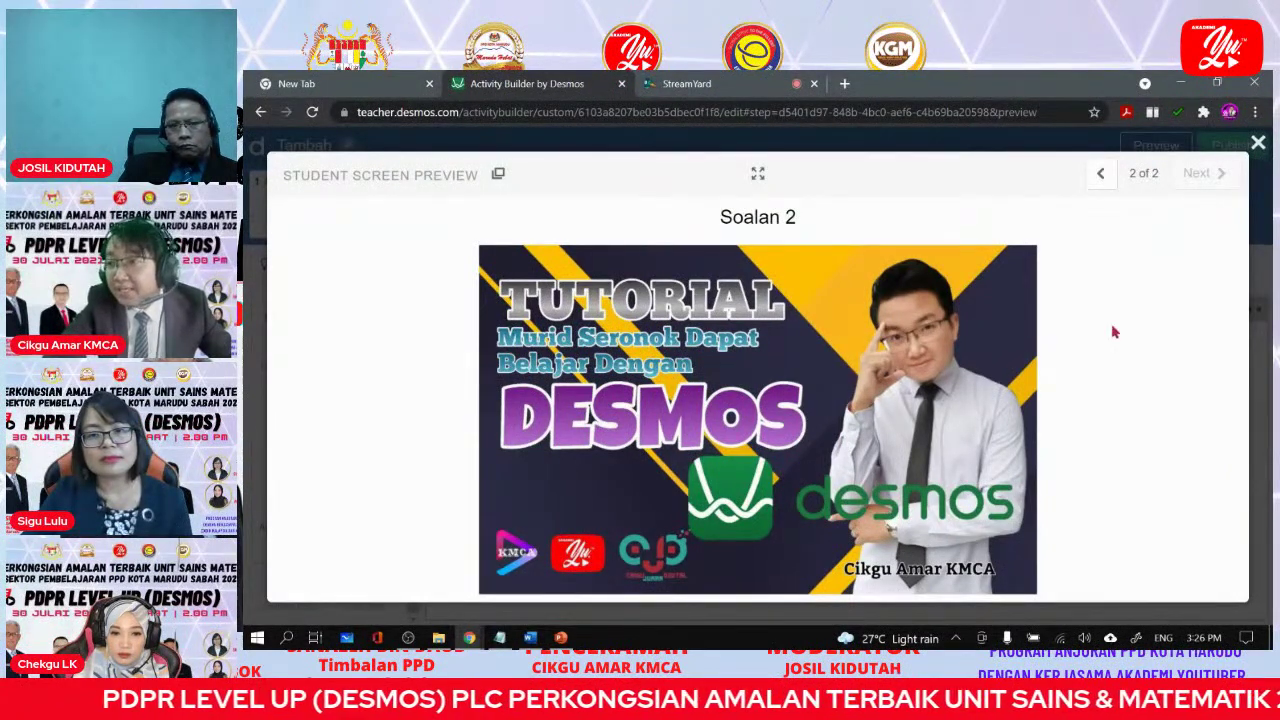
{"action": "left_click", "coordinate": [1258, 142]}
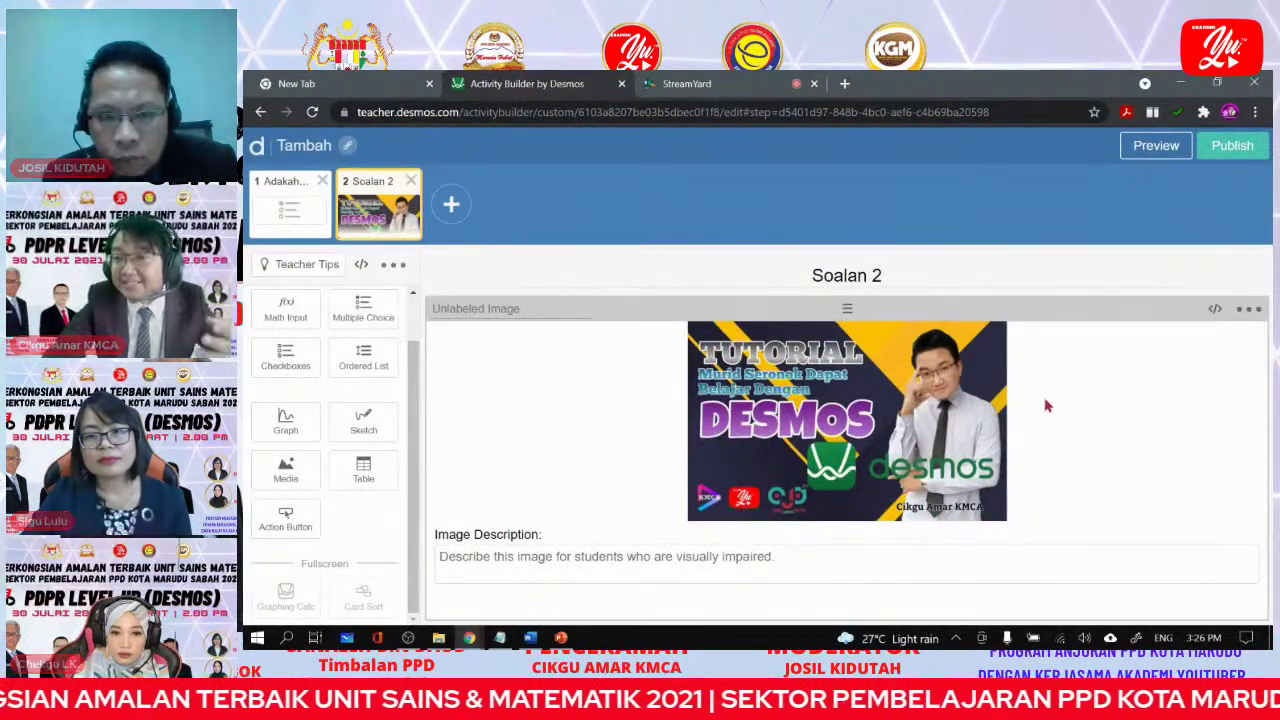
{"action": "left_click", "coordinate": [1249, 309]}
{"action": "left_click", "coordinate": [1170, 411]}
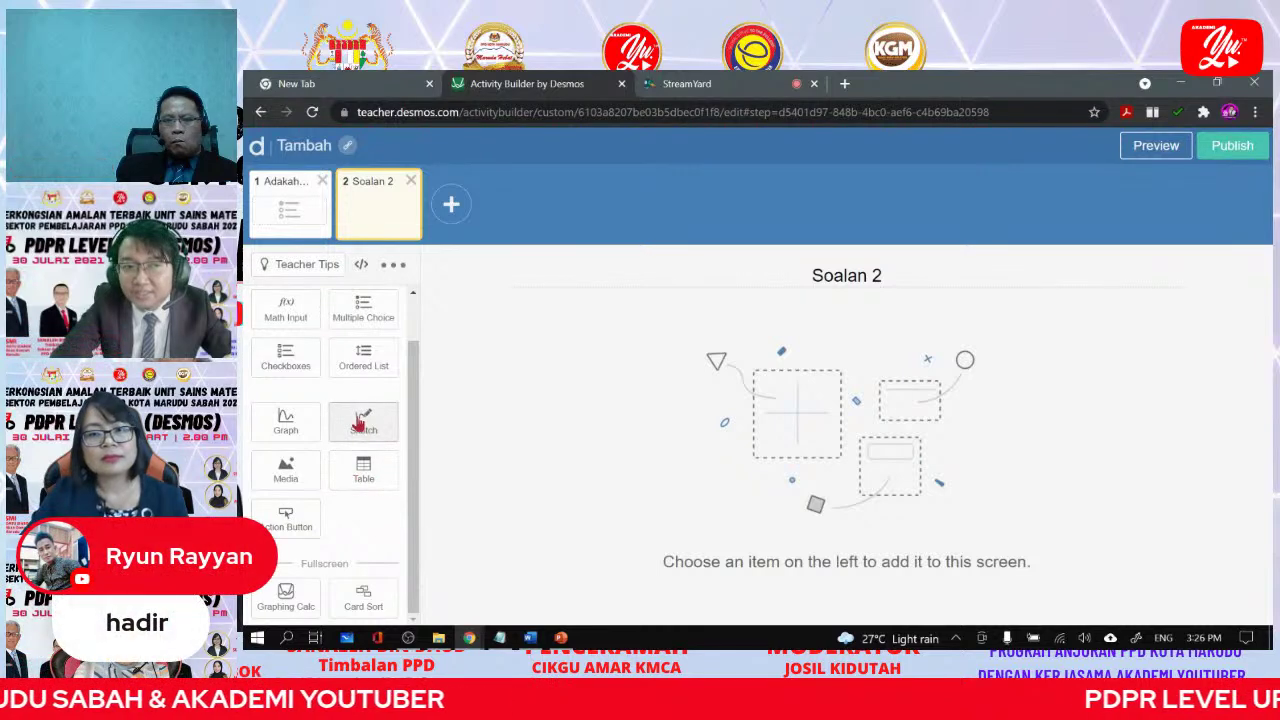
Add a Sketch component to the Soalan 2 screen and set its background to Editable Graph.
{"action": "left_click_drag", "start_coordinate": [358, 424], "coordinate": [816, 334]}
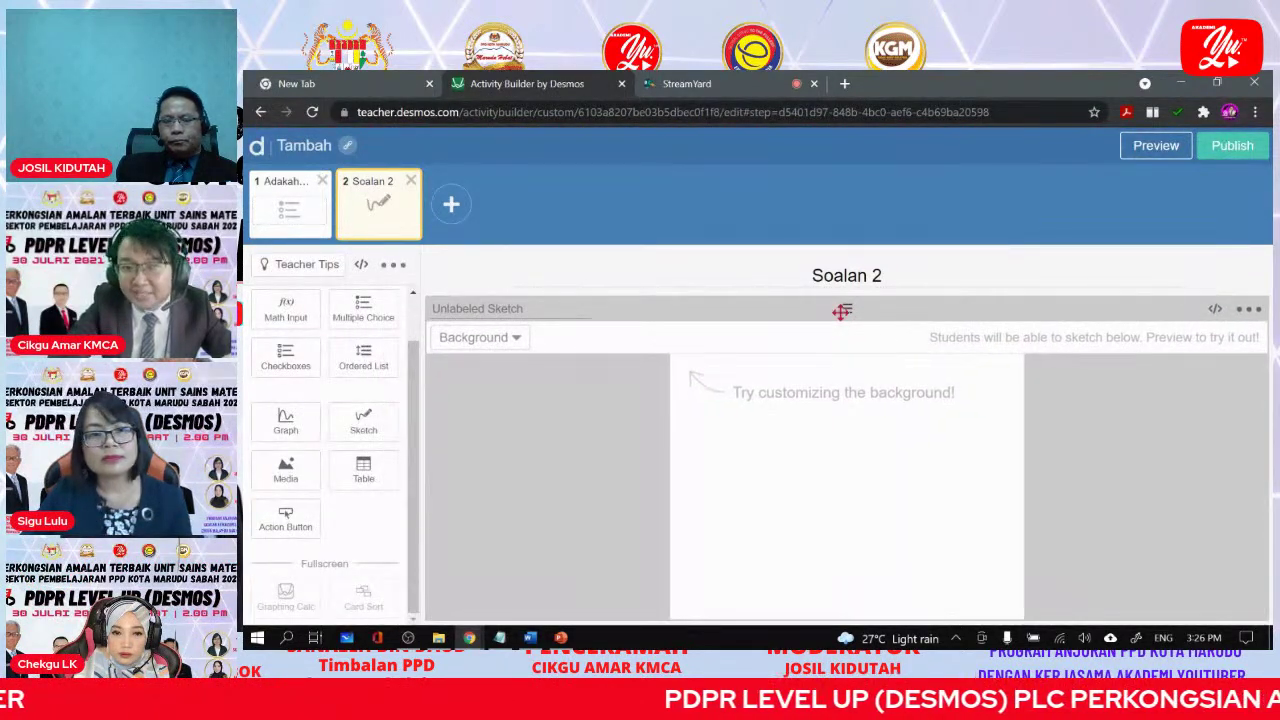
{"action": "left_click", "coordinate": [505, 339]}
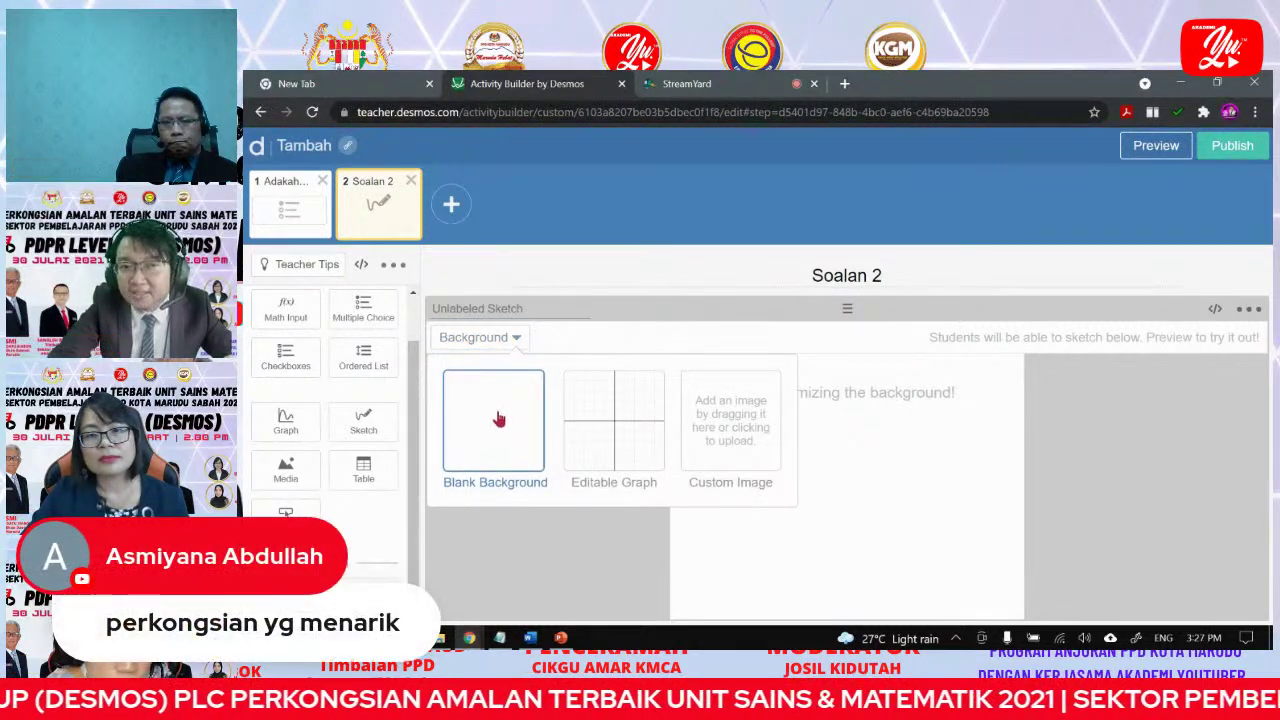
{"action": "left_click", "coordinate": [1131, 434]}
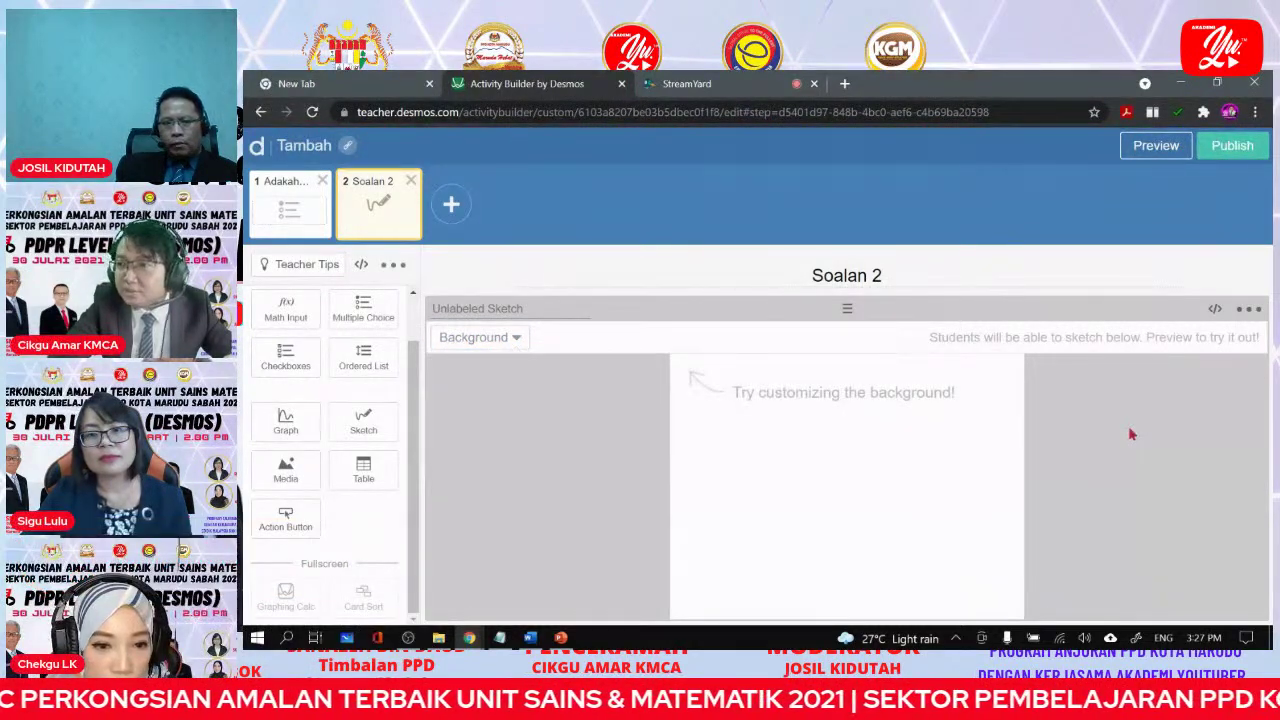
{"action": "left_click", "coordinate": [515, 339]}
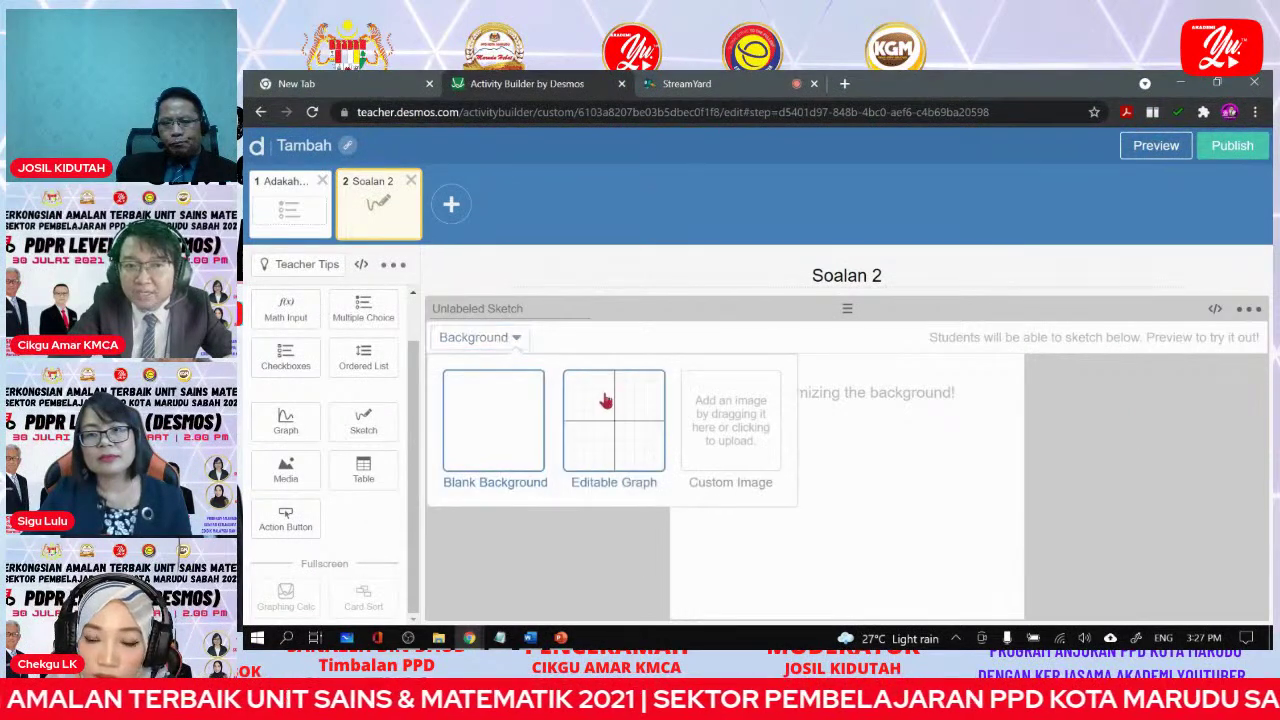
{"action": "left_click", "coordinate": [606, 401]}
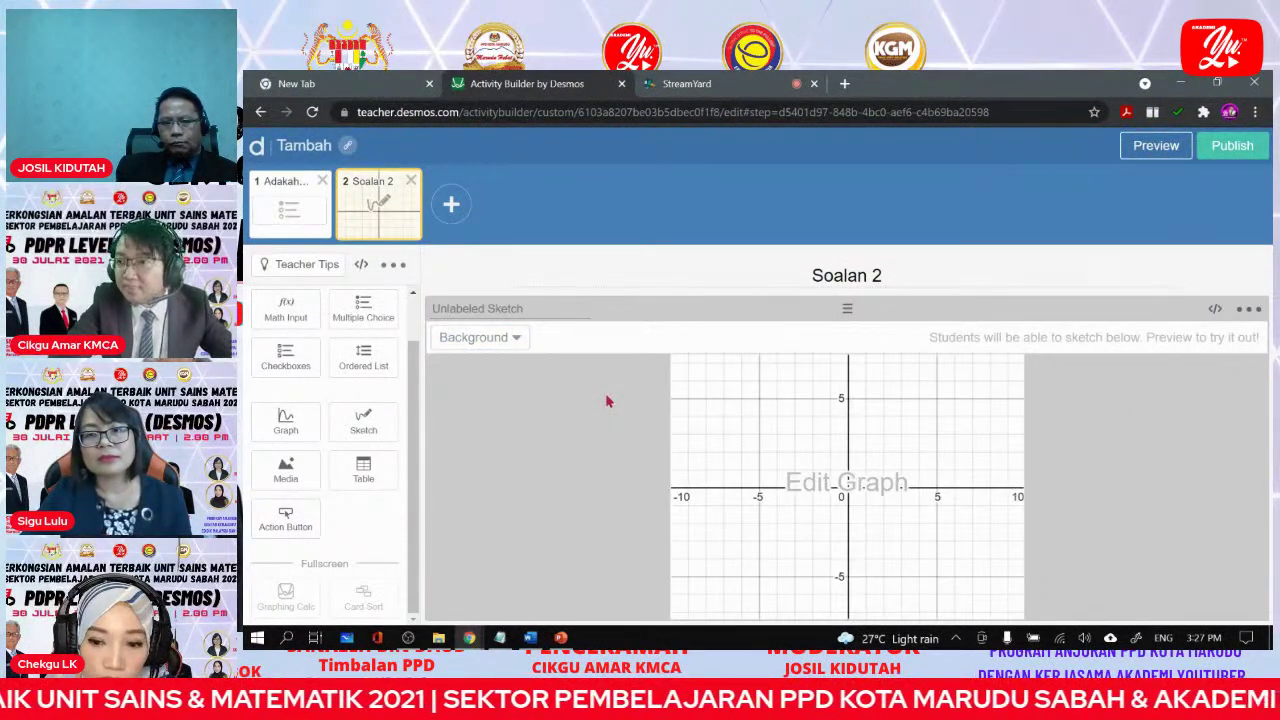
Replace the sketch background with a custom image, using the Desmos picture file.
{"action": "left_click", "coordinate": [521, 338]}
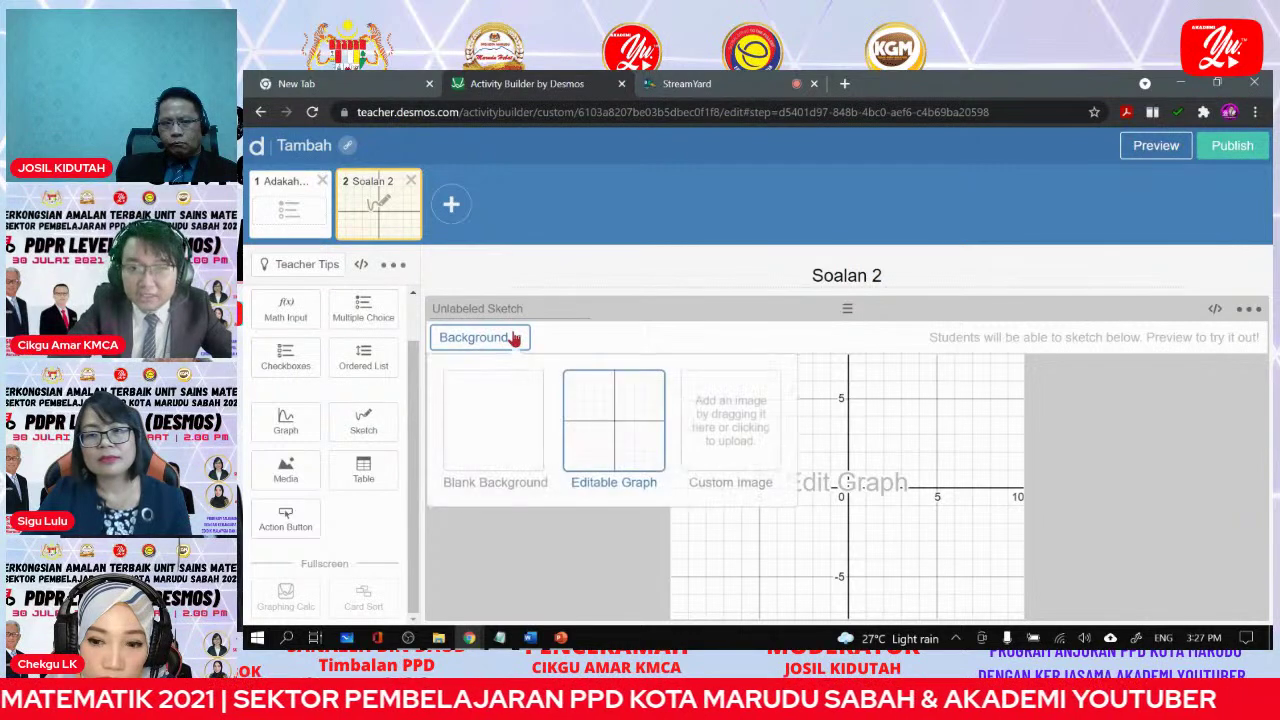
{"action": "left_click", "coordinate": [750, 398]}
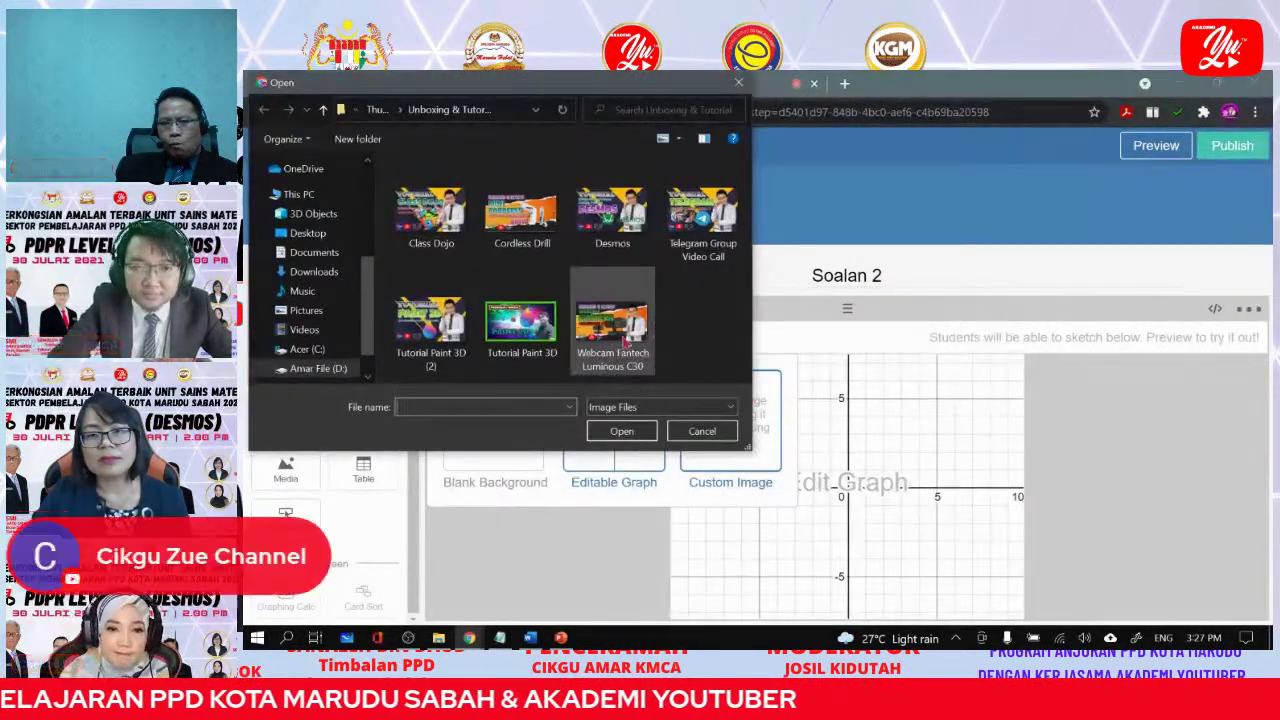
{"action": "double_click", "coordinate": [612, 215]}
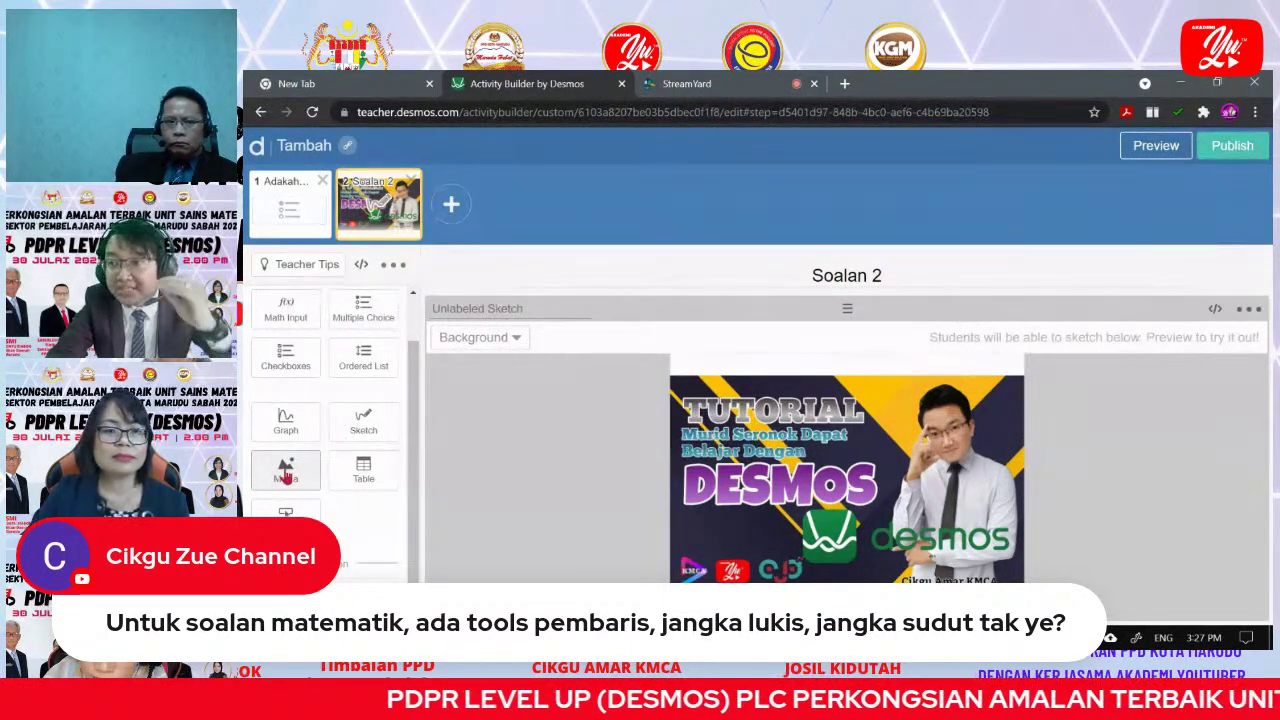
Preview the sketch screen as a student, draw freehand strokes over the image and switch to the math tool.
{"action": "left_click", "coordinate": [1140, 152]}
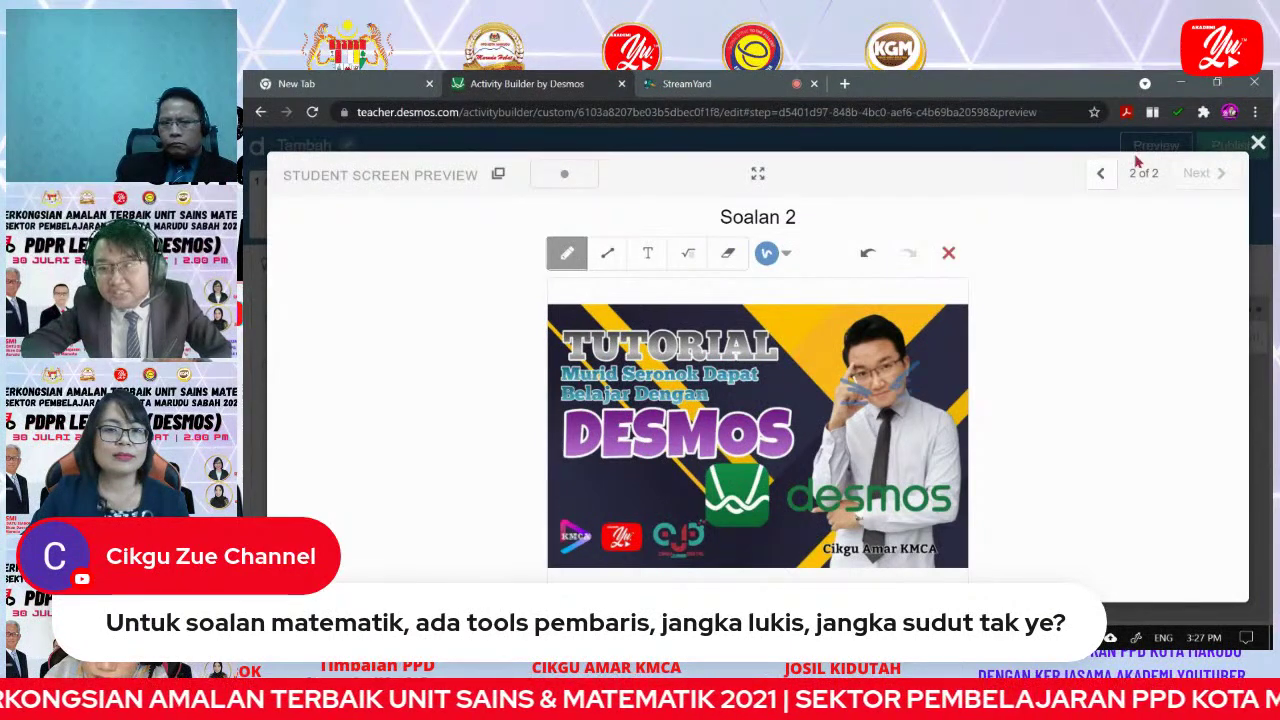
{"action": "mouse_move", "coordinate": [760, 470]}
{"action": "left_mouse_down"}
{"action": "mouse_move", "coordinate": [578, 484]}
{"action": "mouse_move", "coordinate": [714, 390]}
{"action": "mouse_move", "coordinate": [815, 466]}
{"action": "mouse_move", "coordinate": [774, 468]}
{"action": "left_mouse_up"}
{"action": "mouse_move", "coordinate": [820, 342]}
{"action": "left_mouse_down"}
{"action": "mouse_move", "coordinate": [680, 346]}
{"action": "mouse_move", "coordinate": [606, 378]}
{"action": "left_mouse_up"}
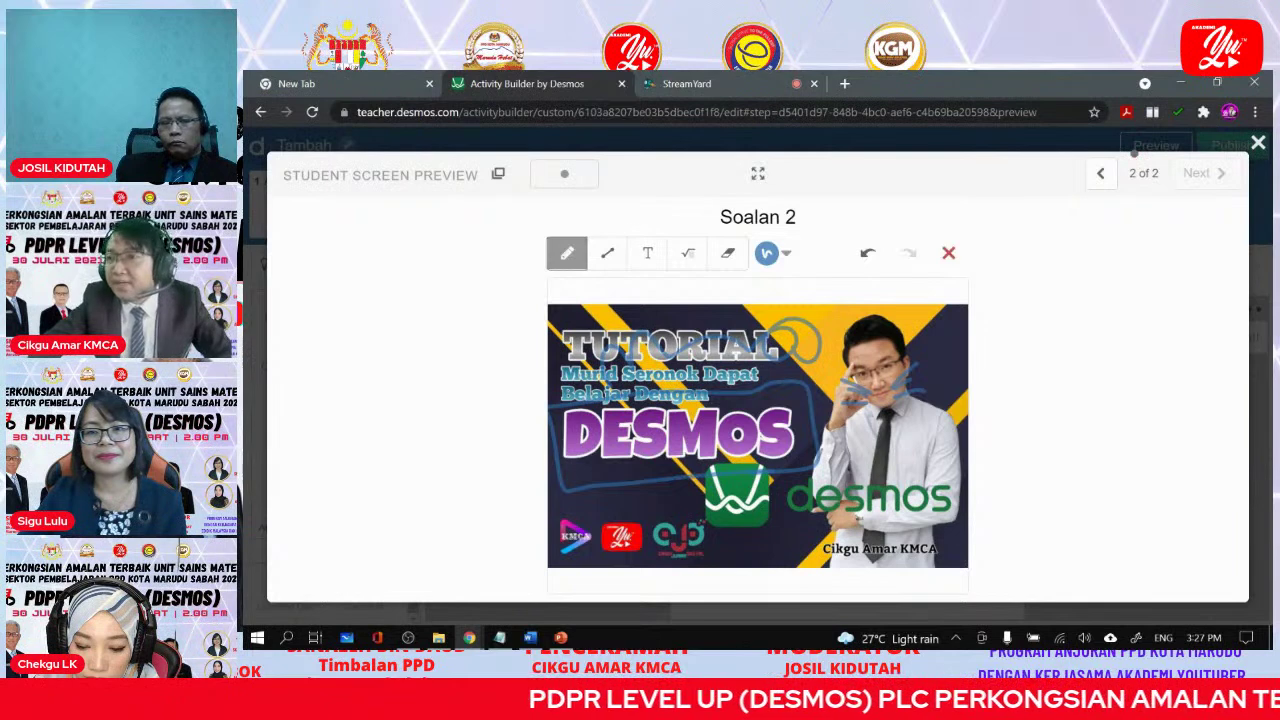
{"action": "left_click", "coordinate": [688, 253]}
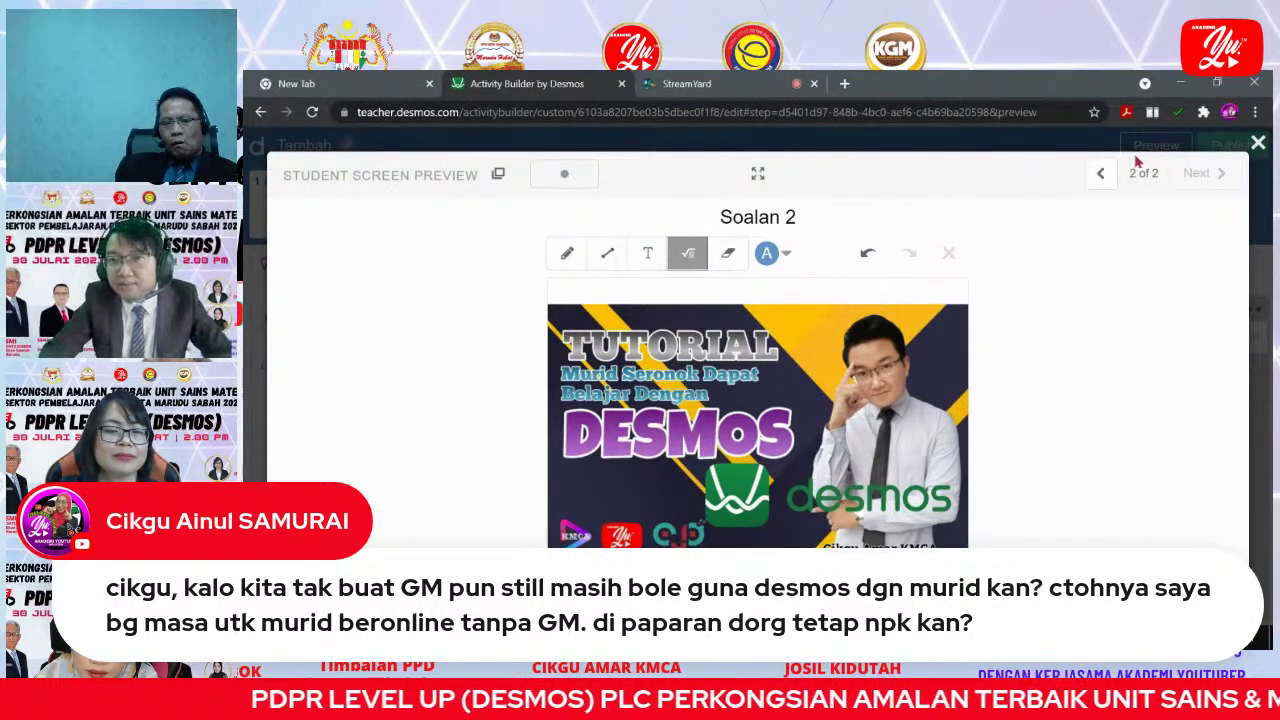
{"action": "key", "text": "Escape"}
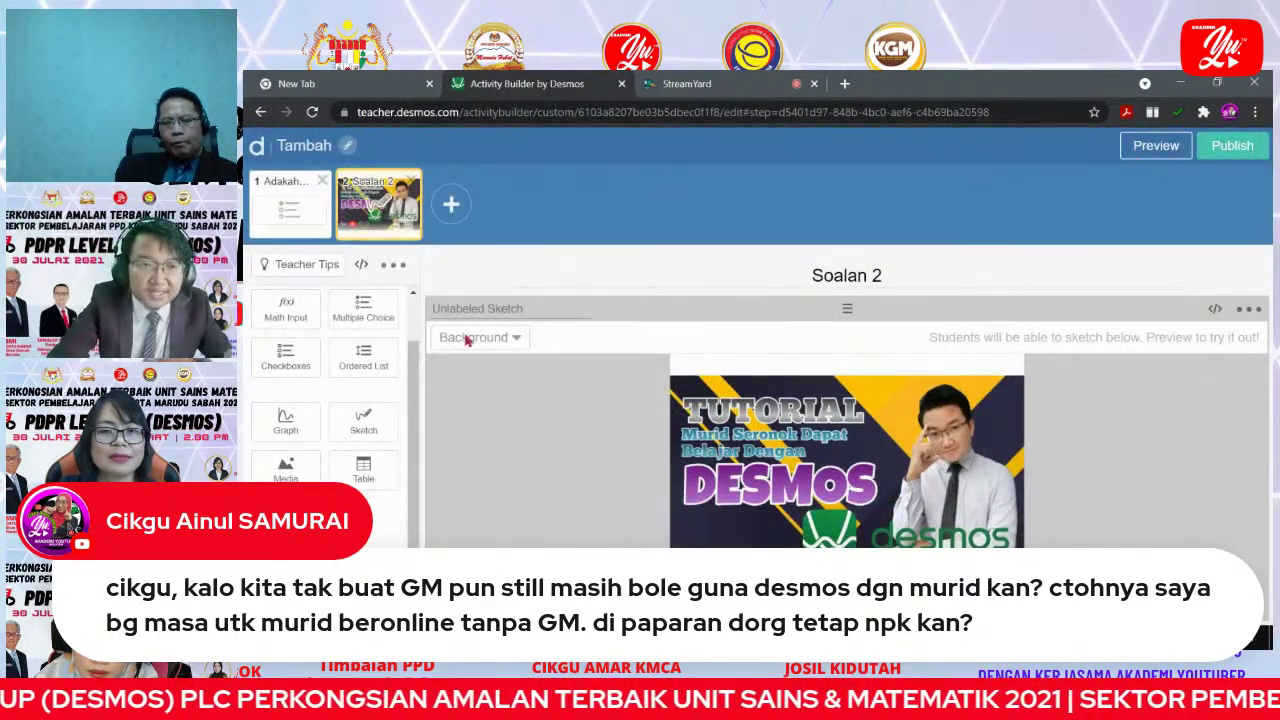
Add a Math Input beside the sketch and preview it as a student, viewing the keypad sets and entering the inverse cosine function.
{"action": "left_click", "coordinate": [258, 308]}
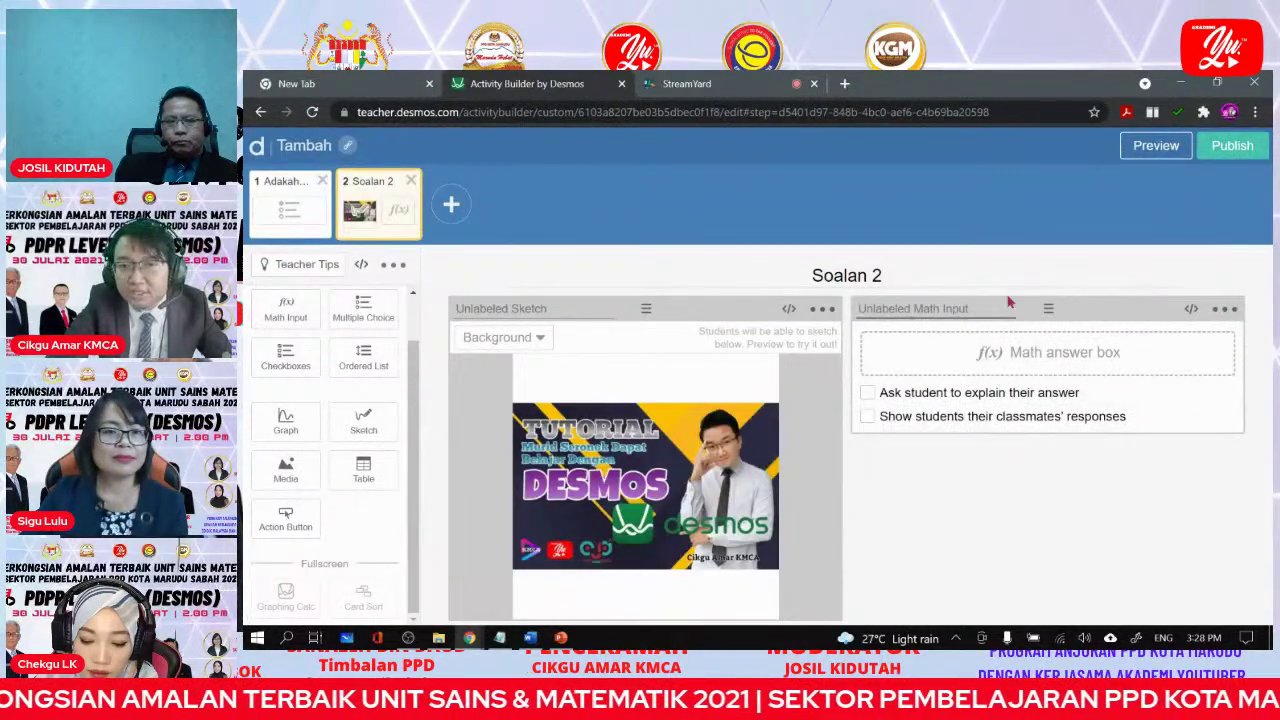
{"action": "left_click", "coordinate": [1156, 145]}
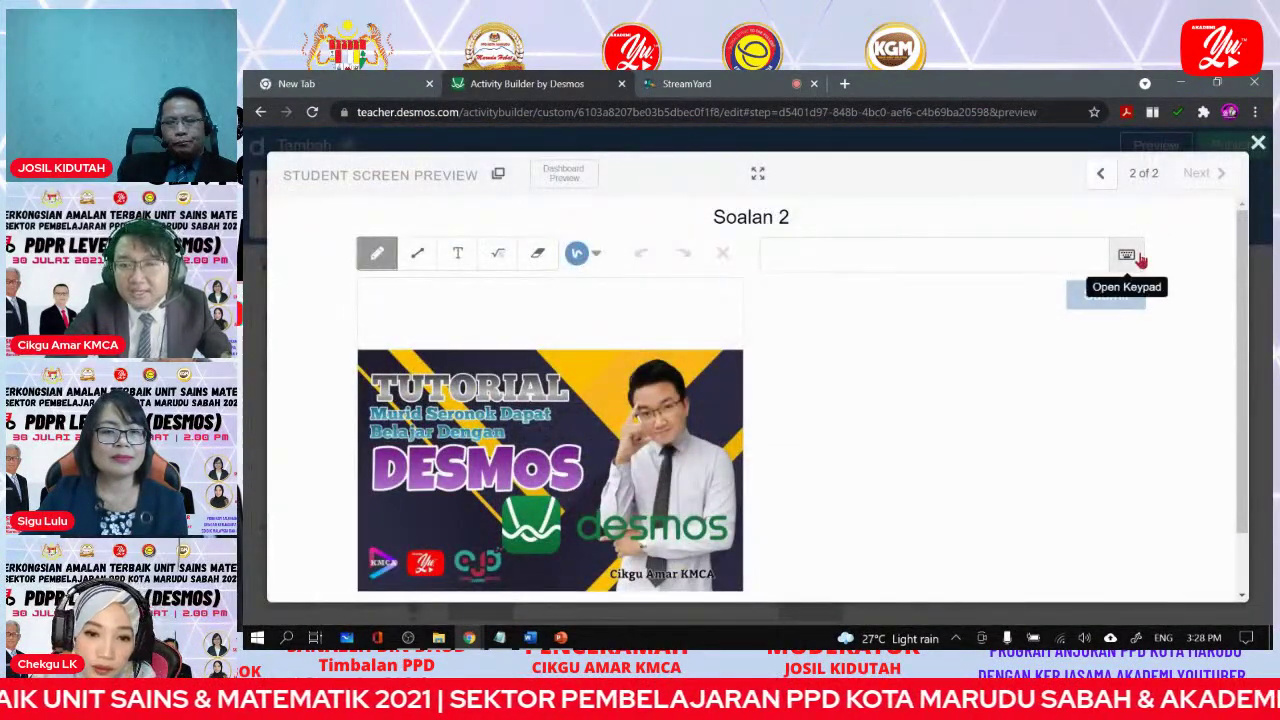
{"action": "left_click", "coordinate": [1125, 254]}
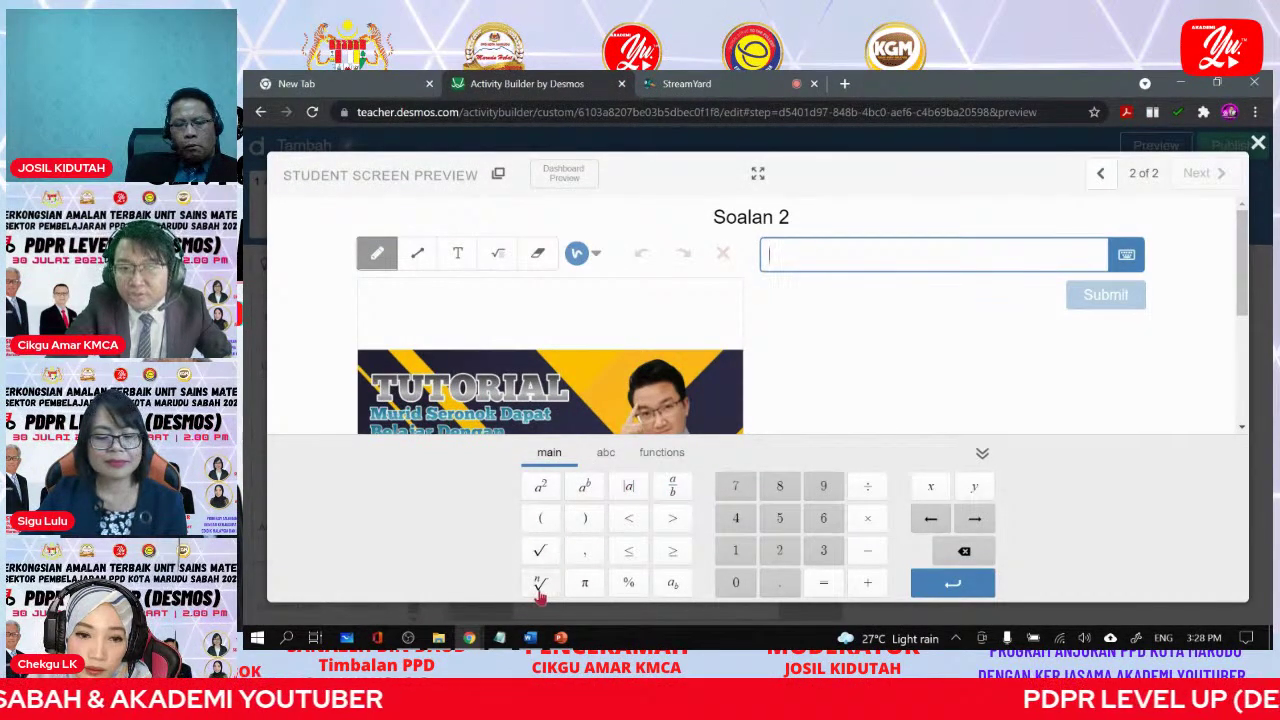
{"action": "left_click", "coordinate": [605, 453]}
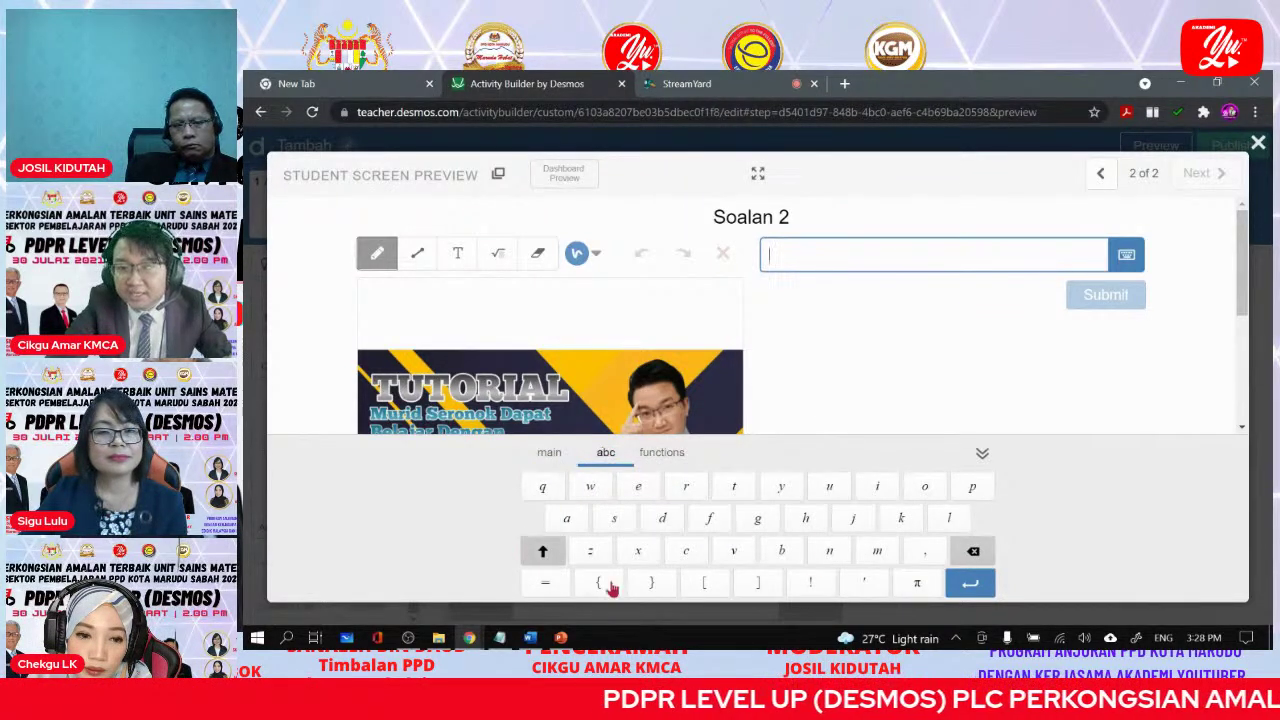
{"action": "left_click", "coordinate": [668, 452]}
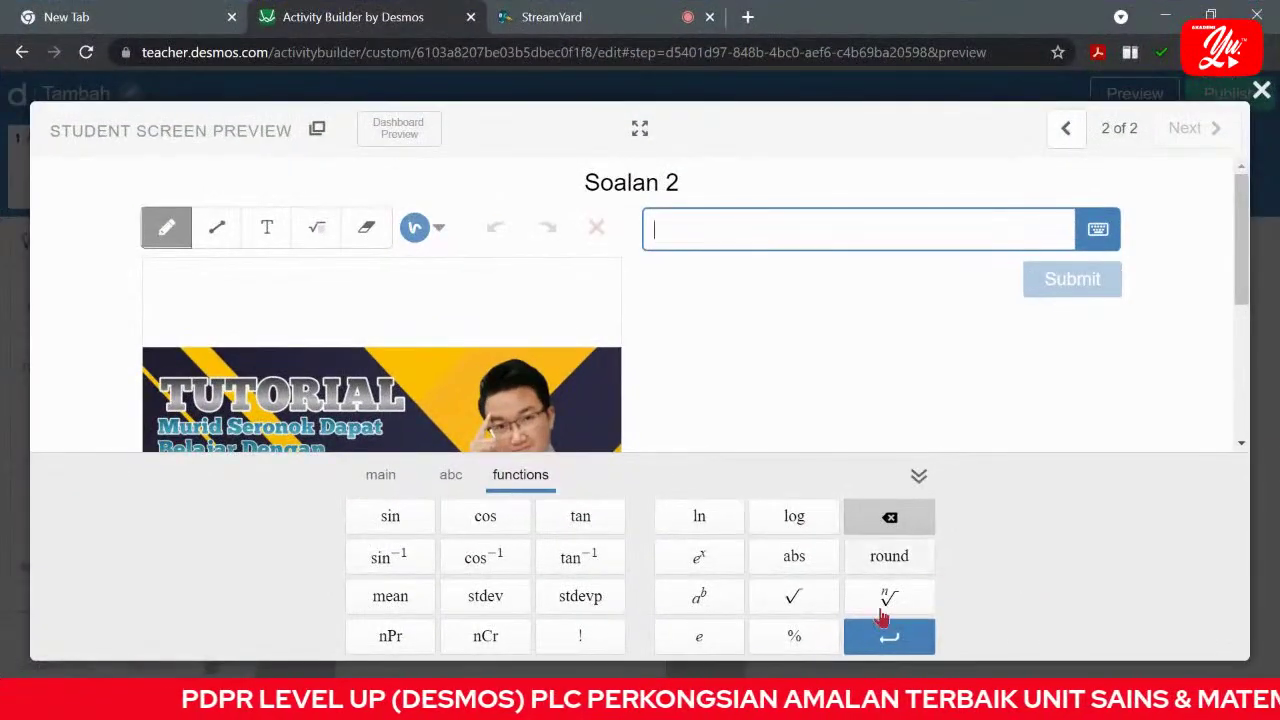
{"action": "left_click", "coordinate": [486, 556]}
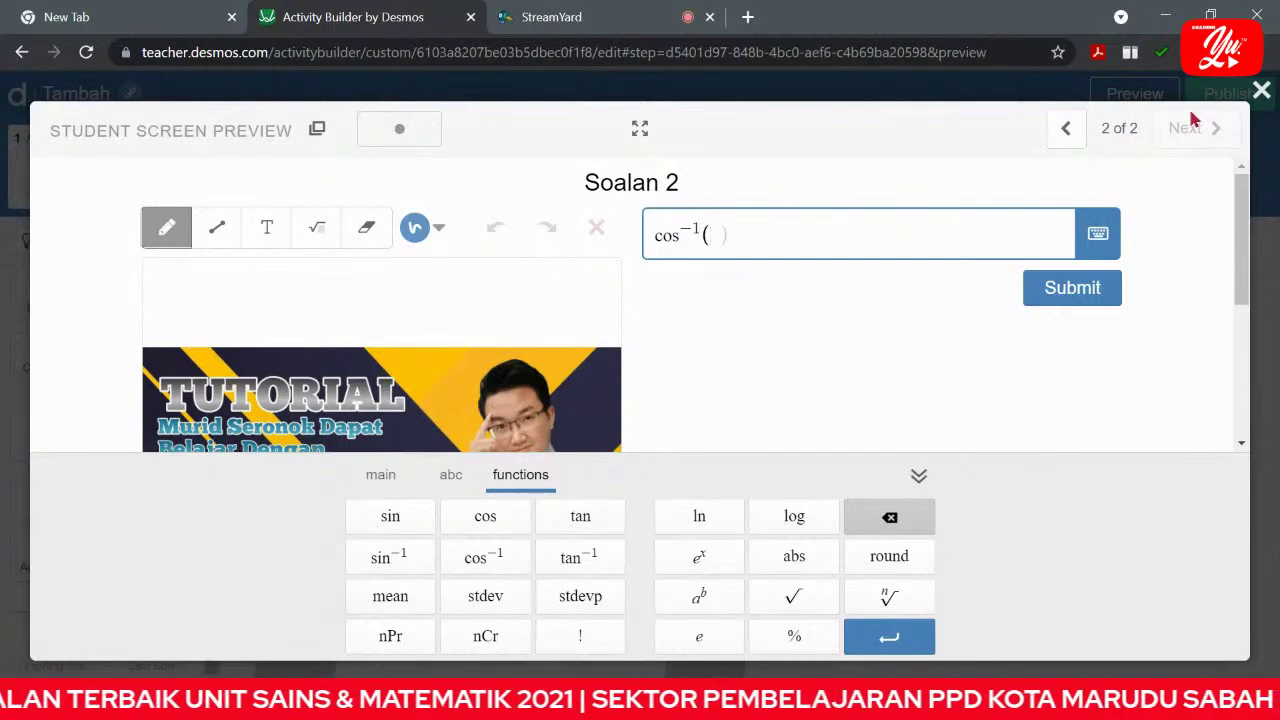
{"action": "left_click", "coordinate": [1261, 92]}
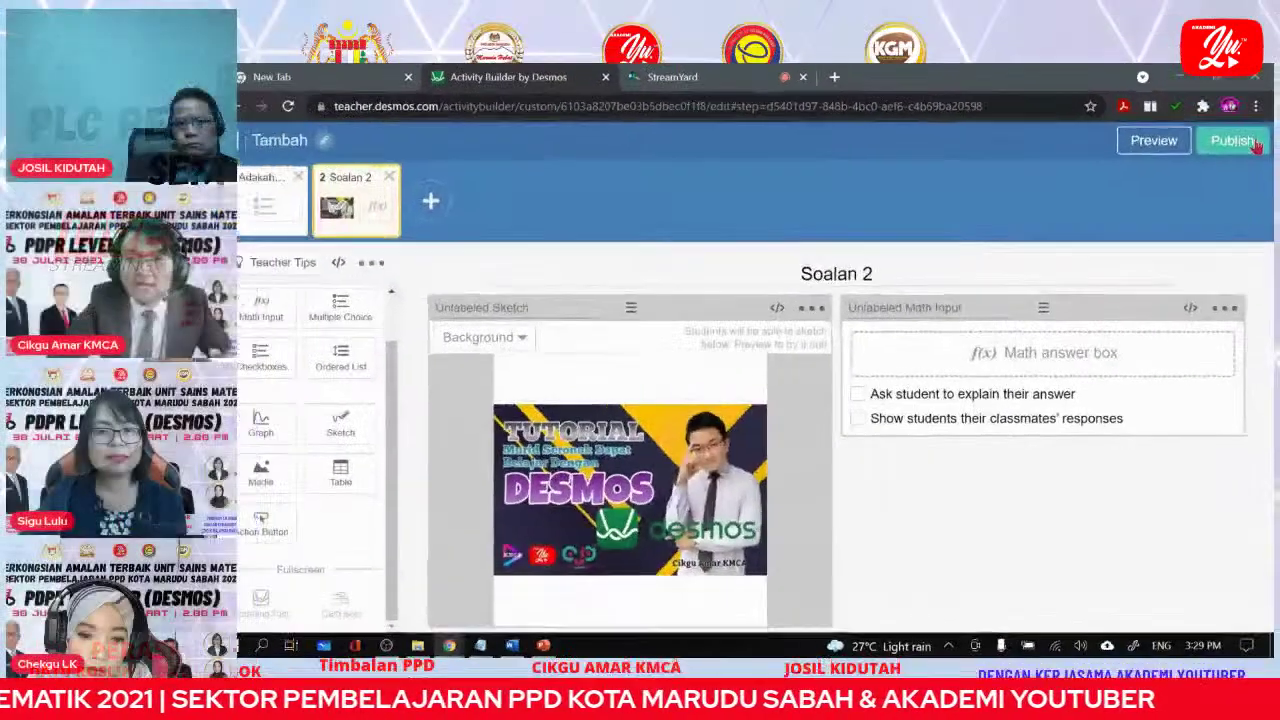
Delete the Math Input component from the Soalan 2 screen.
{"action": "left_click", "coordinate": [1224, 312]}
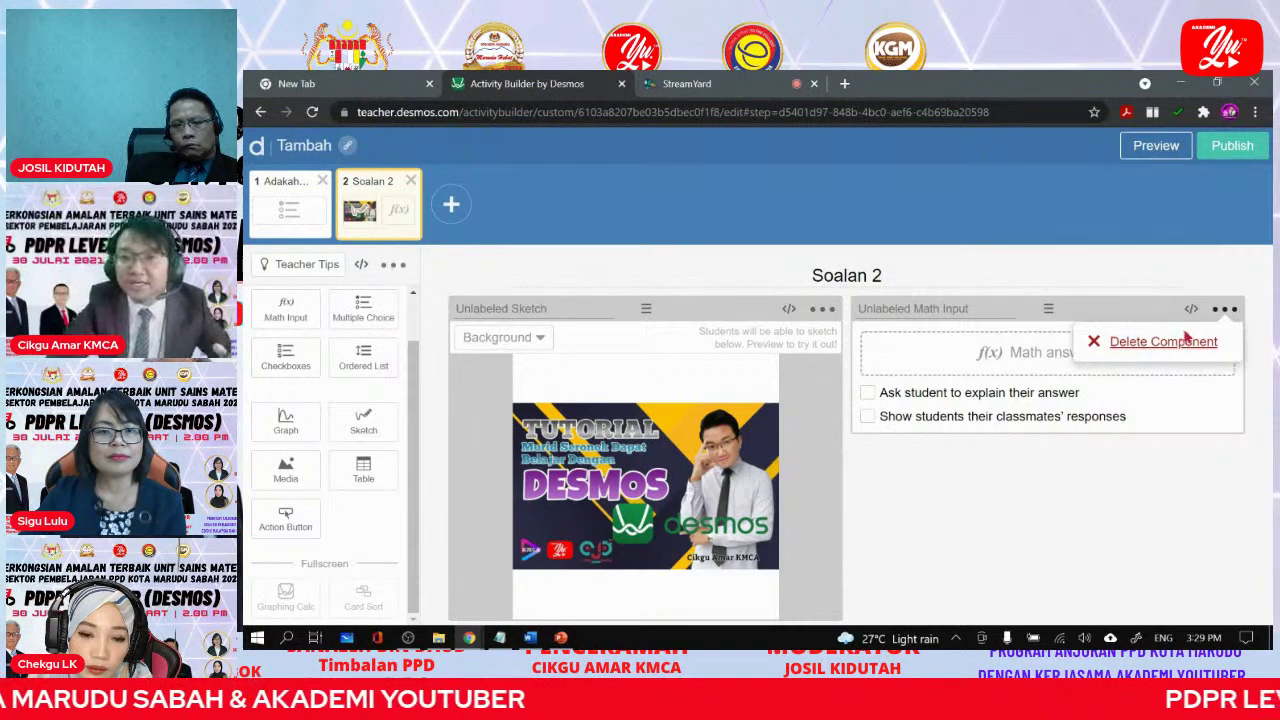
{"action": "left_click", "coordinate": [1186, 341]}
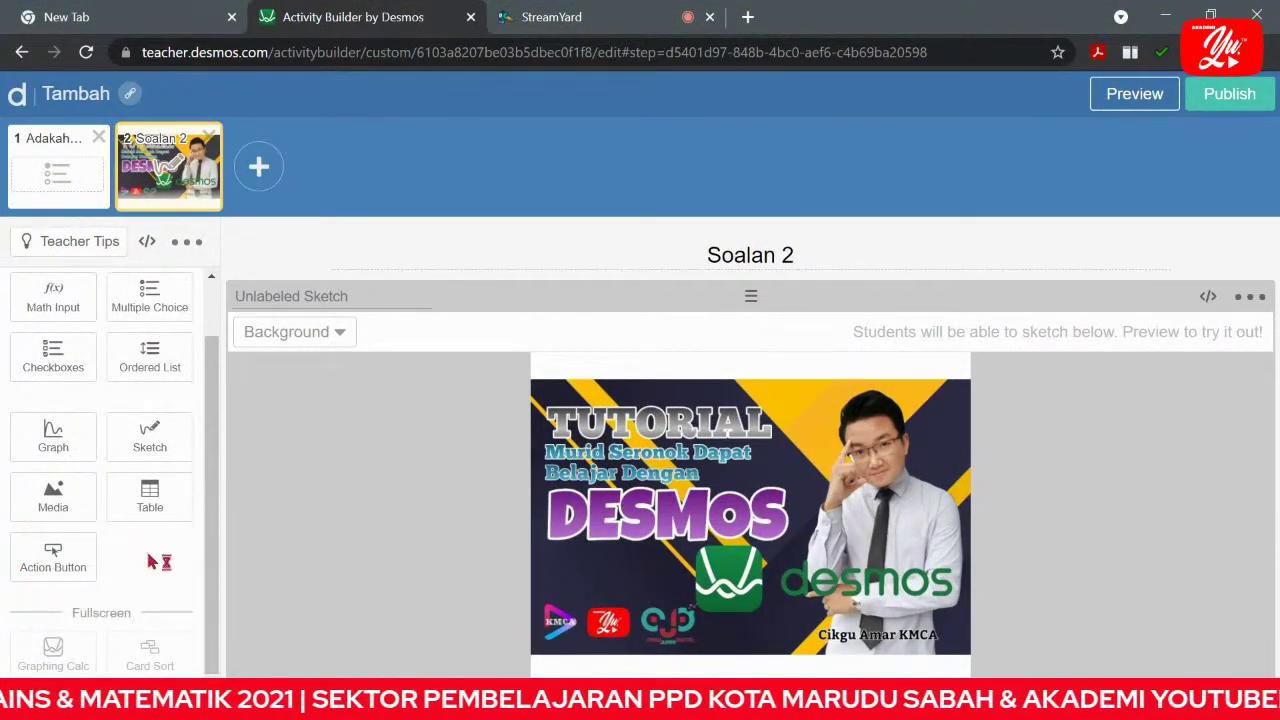
Add a blank third screen, revisit the Soalan 2 screen and its component choices, and return to the new screen.
{"action": "left_click", "coordinate": [261, 169]}
{"action": "left_click", "coordinate": [168, 166]}
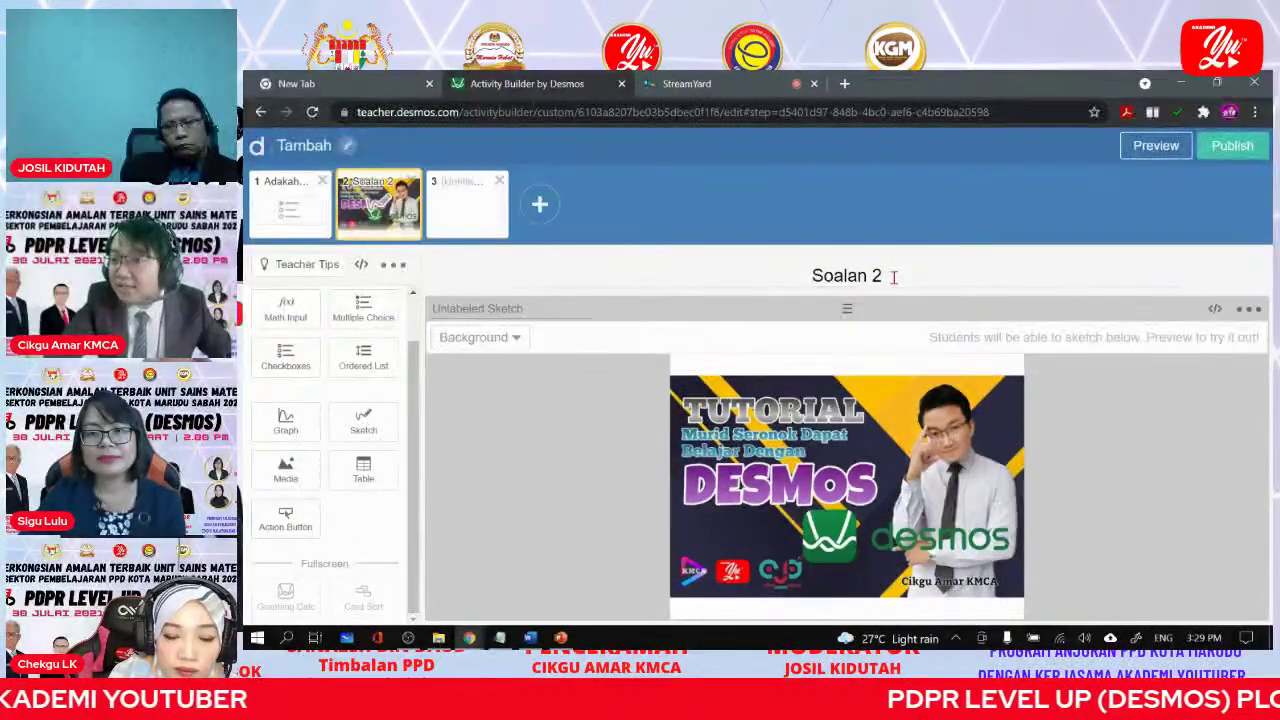
{"action": "left_click", "coordinate": [894, 277]}
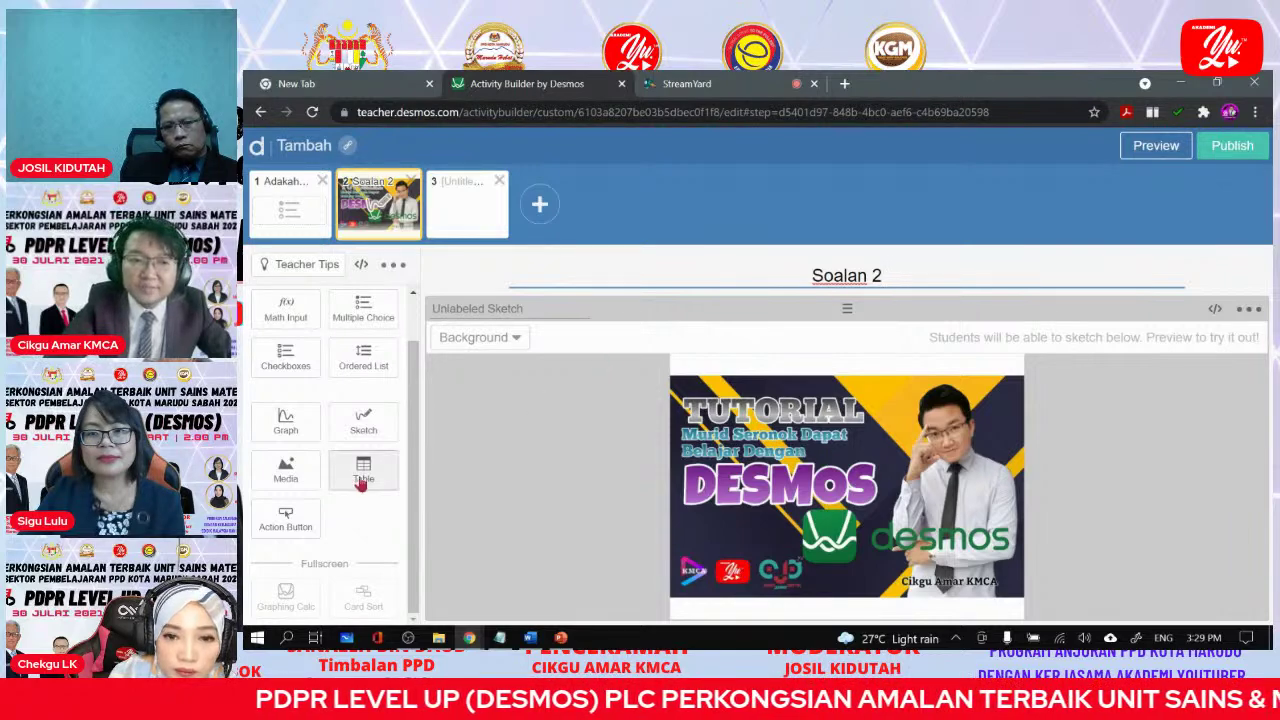
{"action": "scroll", "coordinate": [367, 530], "scroll_direction": "up", "scroll_amount": 2}
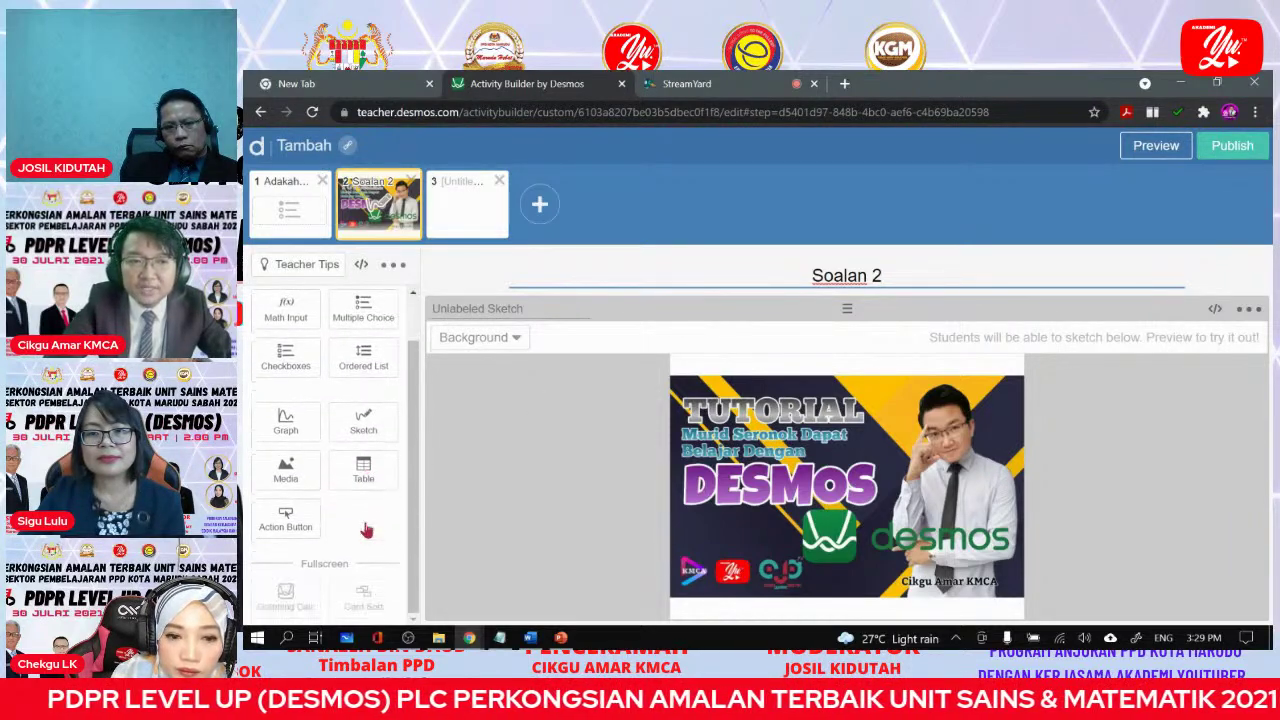
{"action": "left_click", "coordinate": [447, 206]}
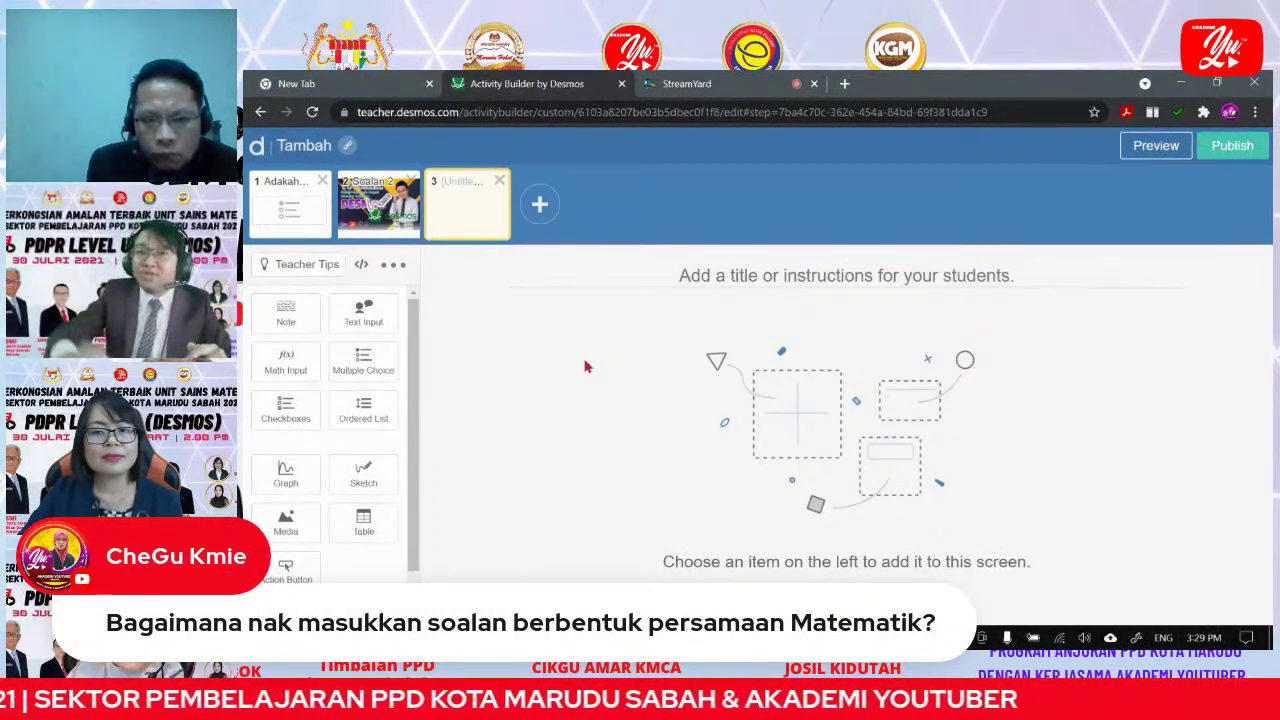
Search Google for "ruler" in a new browser tab.
{"action": "left_click", "coordinate": [845, 84]}
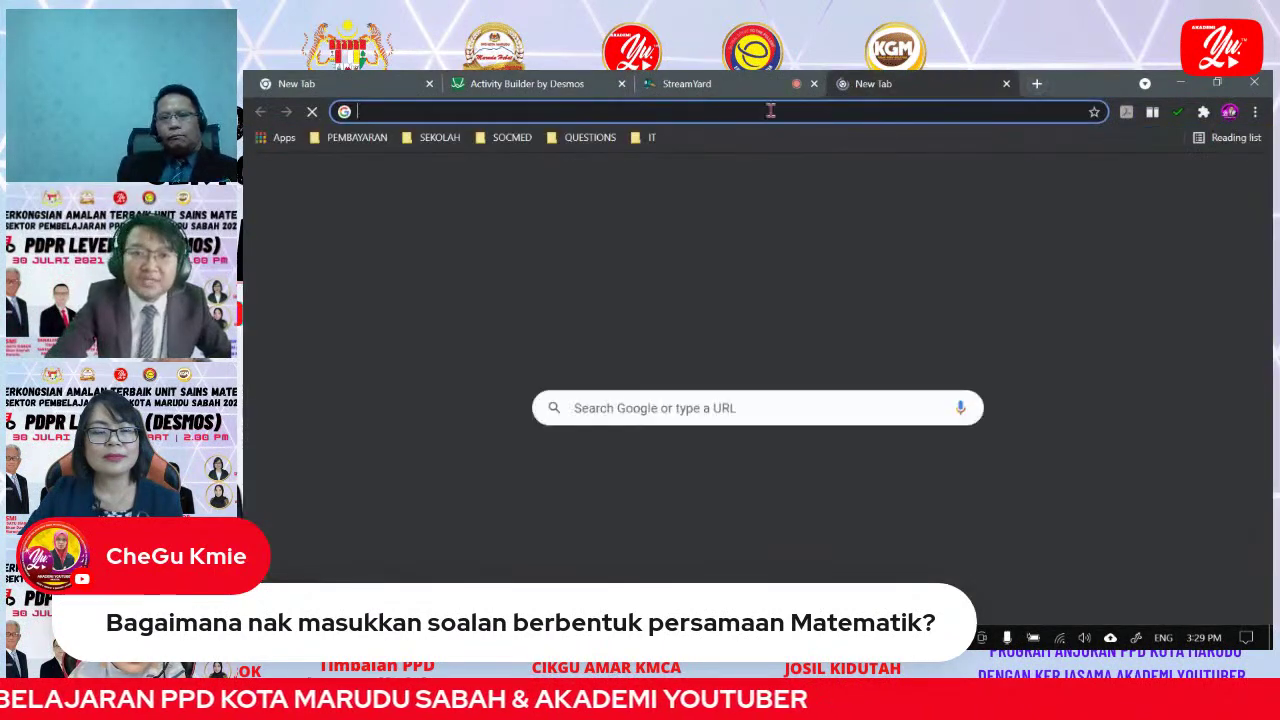
{"action": "left_click", "coordinate": [772, 111]}
{"action": "type", "text": "ruler"}
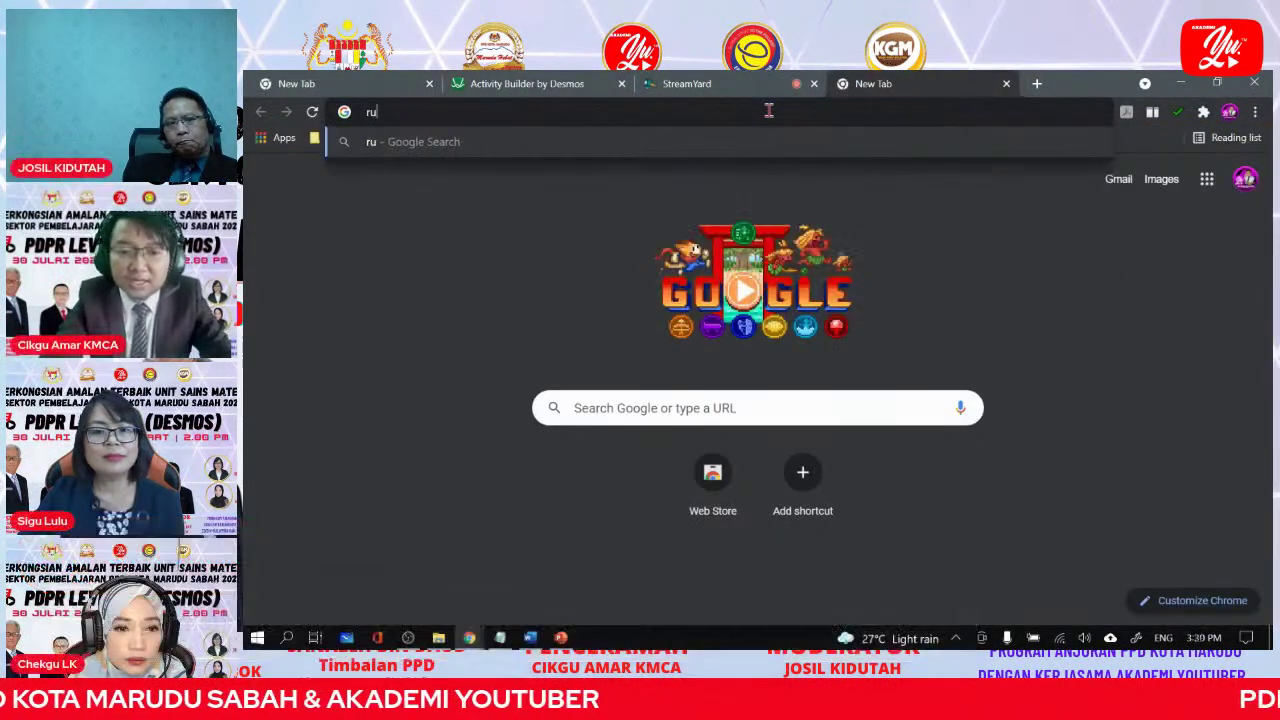
{"action": "key", "text": "Return"}
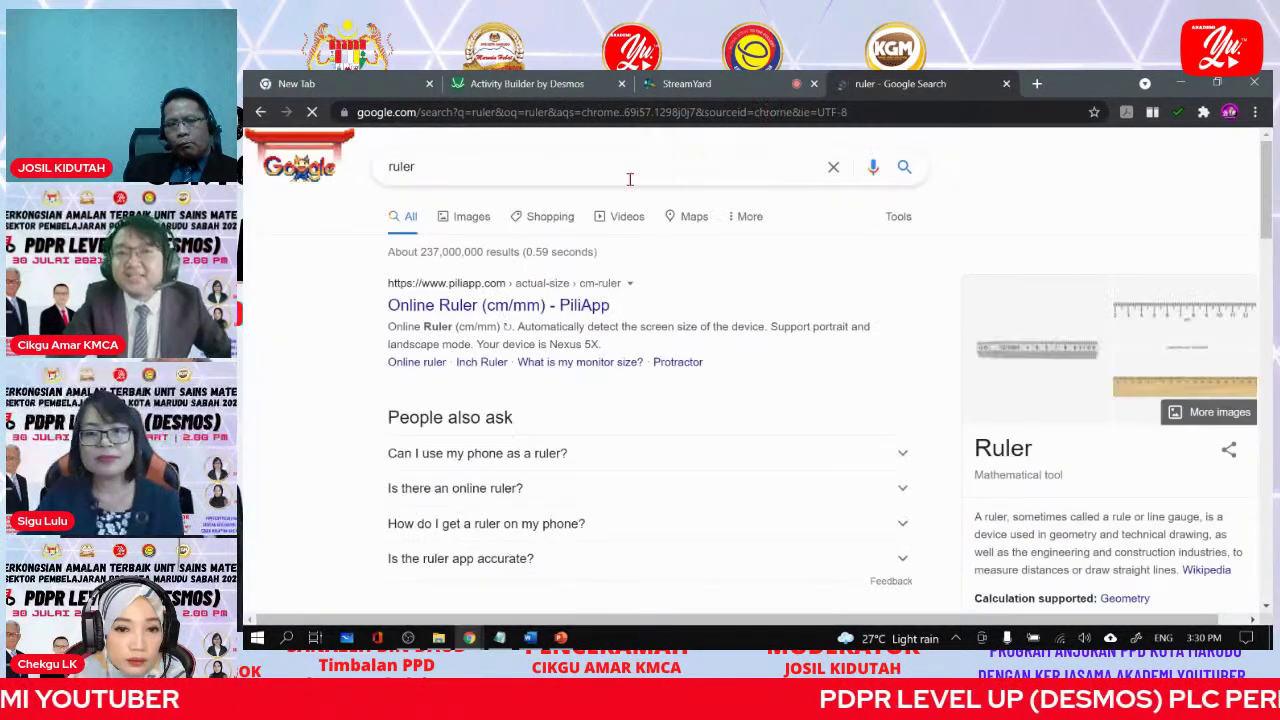
Open the horizontal 15 cm ruler picture in the Google image results, and add a Sketch component to the third Desmos screen.
{"action": "left_click", "coordinate": [471, 217]}
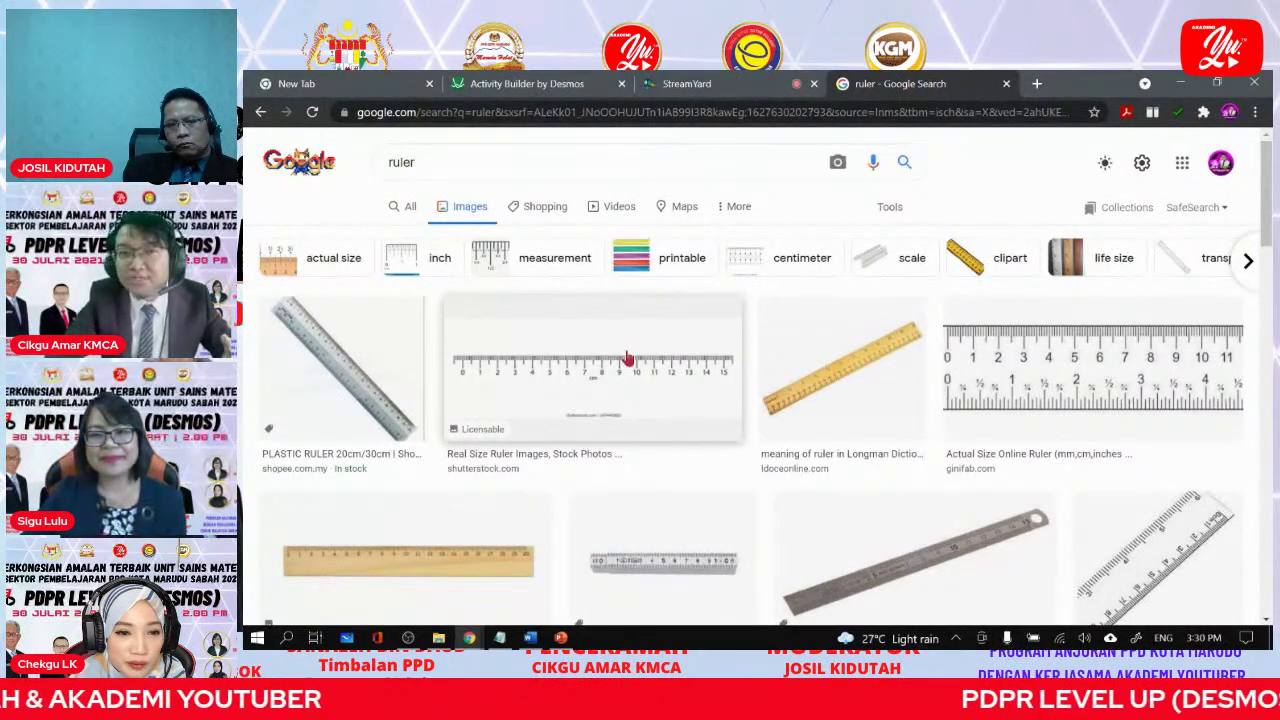
{"action": "left_click", "coordinate": [628, 358]}
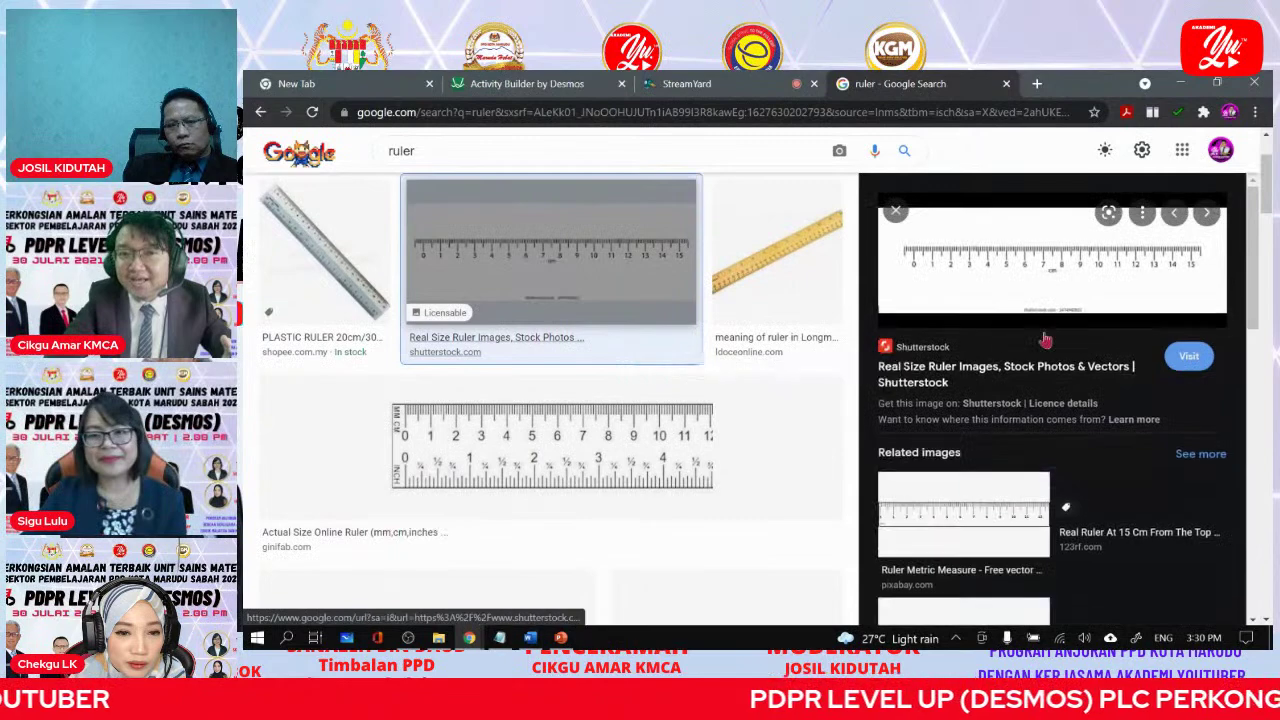
{"action": "left_click", "coordinate": [465, 78]}
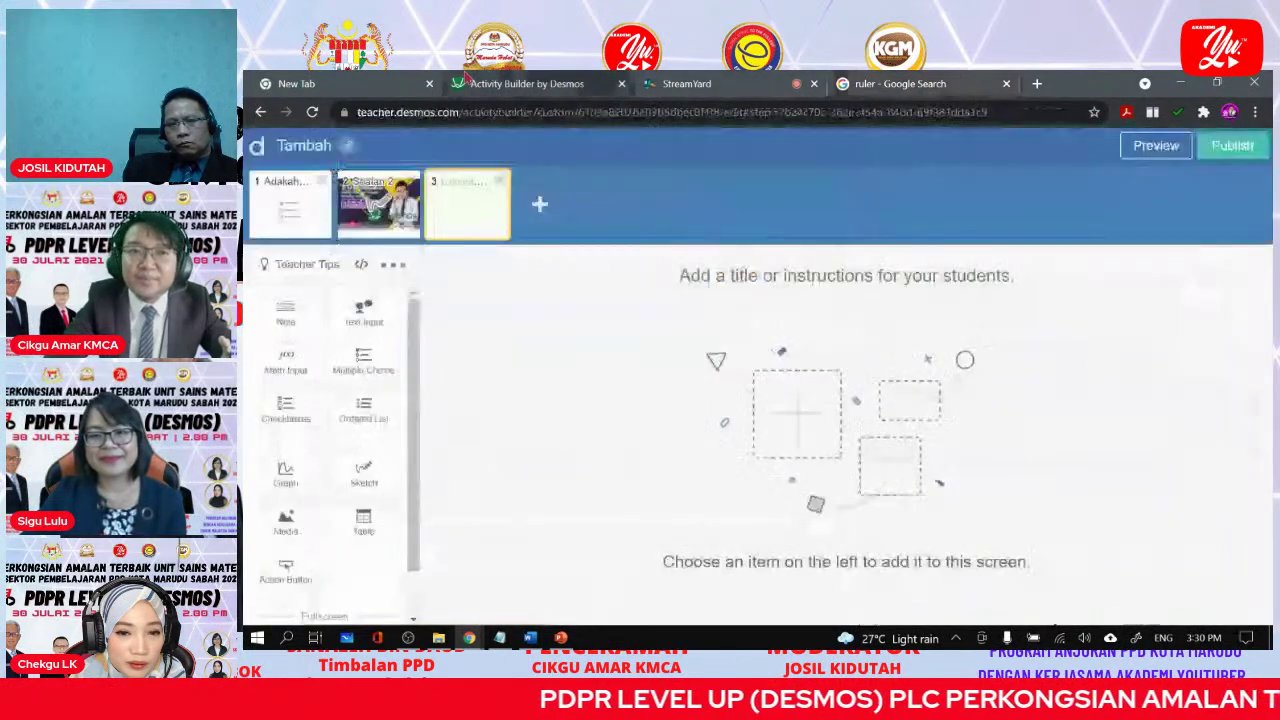
{"action": "left_click", "coordinate": [365, 470]}
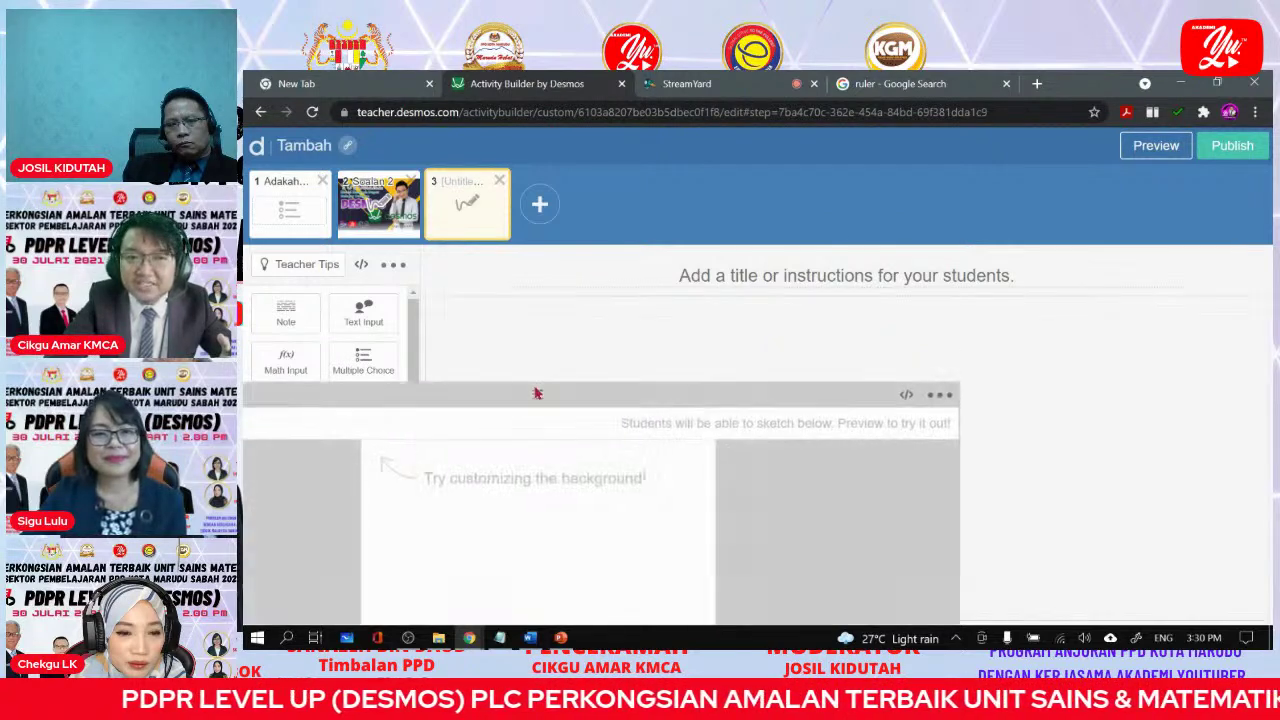
{"action": "left_click", "coordinate": [888, 80]}
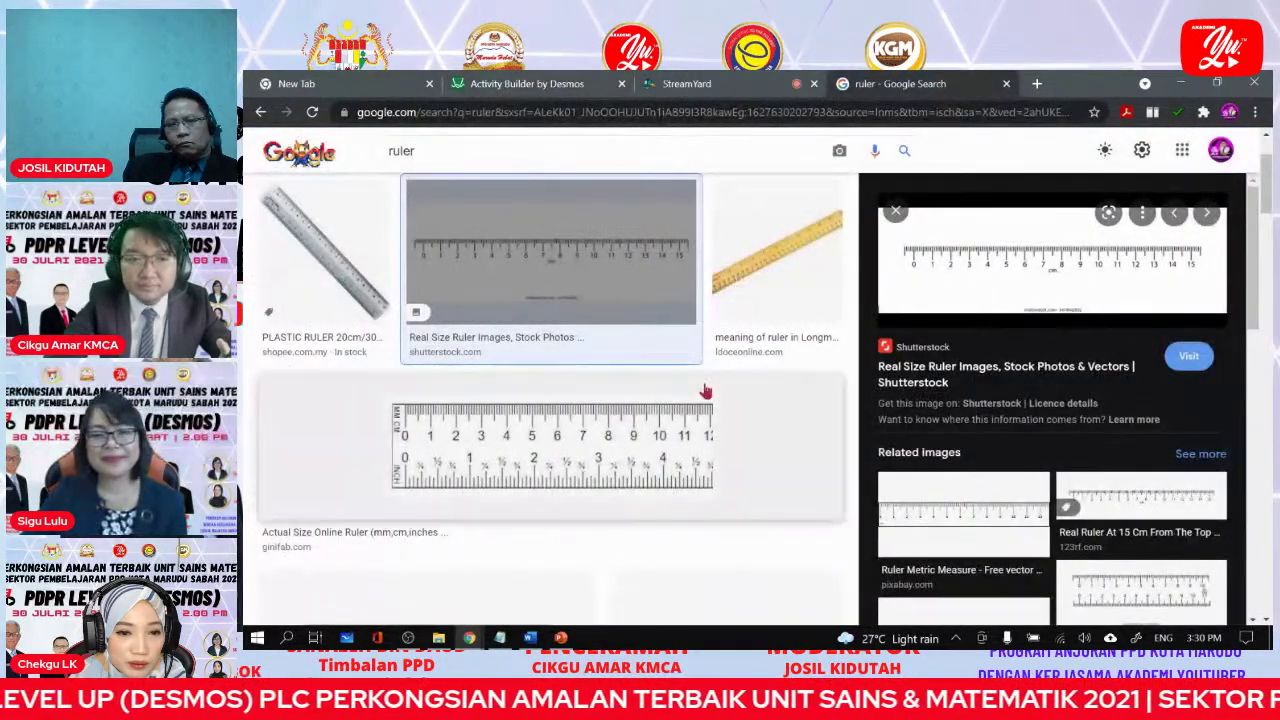
{"action": "right_click", "coordinate": [957, 279]}
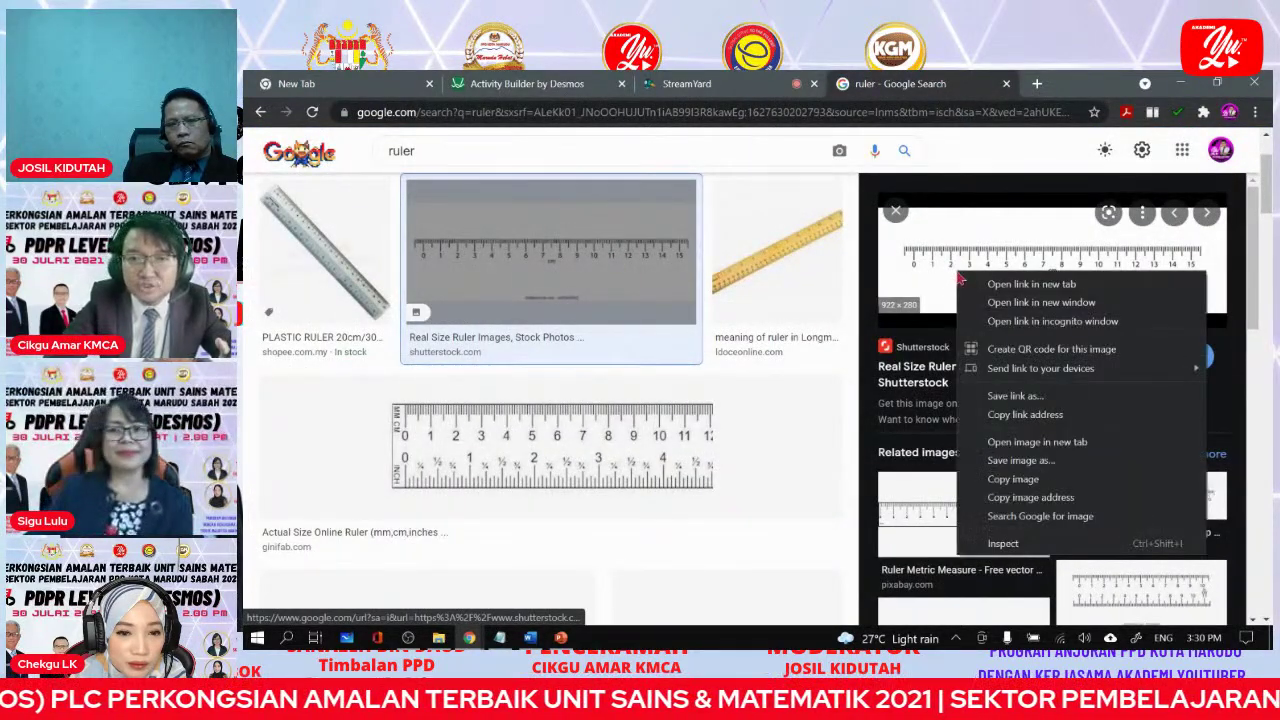
{"action": "left_click", "coordinate": [1000, 460]}
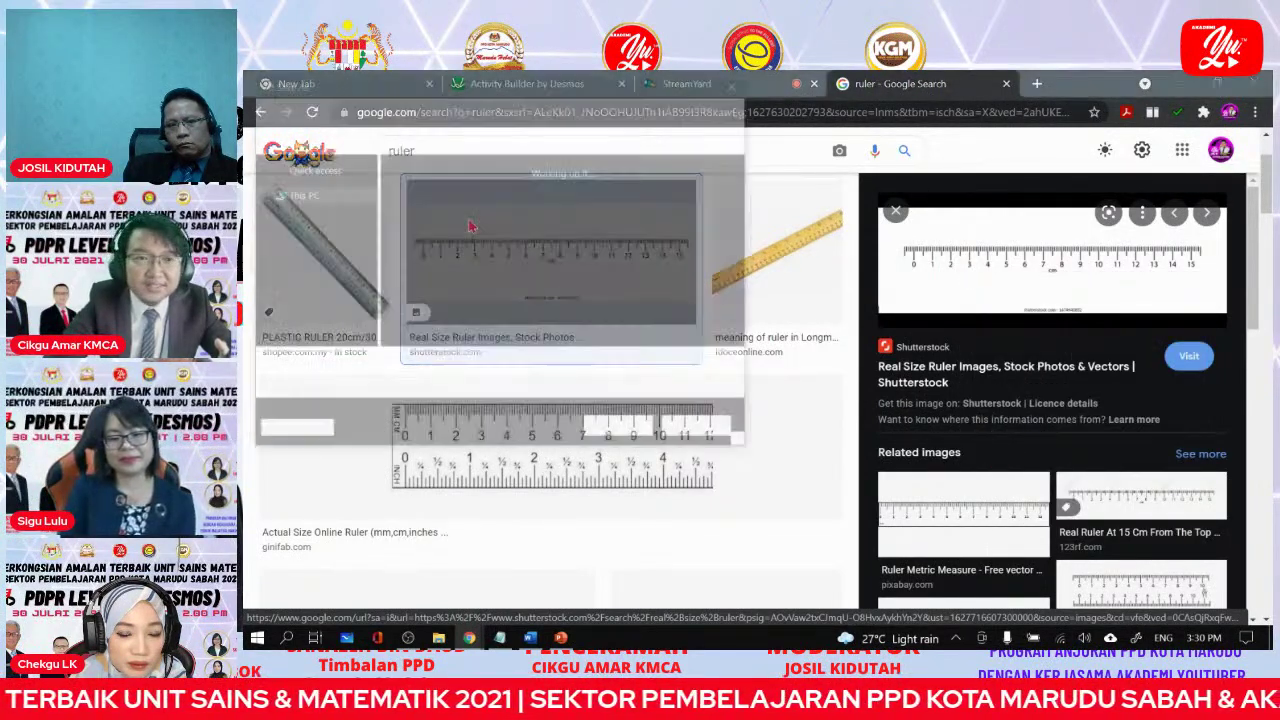
{"action": "left_click", "coordinate": [308, 207]}
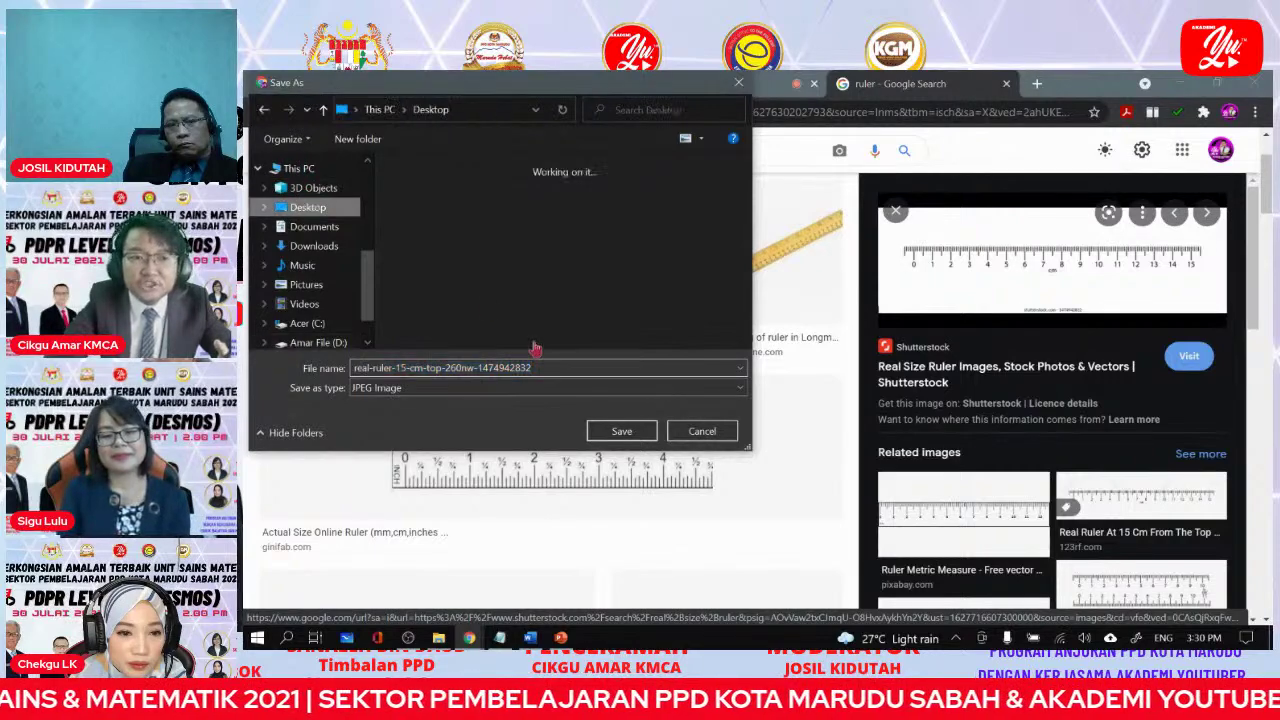
{"action": "left_click", "coordinate": [617, 432]}
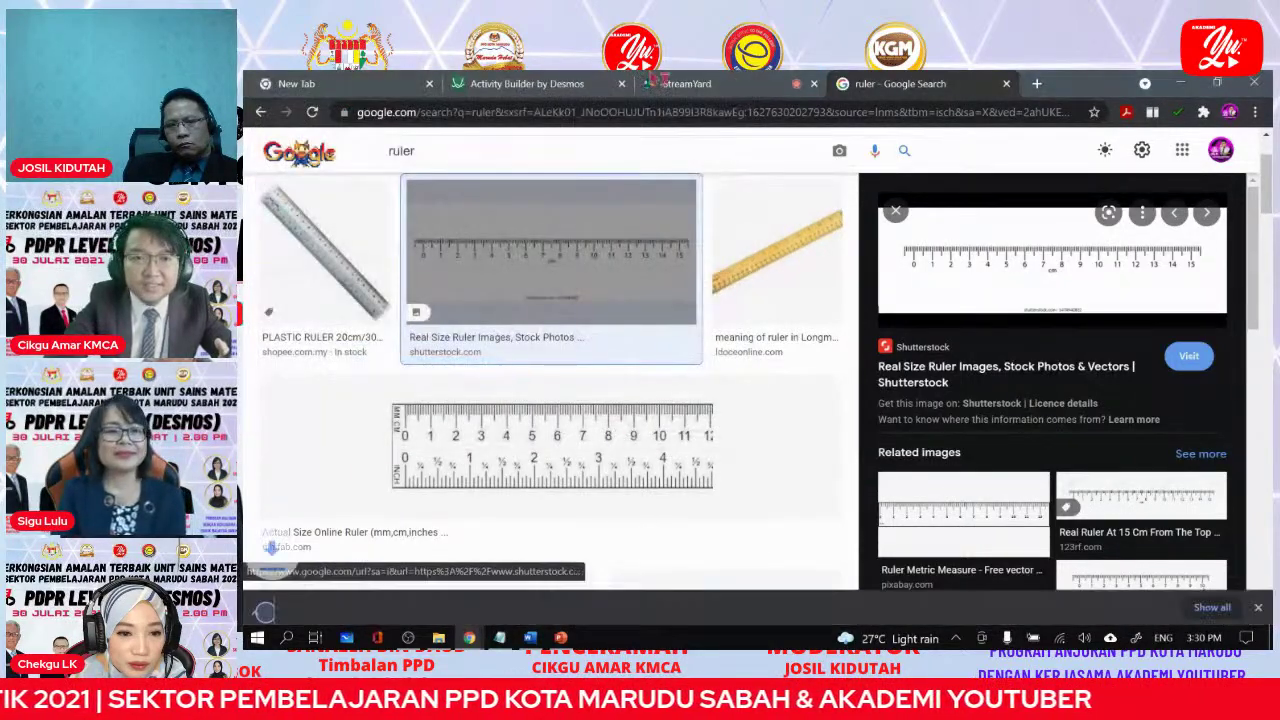
Back in the Desmos activity, set the third screen's sketch background to the custom ruler image saved on the Desktop.
{"action": "left_click", "coordinate": [527, 83]}
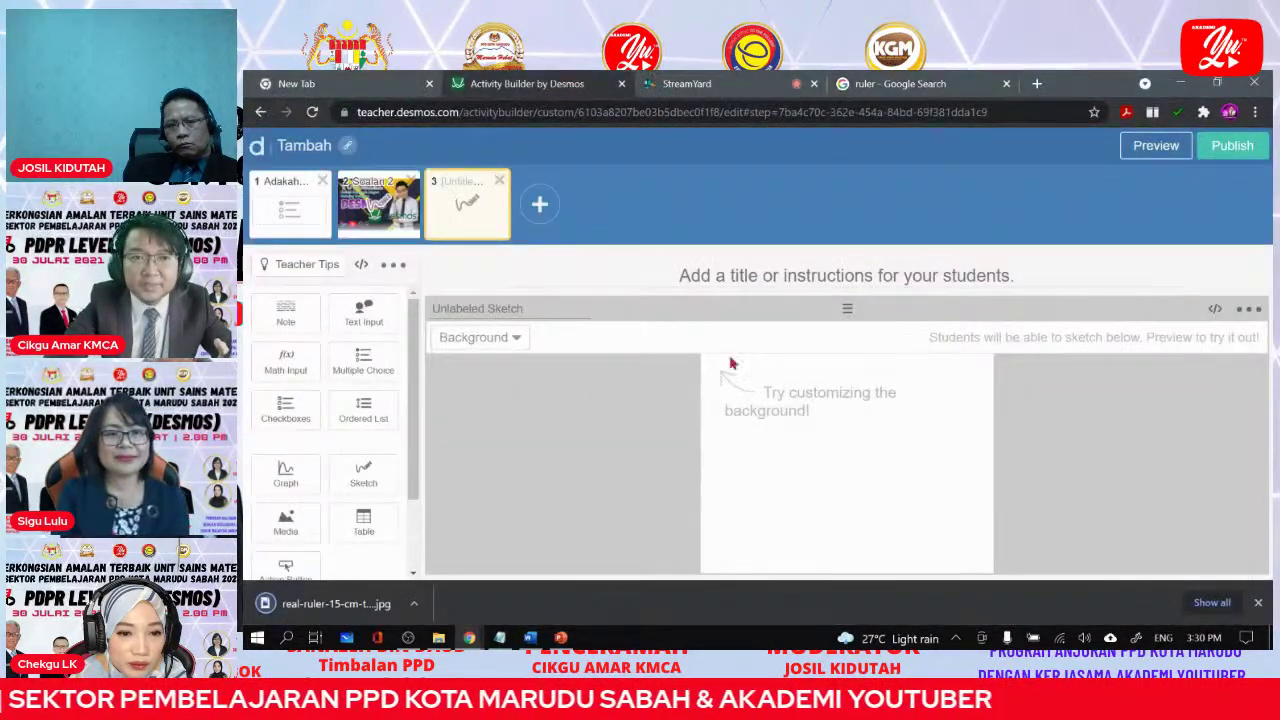
{"action": "left_click", "coordinate": [508, 337]}
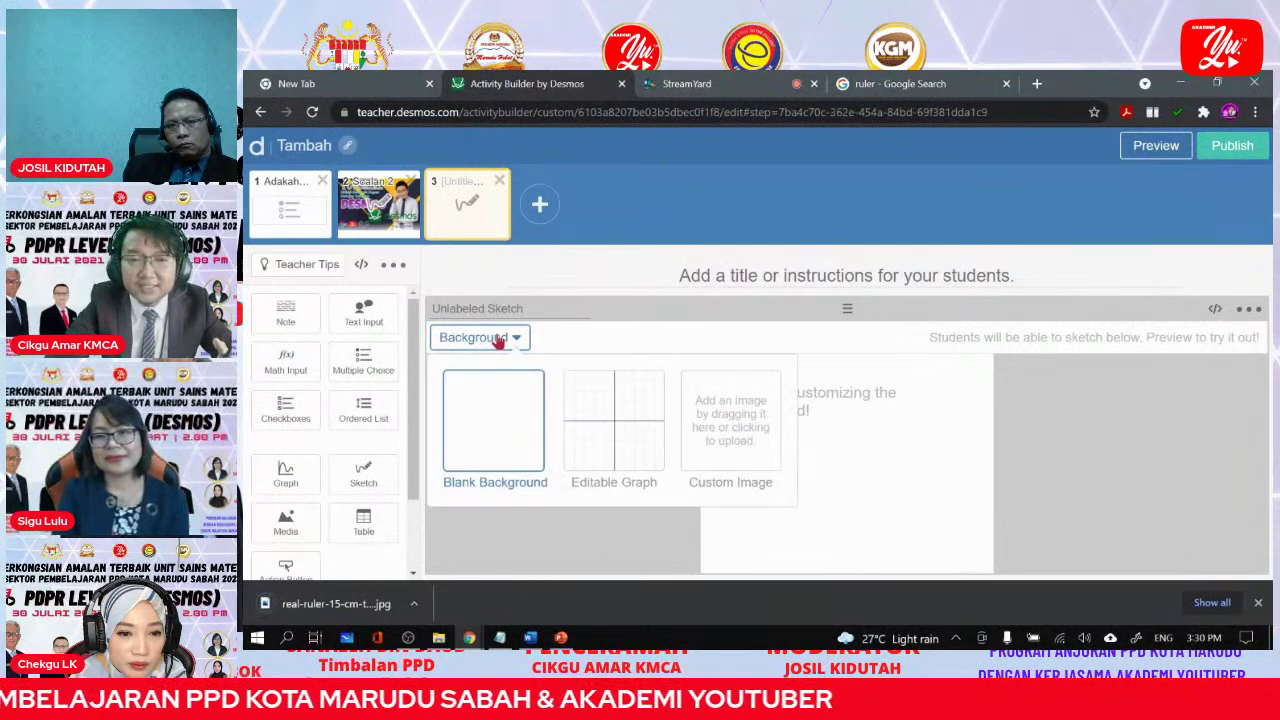
{"action": "left_click", "coordinate": [730, 428]}
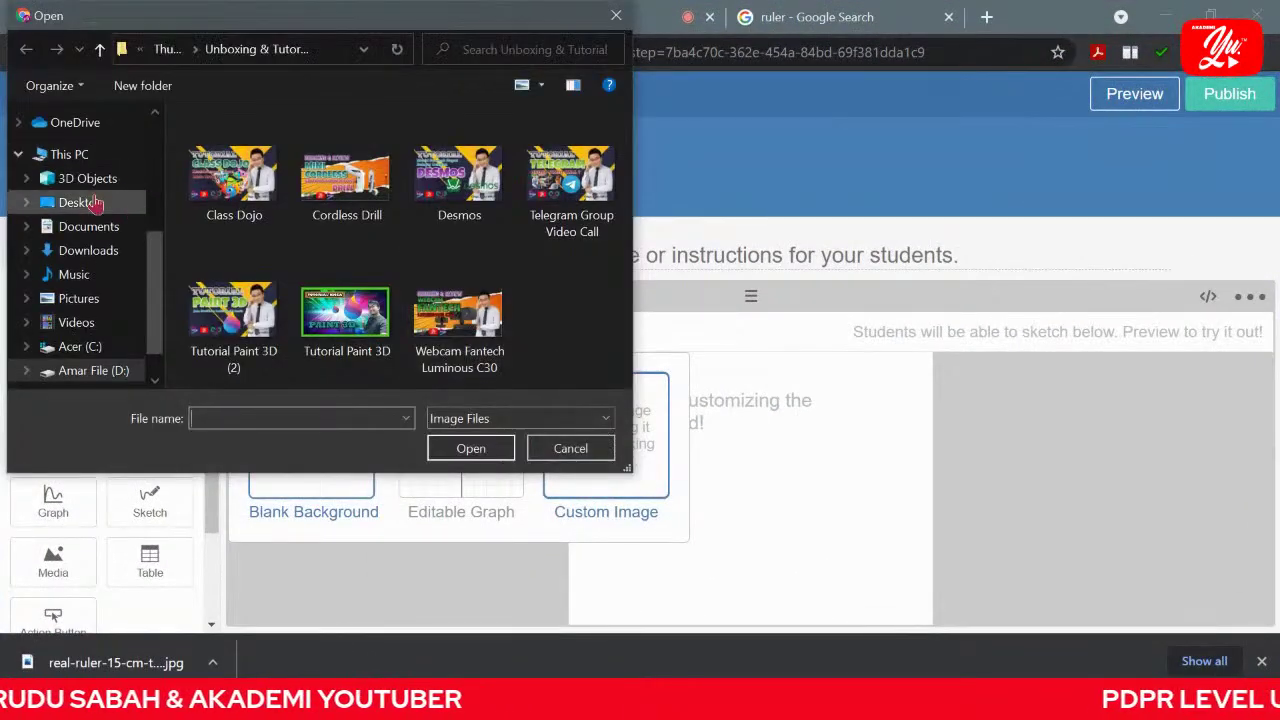
{"action": "left_click", "coordinate": [95, 203]}
{"action": "scroll", "coordinate": [450, 300], "scroll_direction": "down", "scroll_amount": 3}
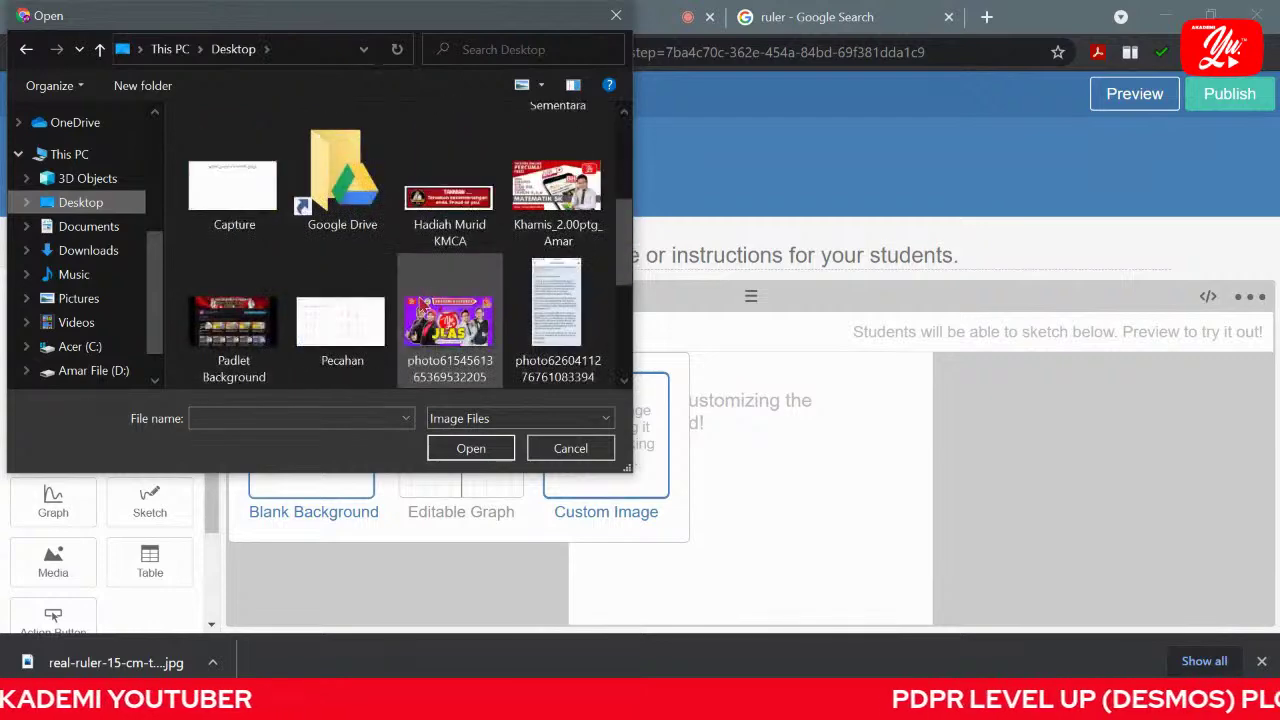
{"action": "scroll", "coordinate": [423, 305], "scroll_direction": "down", "scroll_amount": 3}
{"action": "double_click", "coordinate": [445, 158]}
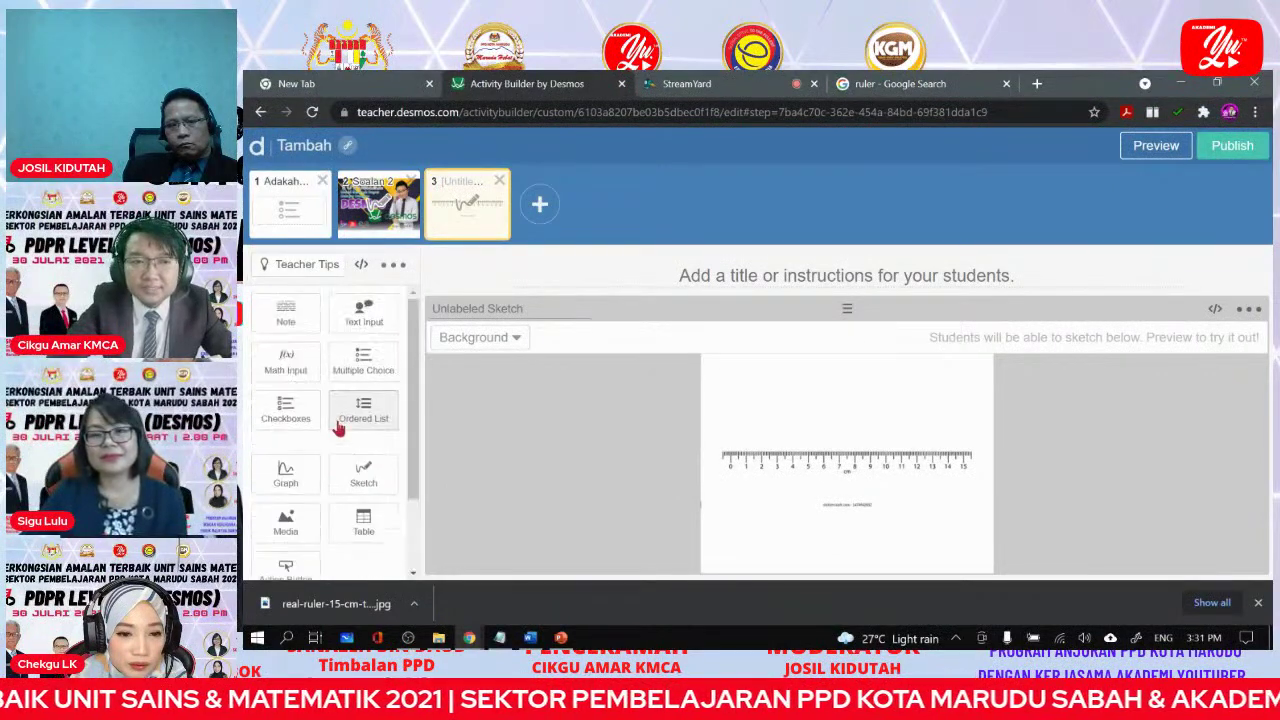
Publish the Tambah activity and look over the screens on its activity page.
{"action": "scroll", "coordinate": [338, 428], "scroll_direction": "down", "scroll_amount": 2}
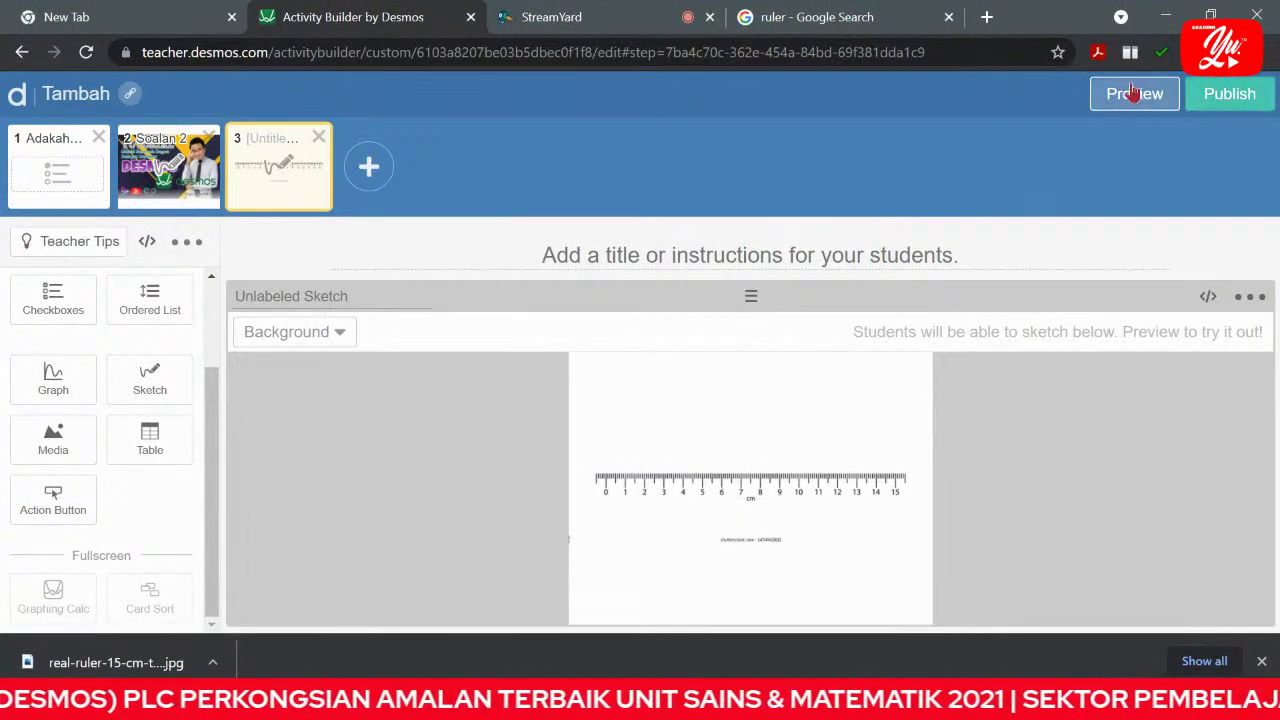
{"action": "left_click", "coordinate": [1240, 97]}
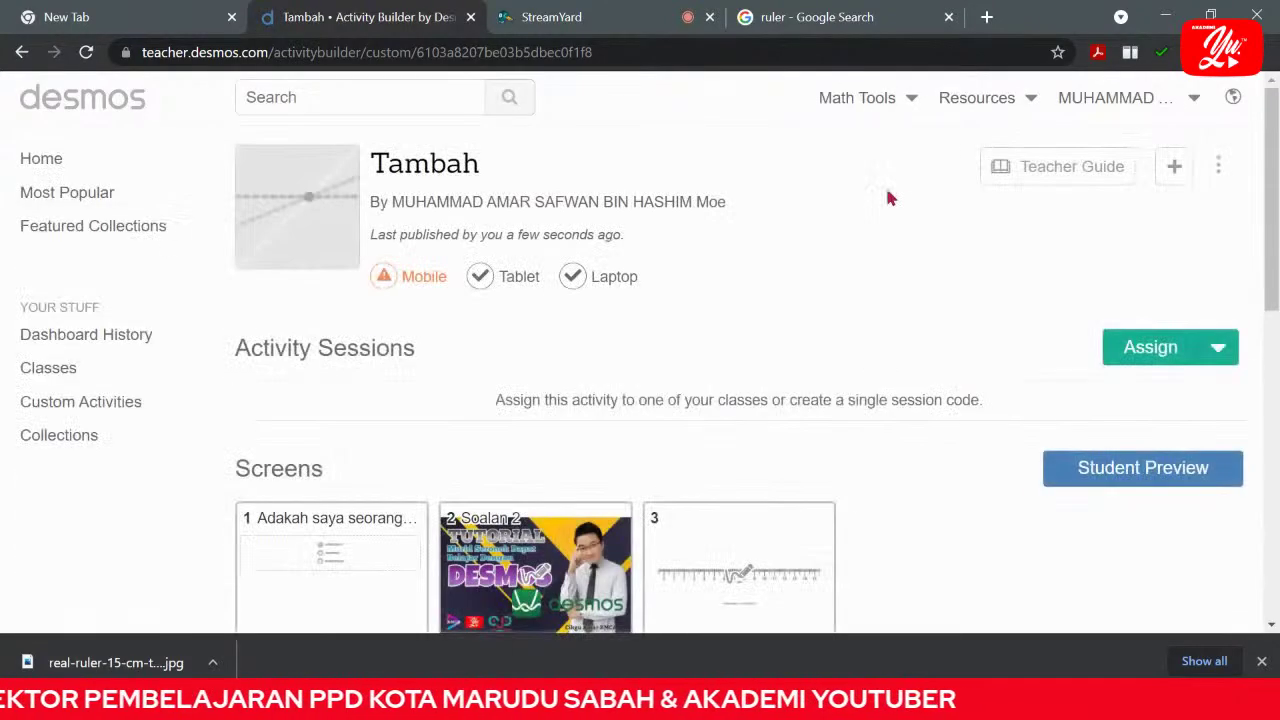
{"action": "scroll", "coordinate": [892, 460], "scroll_direction": "down", "scroll_amount": 2}
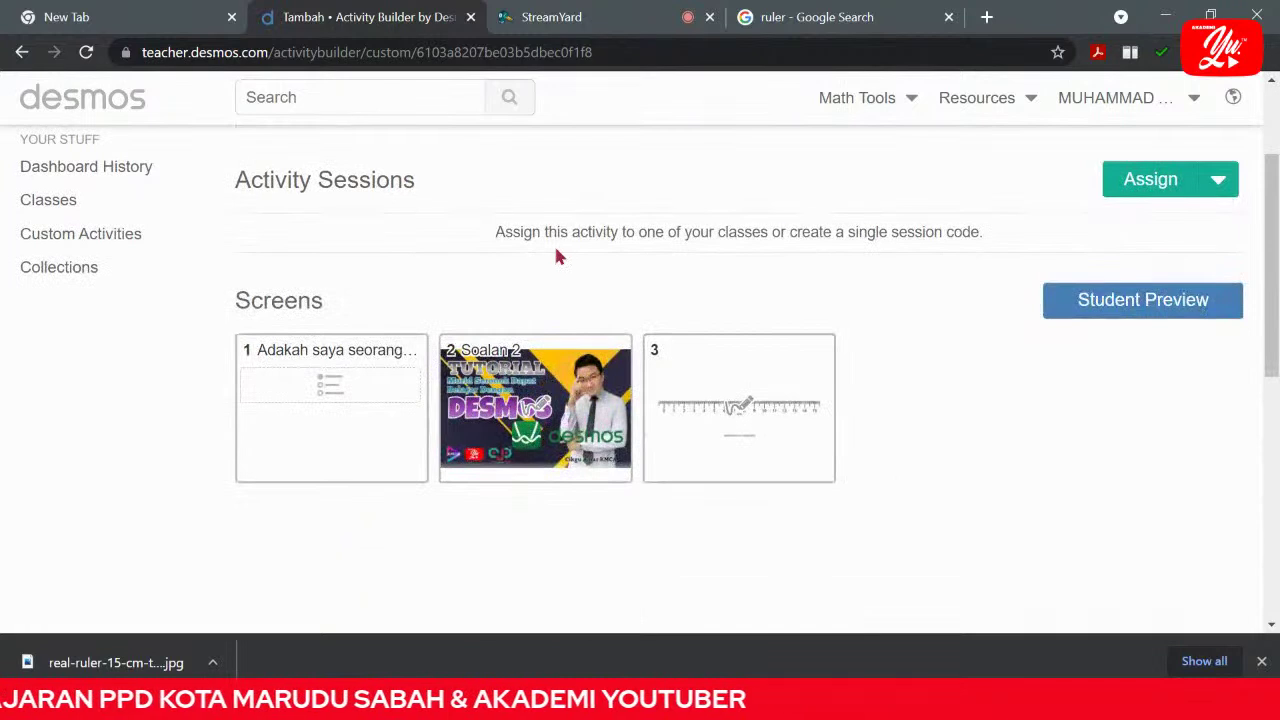
{"action": "scroll", "coordinate": [50, 398], "scroll_direction": "up", "scroll_amount": 2}
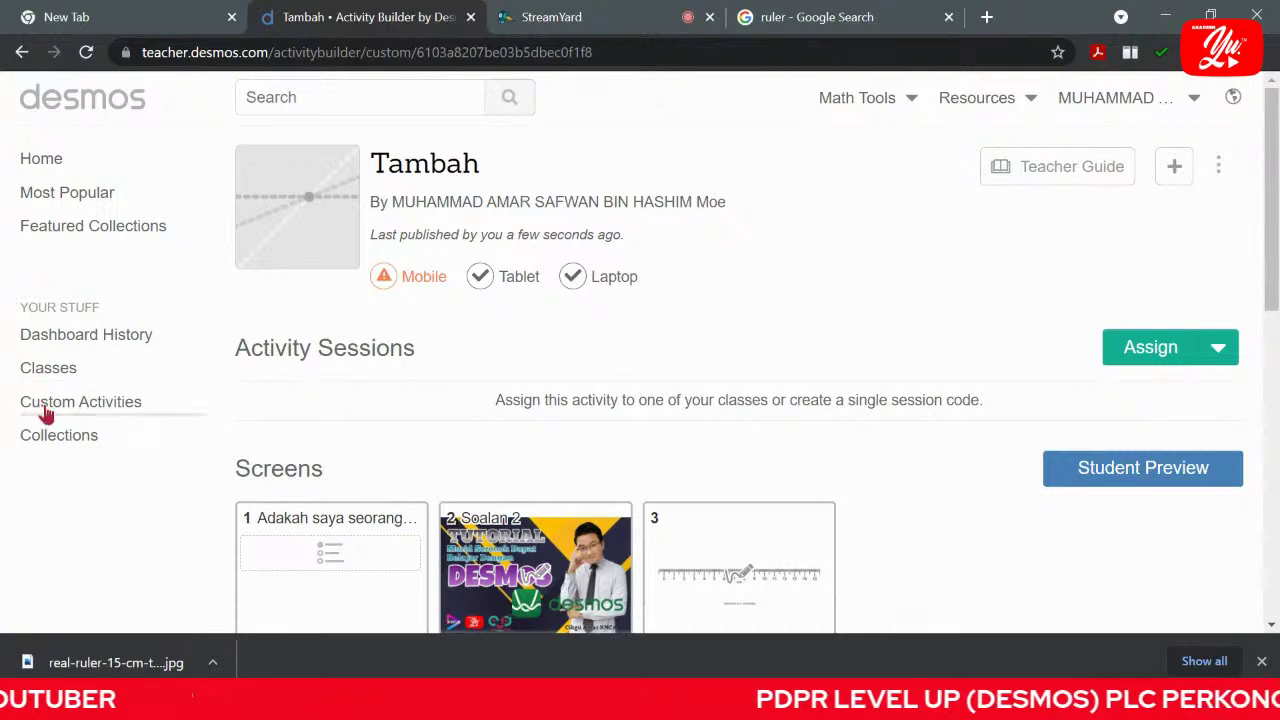
Open the list of custom activities and look through all the activities in it.
{"action": "left_click", "coordinate": [121, 403]}
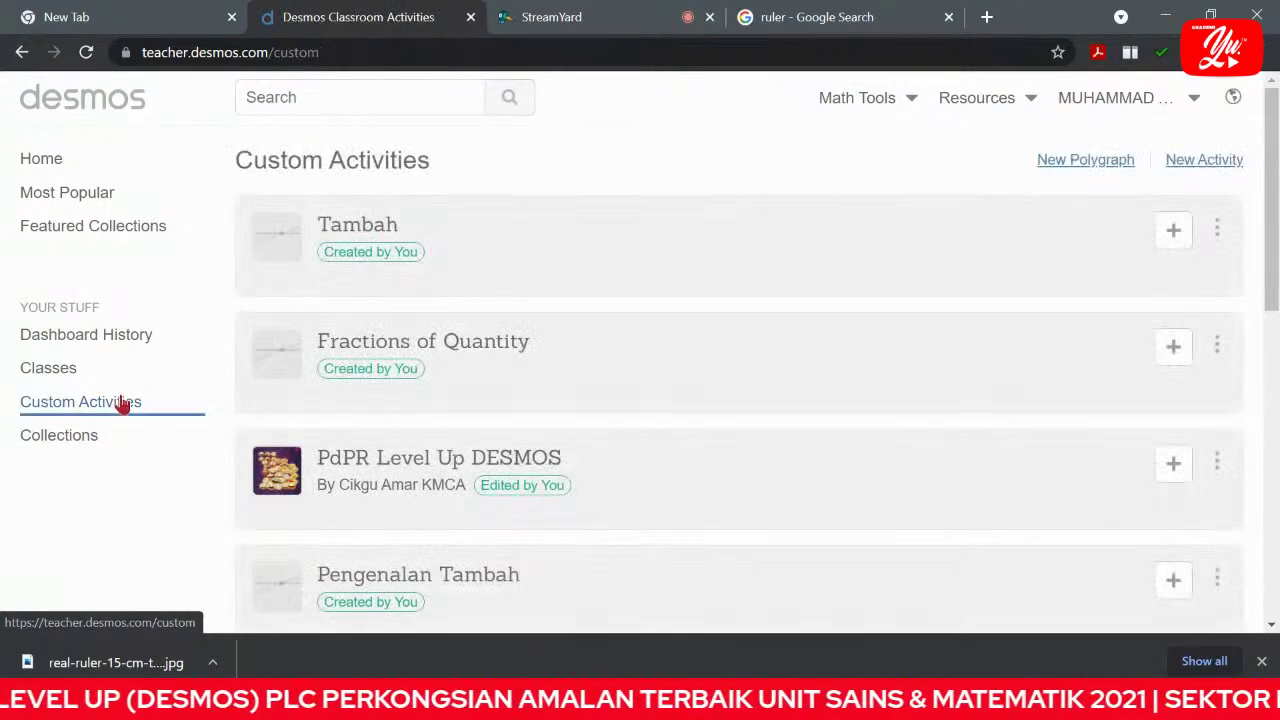
{"action": "scroll", "coordinate": [620, 449], "scroll_direction": "down", "scroll_amount": 3}
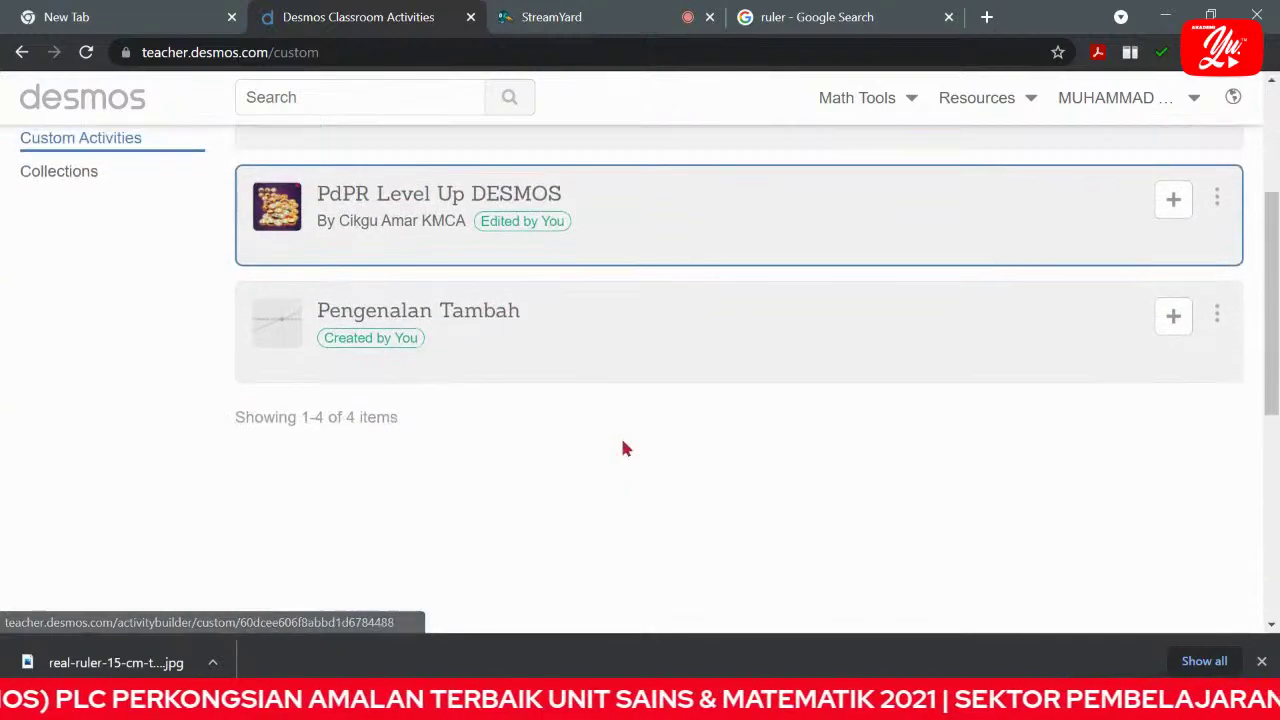
{"action": "scroll", "coordinate": [620, 445], "scroll_direction": "up", "scroll_amount": 3}
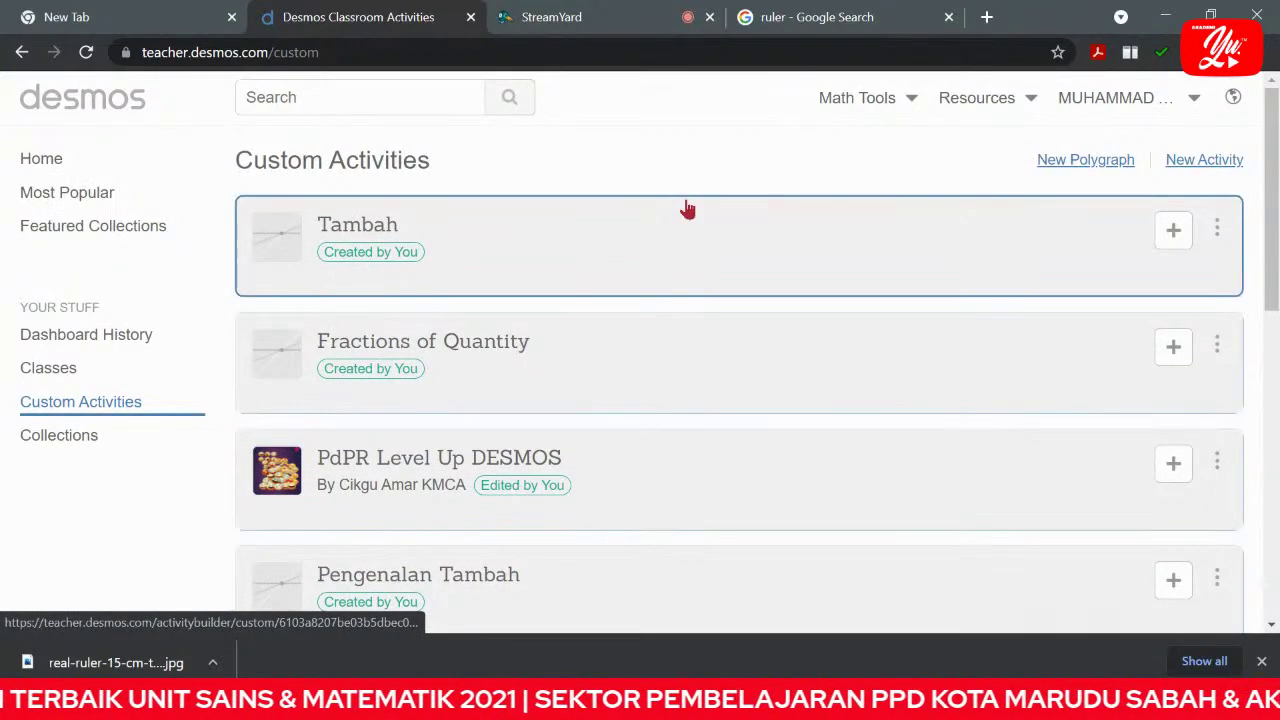
{"action": "scroll", "coordinate": [690, 206], "scroll_direction": "down", "scroll_amount": 3}
{"action": "scroll", "coordinate": [826, 466], "scroll_direction": "down", "scroll_amount": 3}
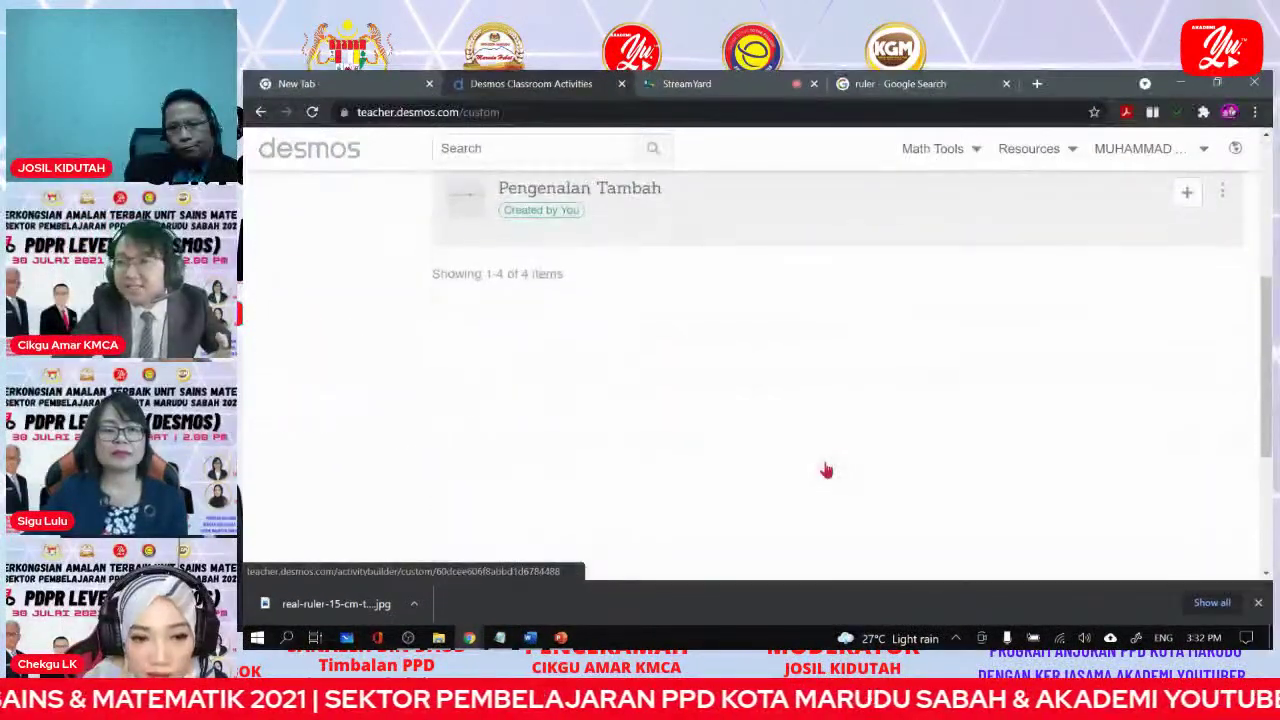
{"action": "scroll", "coordinate": [826, 469], "scroll_direction": "up", "scroll_amount": 3}
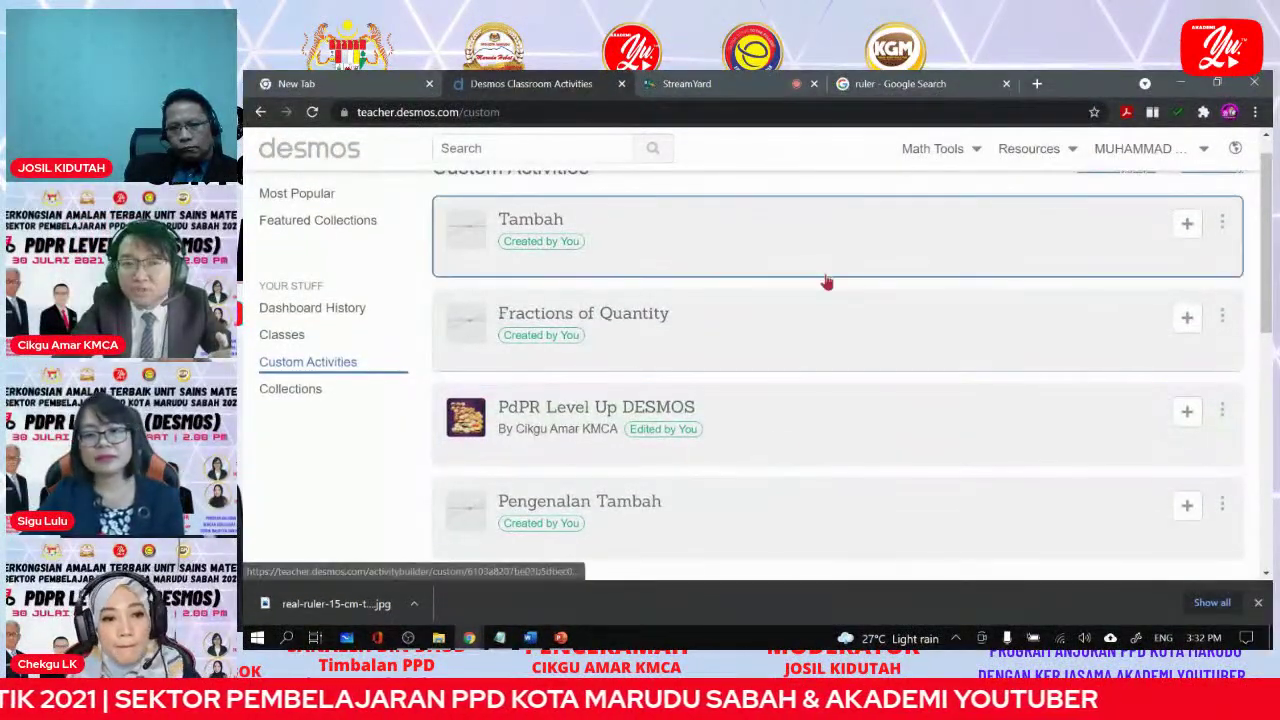
{"action": "scroll", "coordinate": [776, 484], "scroll_direction": "down", "scroll_amount": 3}
{"action": "scroll", "coordinate": [776, 484], "scroll_direction": "up", "scroll_amount": 3}
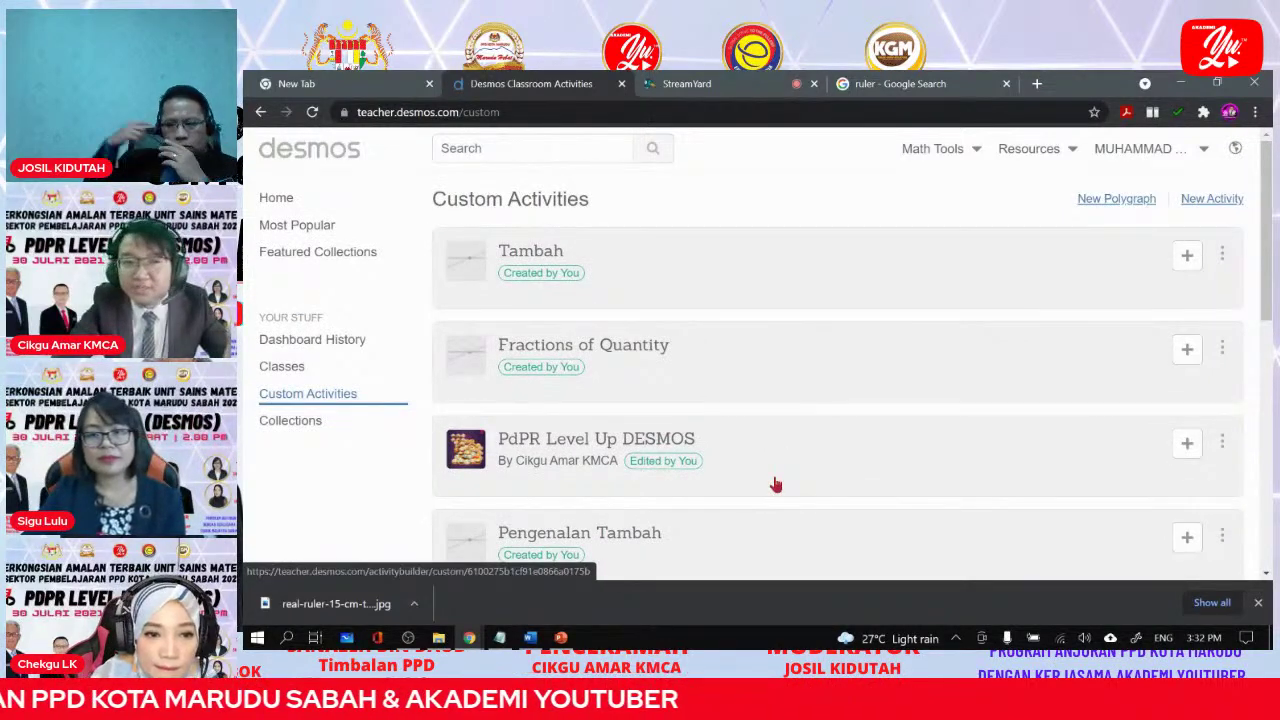
{"action": "scroll", "coordinate": [776, 484], "scroll_direction": "down", "scroll_amount": 3}
{"action": "scroll", "coordinate": [776, 484], "scroll_direction": "up", "scroll_amount": 3}
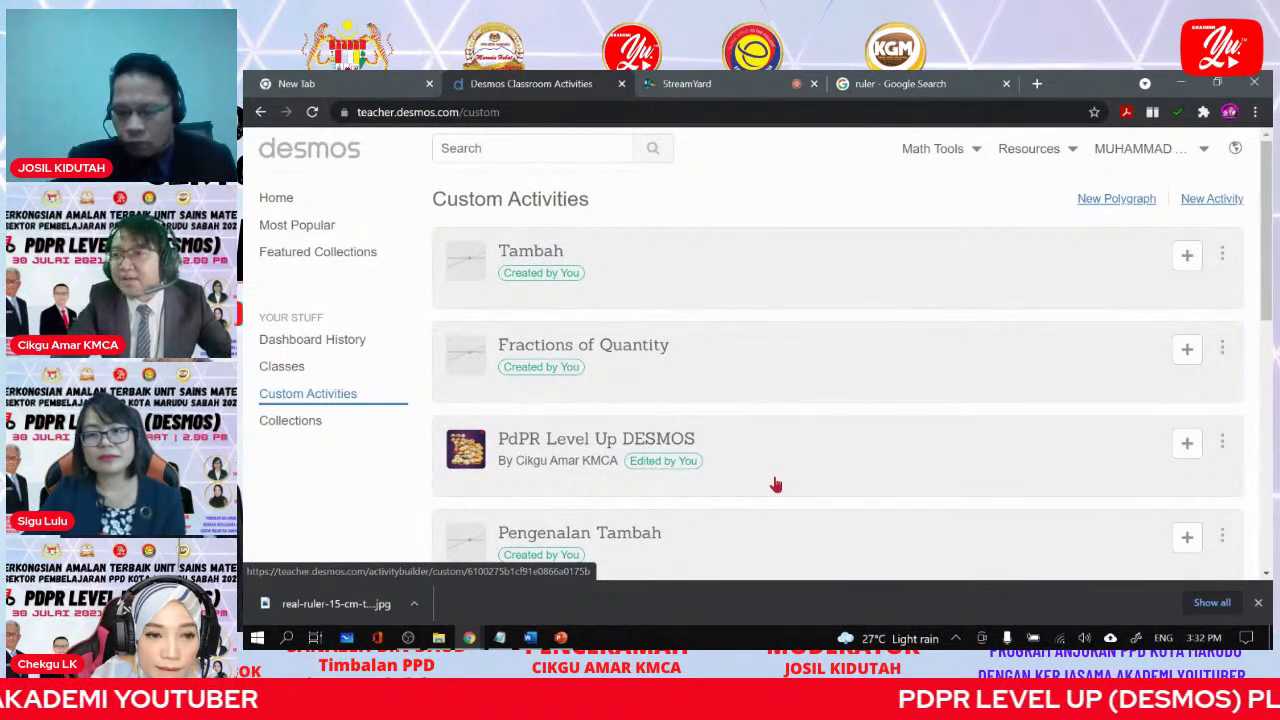
{"action": "scroll", "coordinate": [776, 484], "scroll_direction": "down", "scroll_amount": 2}
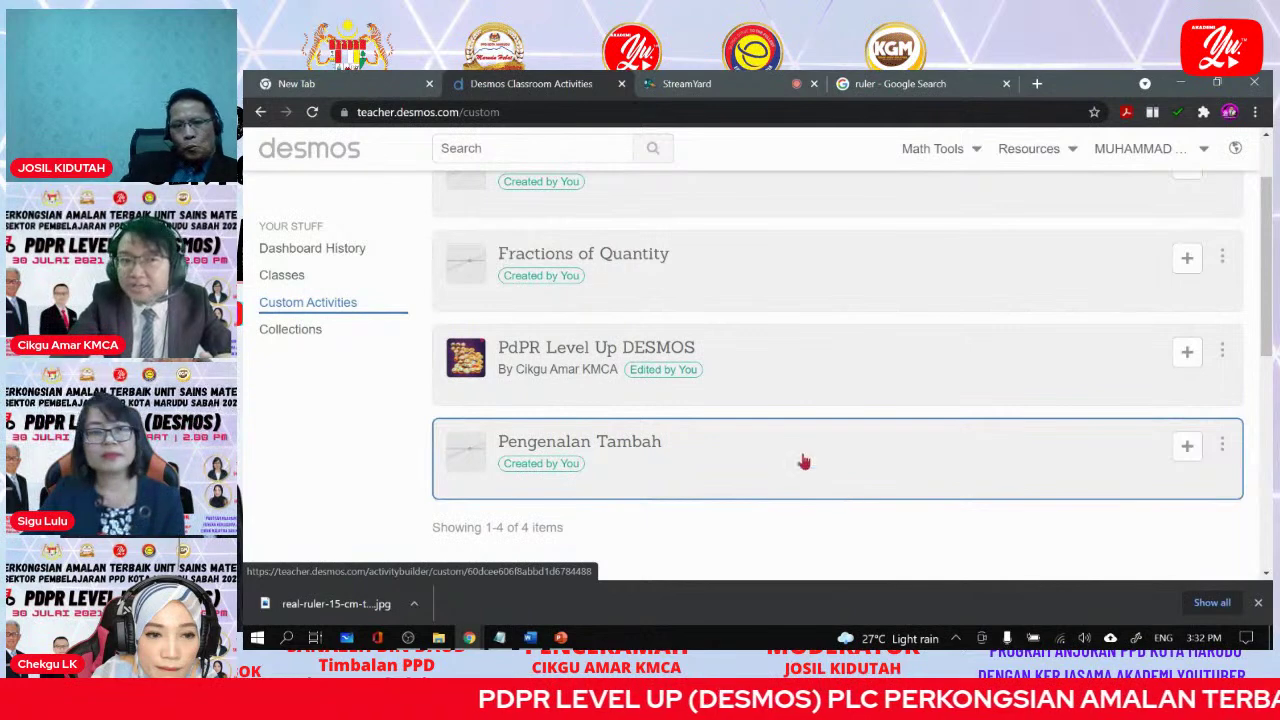
Open the "PdPR Level Up DESMOS" activity from the custom activities and bring up its dialog for assigning to your classes.
{"action": "left_click", "coordinate": [726, 361]}
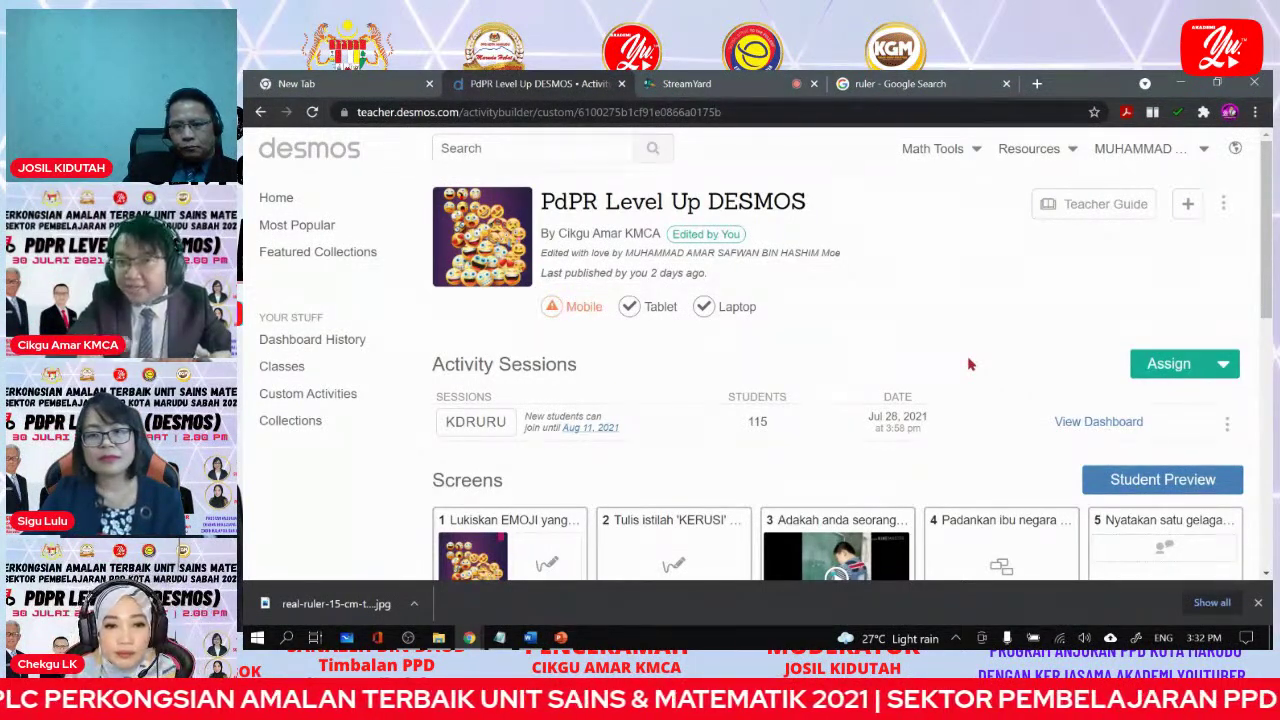
{"action": "left_click", "coordinate": [298, 392]}
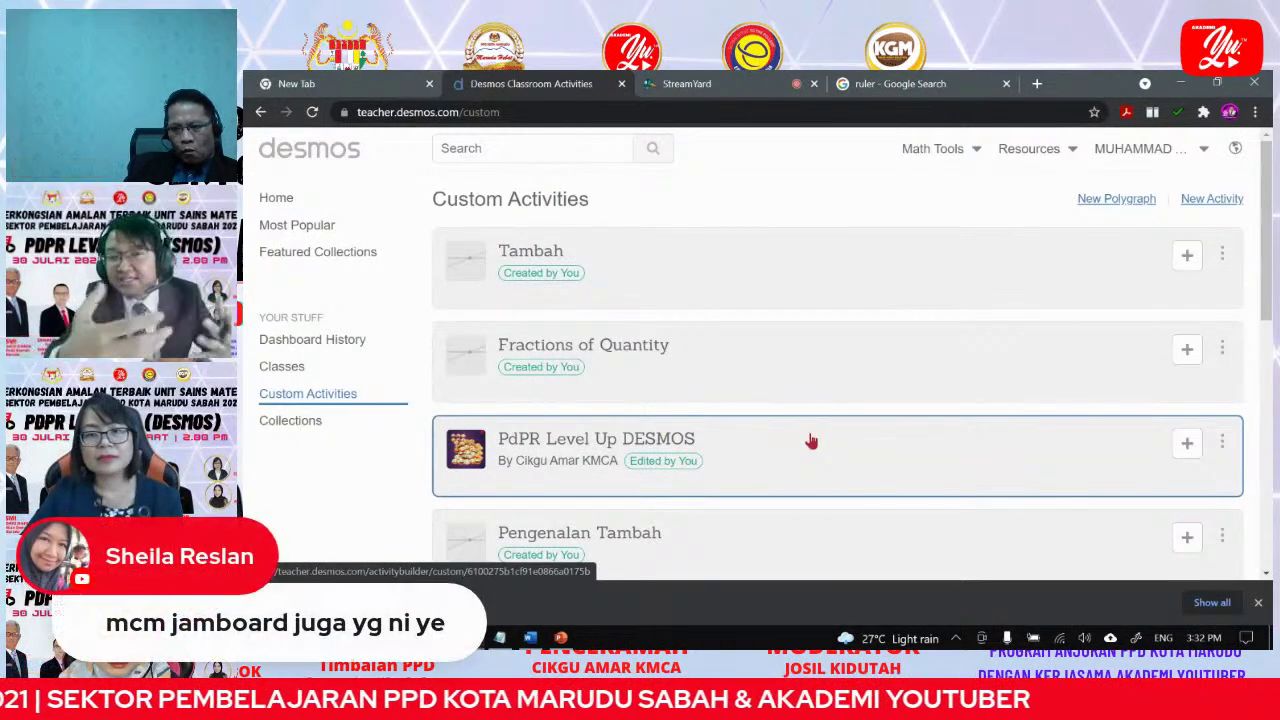
{"action": "left_click", "coordinate": [783, 441]}
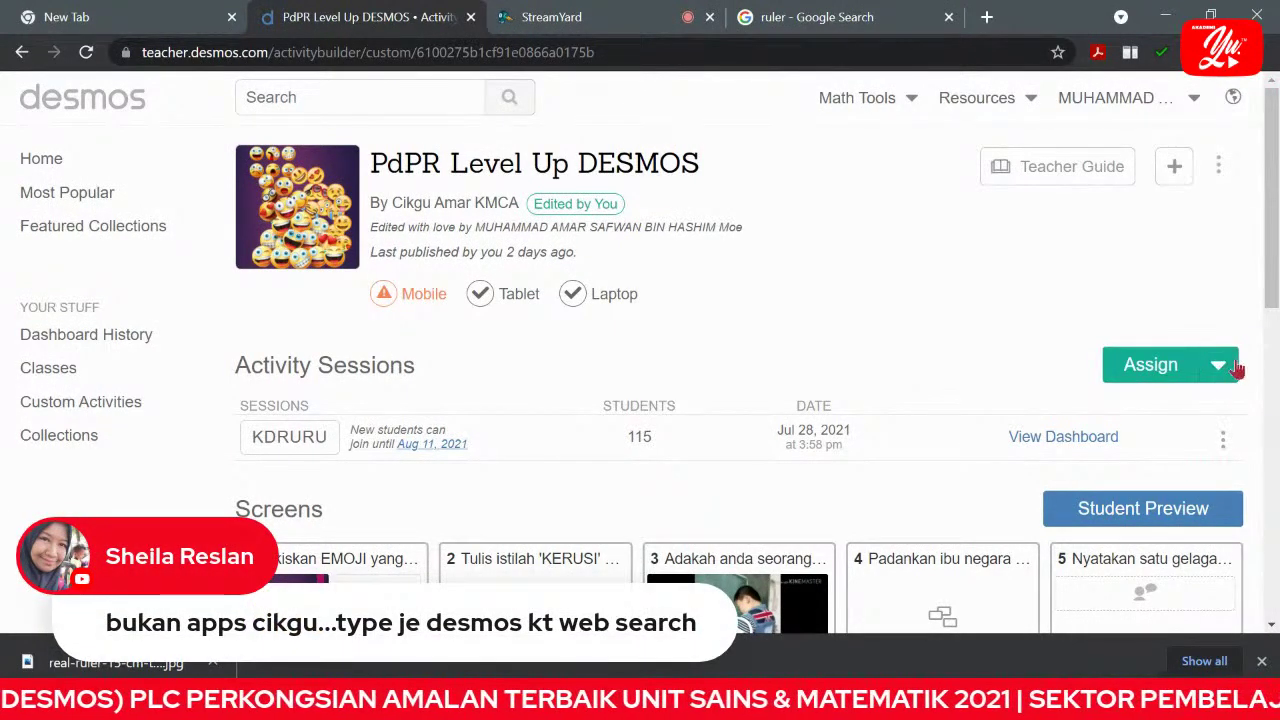
{"action": "left_click", "coordinate": [1218, 363]}
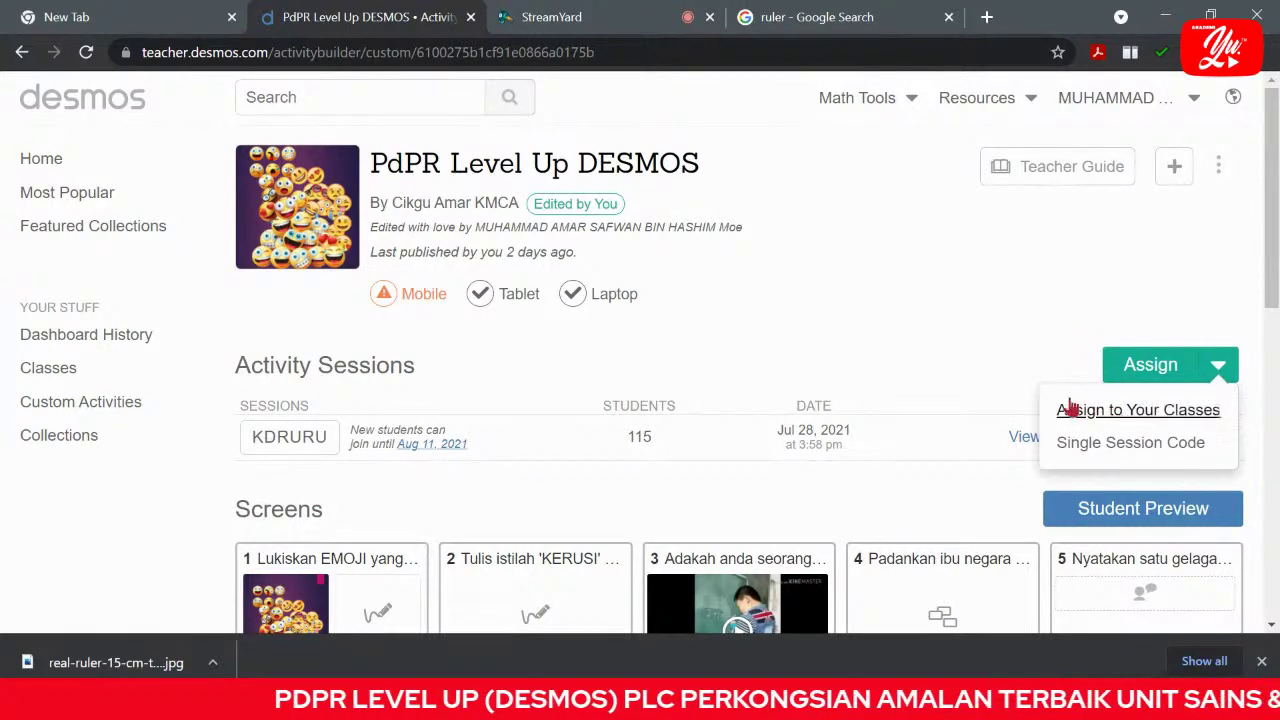
{"action": "left_click", "coordinate": [1130, 412]}
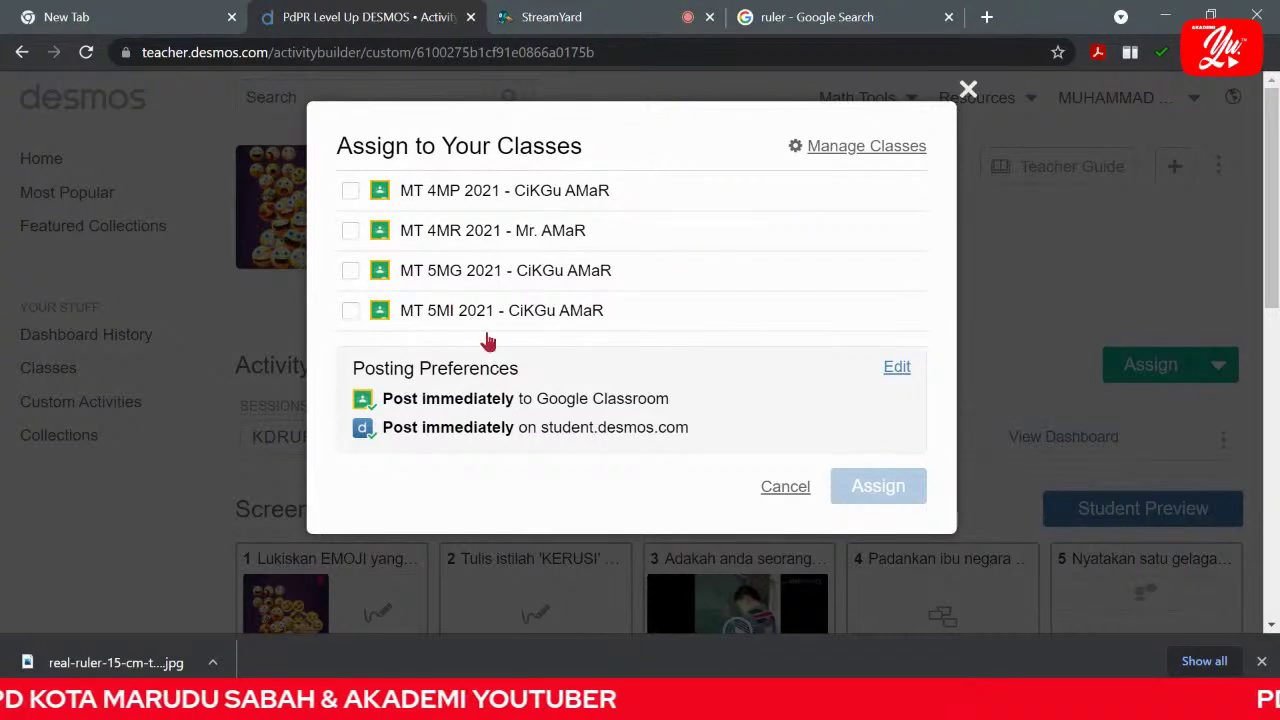
Go to class management, start adding a new class and view the classes that can be imported from Google Classroom.
{"action": "left_click", "coordinate": [873, 146]}
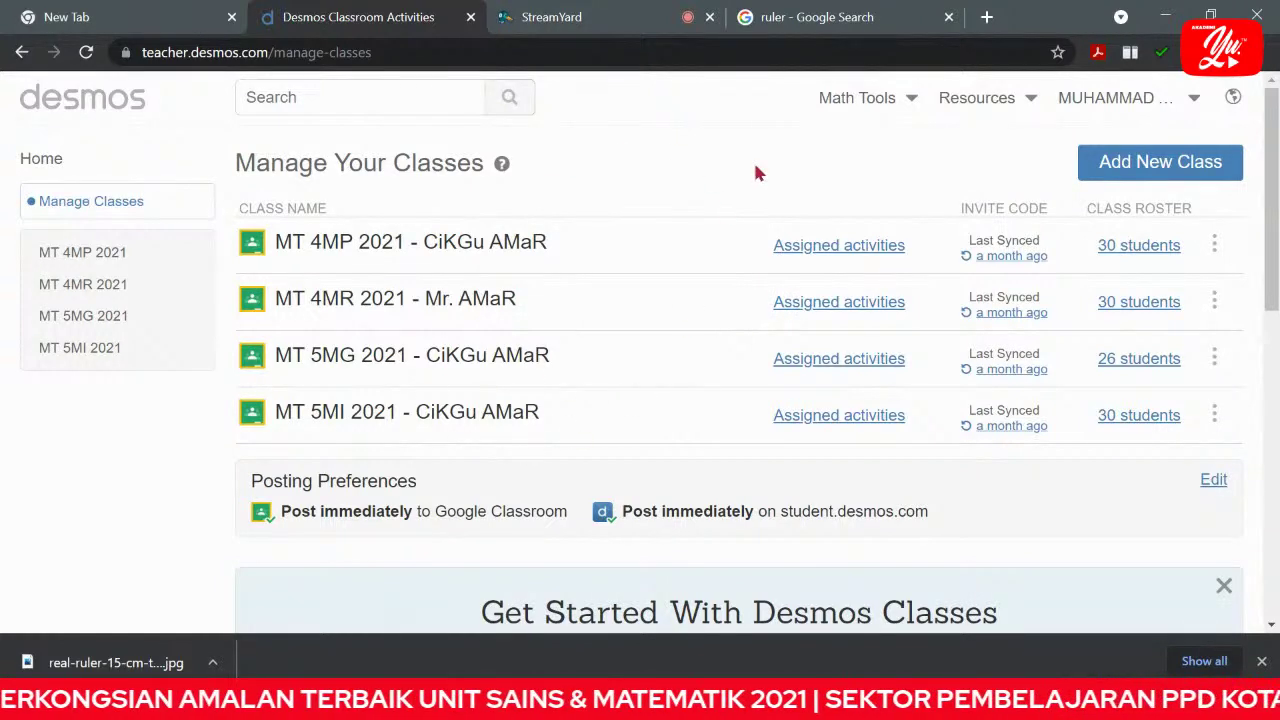
{"action": "left_click", "coordinate": [1094, 166]}
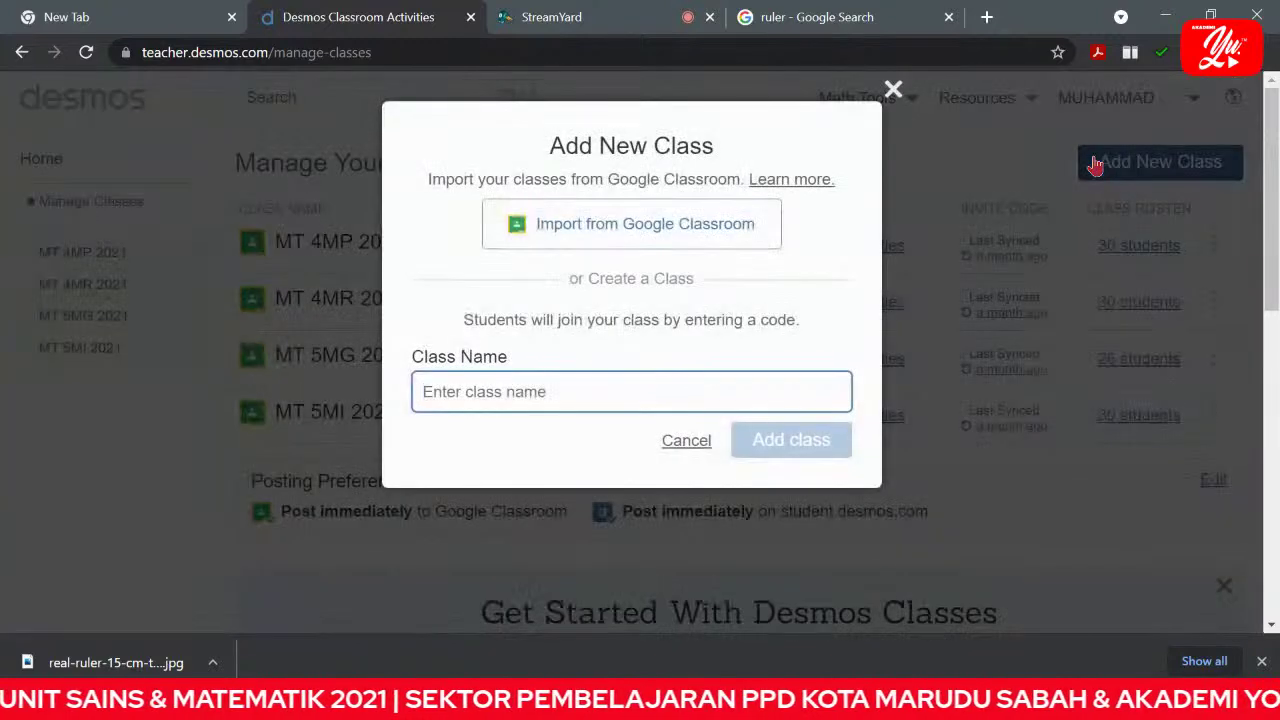
{"action": "left_click", "coordinate": [703, 222]}
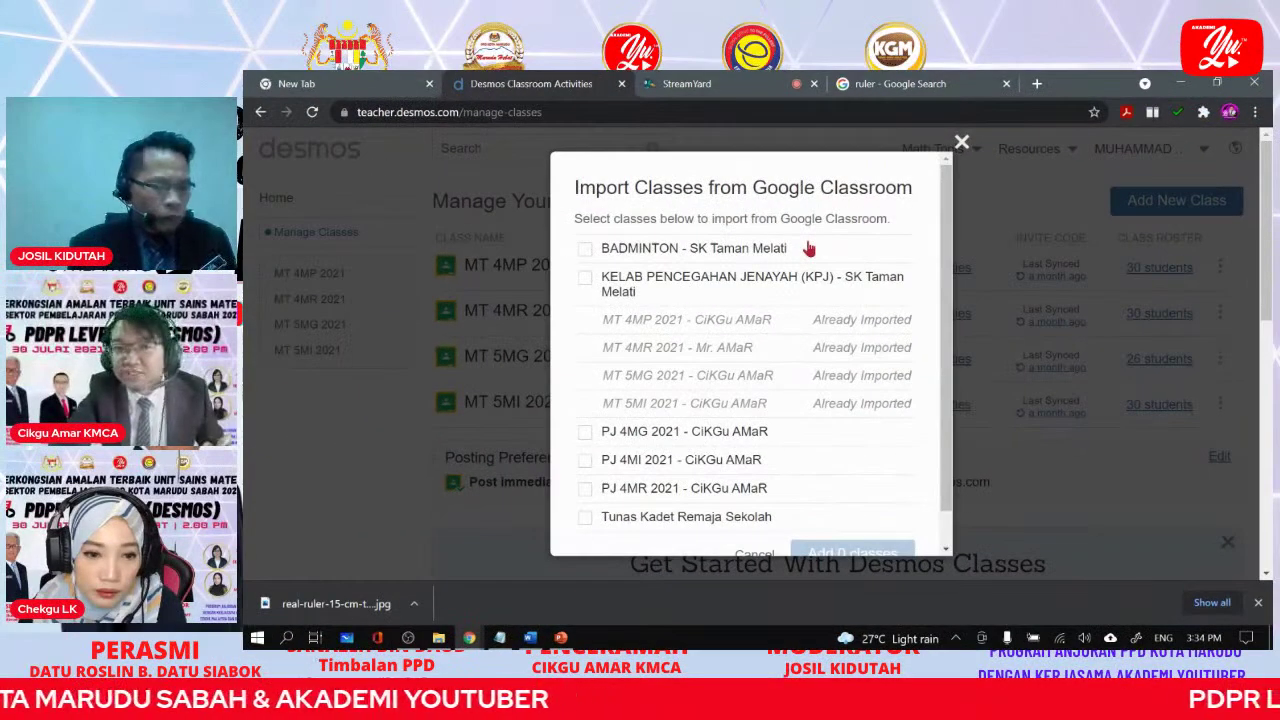
{"action": "scroll", "coordinate": [594, 380], "scroll_direction": "down", "scroll_amount": 1}
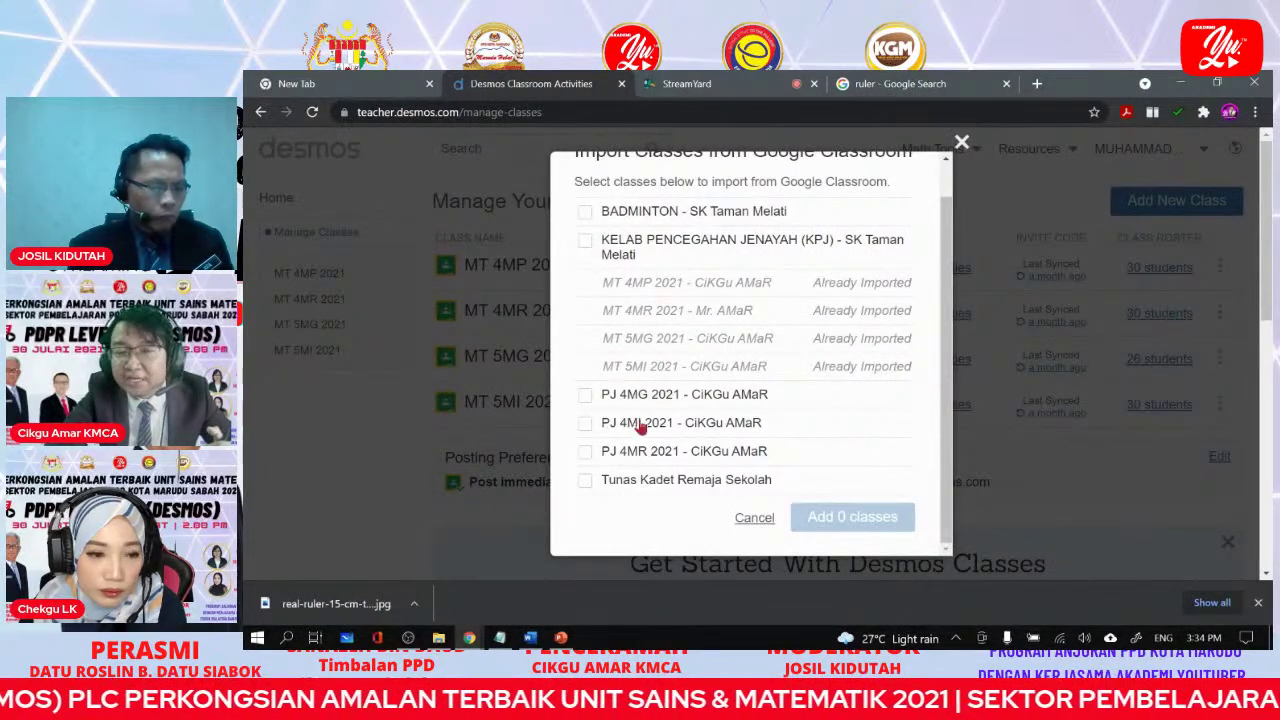
{"action": "left_click", "coordinate": [586, 394]}
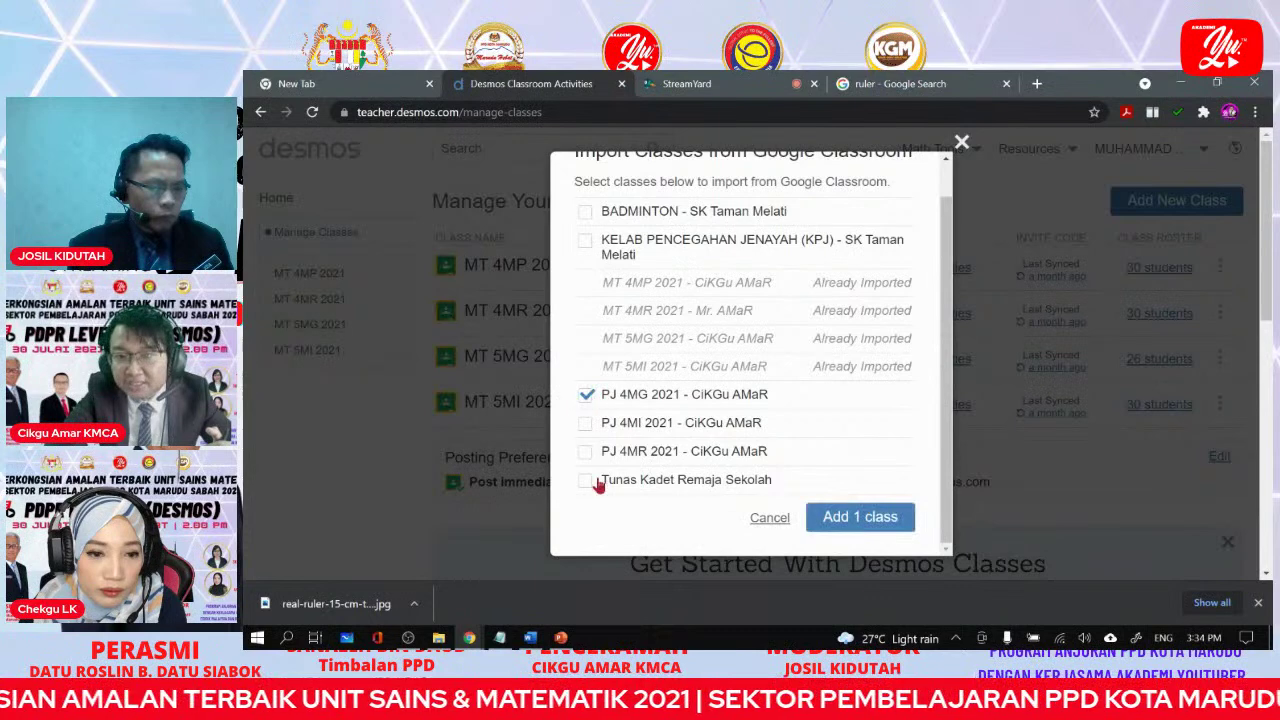
{"action": "left_click", "coordinate": [586, 423]}
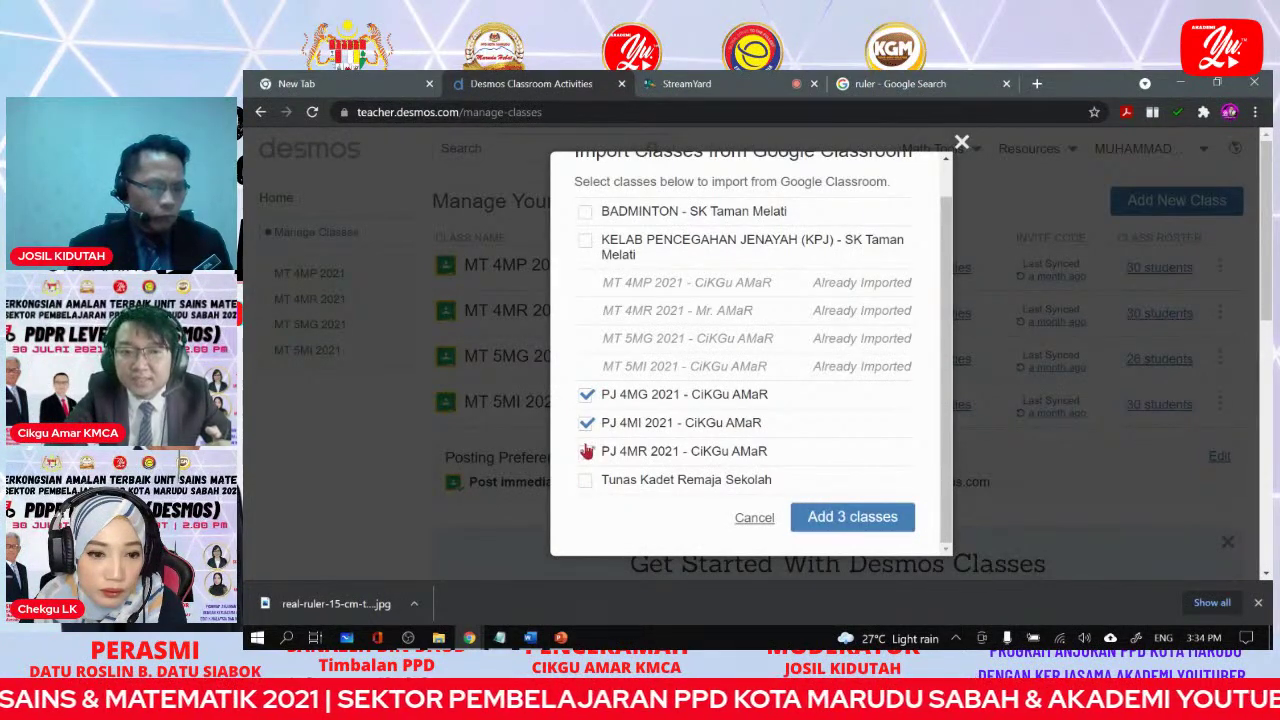
{"action": "left_click", "coordinate": [584, 212]}
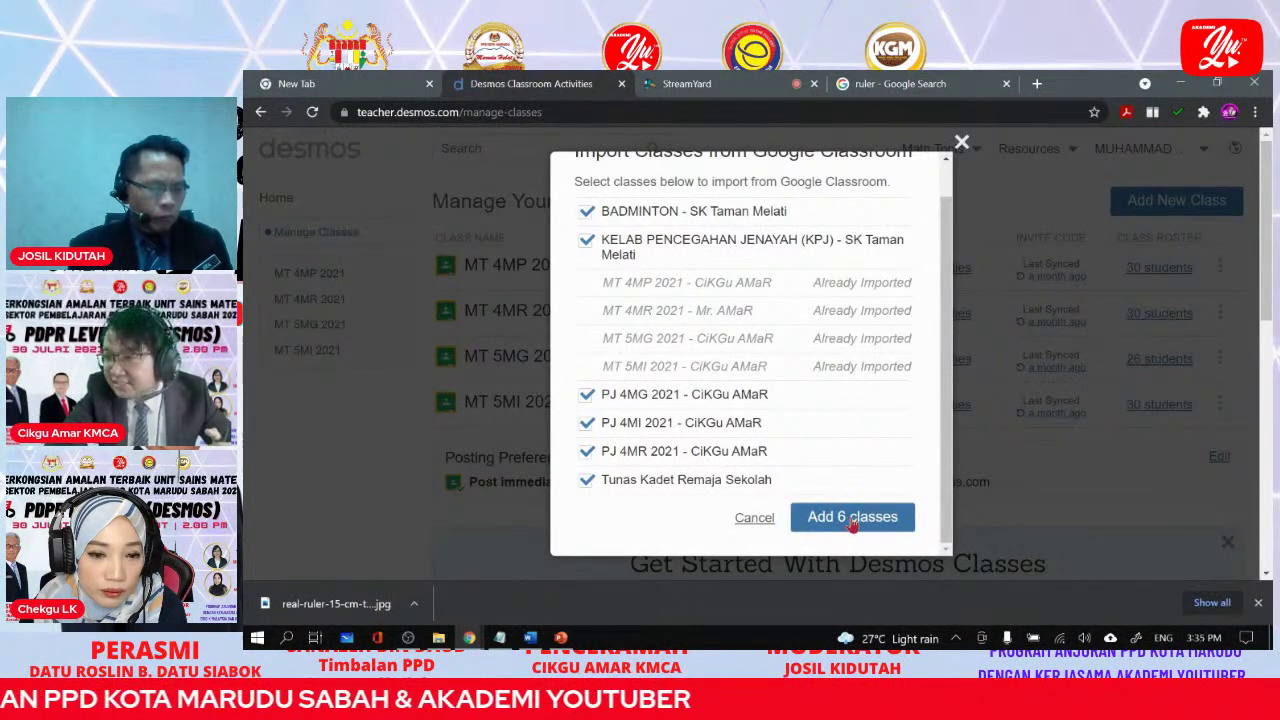
{"action": "left_click", "coordinate": [755, 518]}
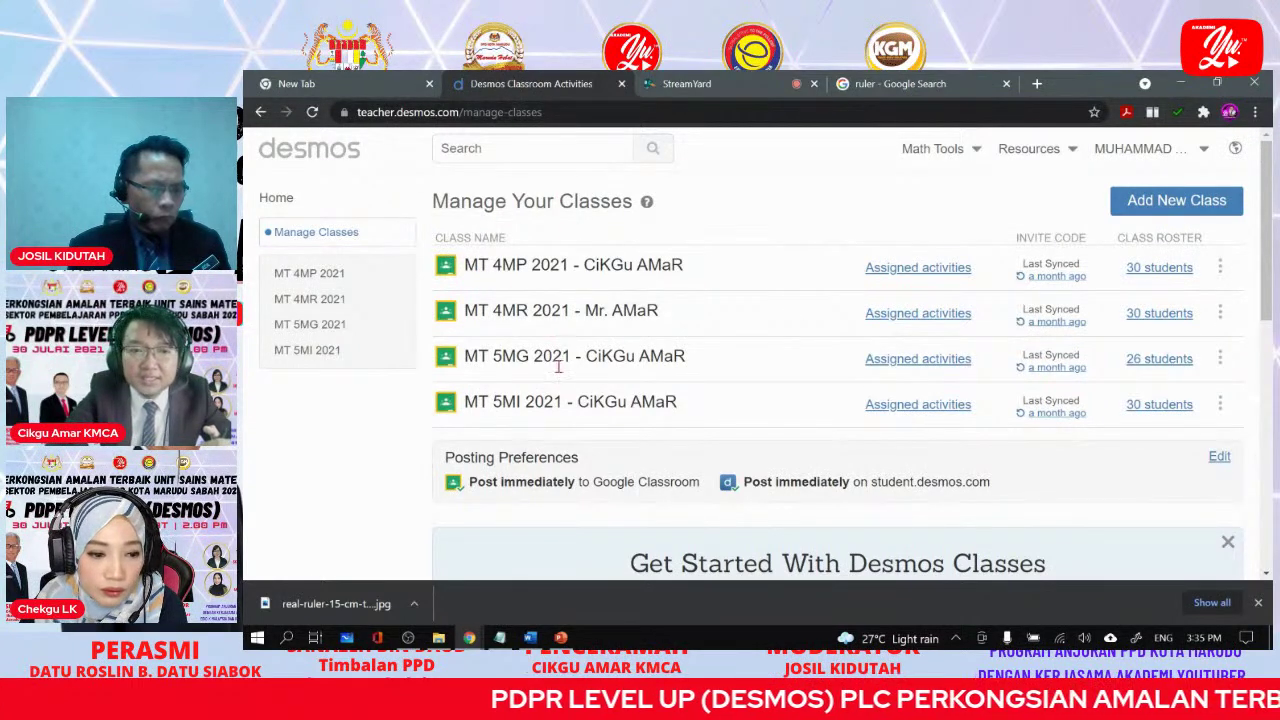
Open the "PdPR Level Up DESMOS" activity from the custom activities and assign it to the class MT 4MP 2021.
{"action": "left_click", "coordinate": [272, 197]}
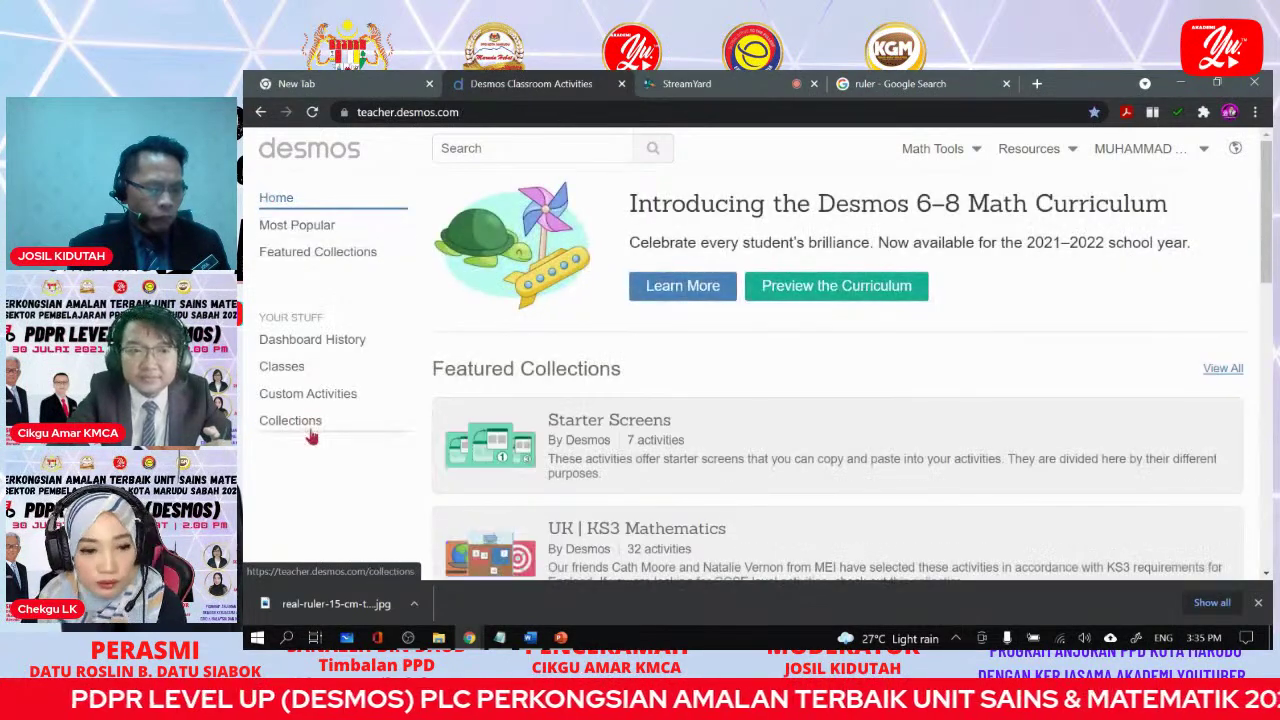
{"action": "left_click", "coordinate": [306, 396]}
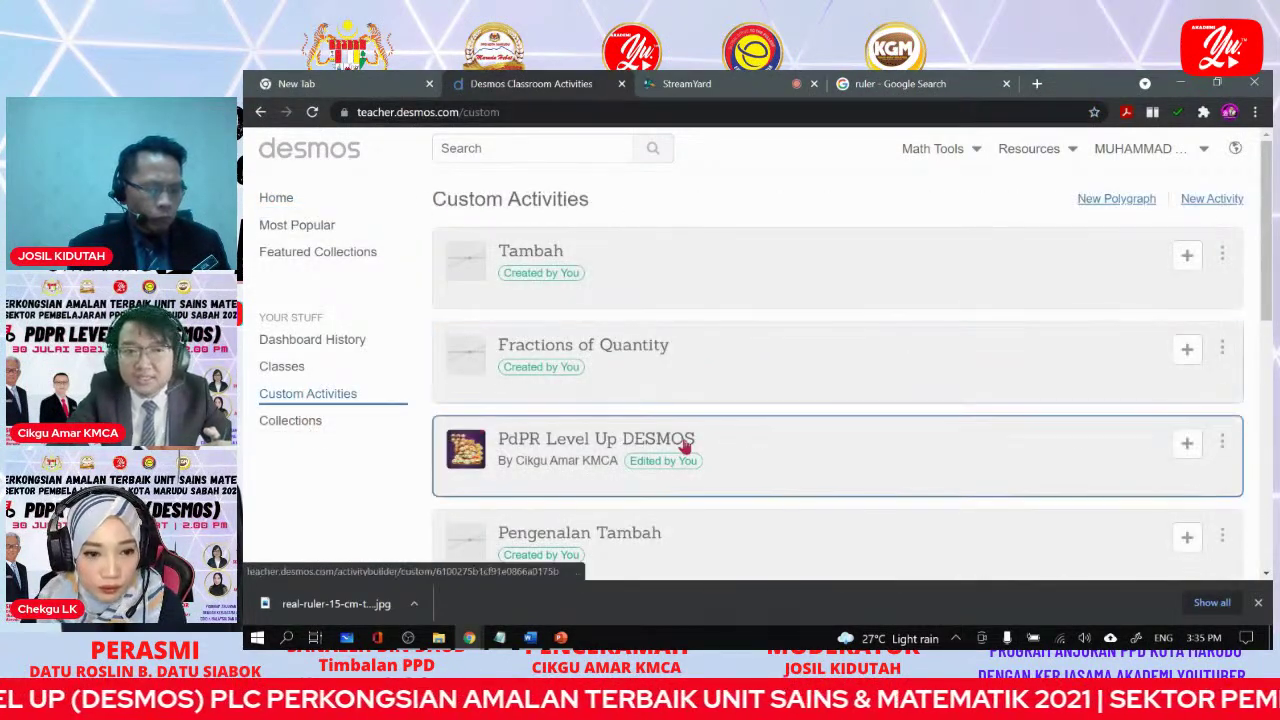
{"action": "left_click", "coordinate": [686, 447]}
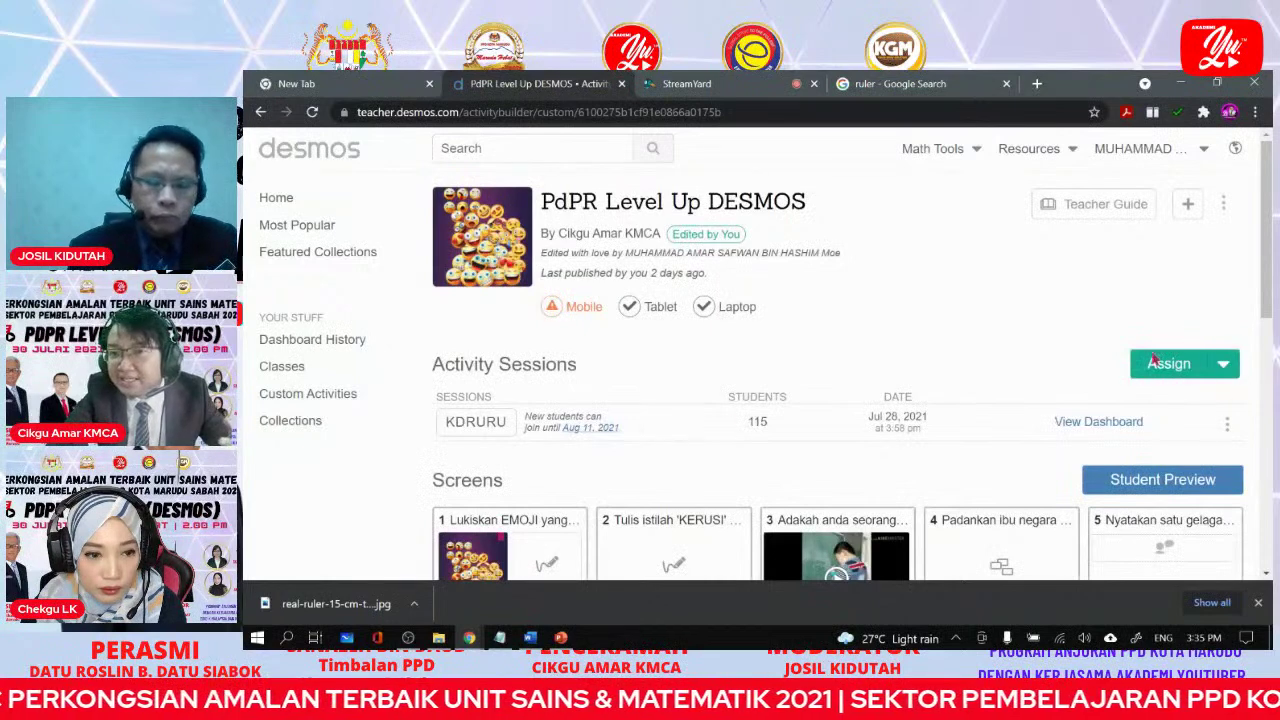
{"action": "left_click", "coordinate": [1224, 366]}
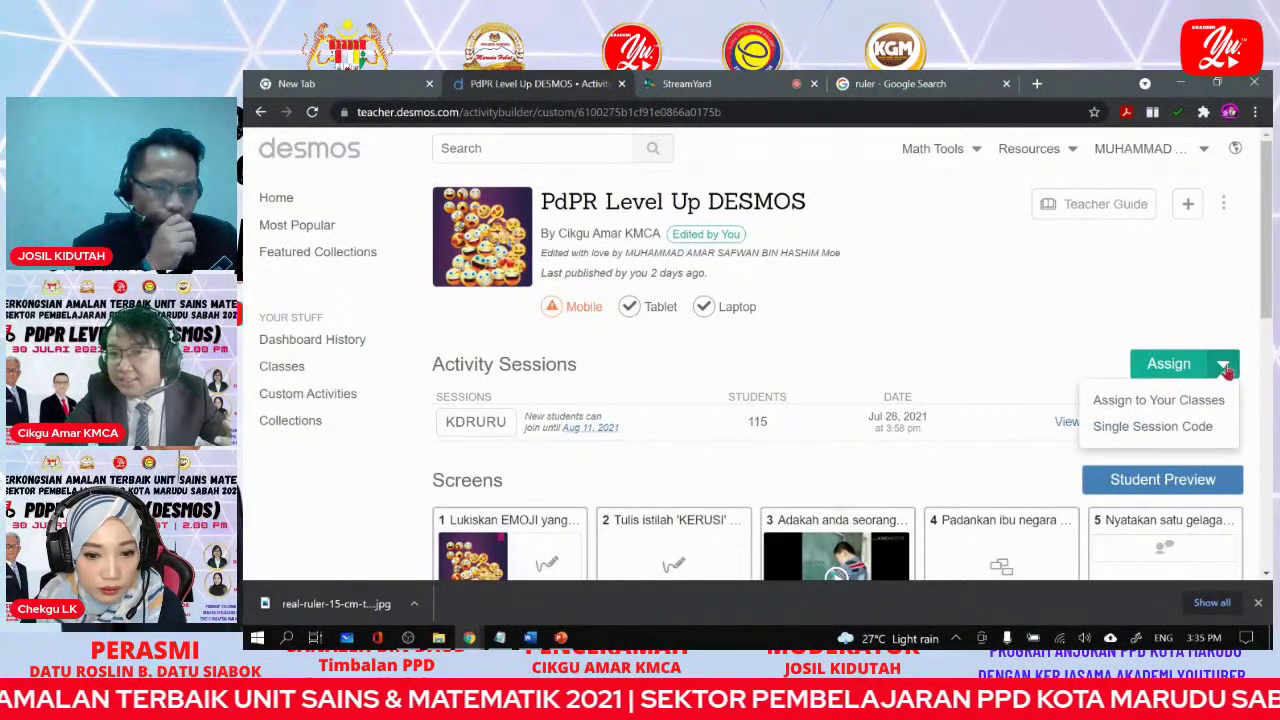
{"action": "left_click", "coordinate": [1140, 400]}
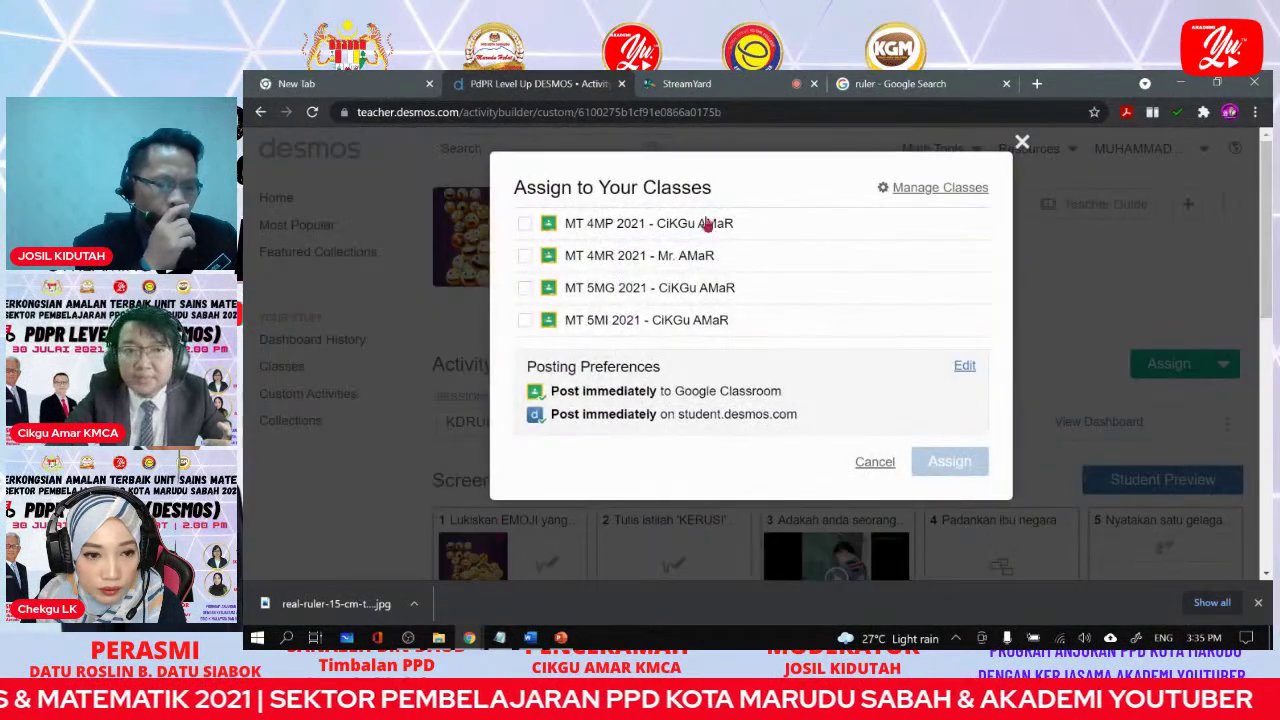
{"action": "left_click", "coordinate": [524, 223]}
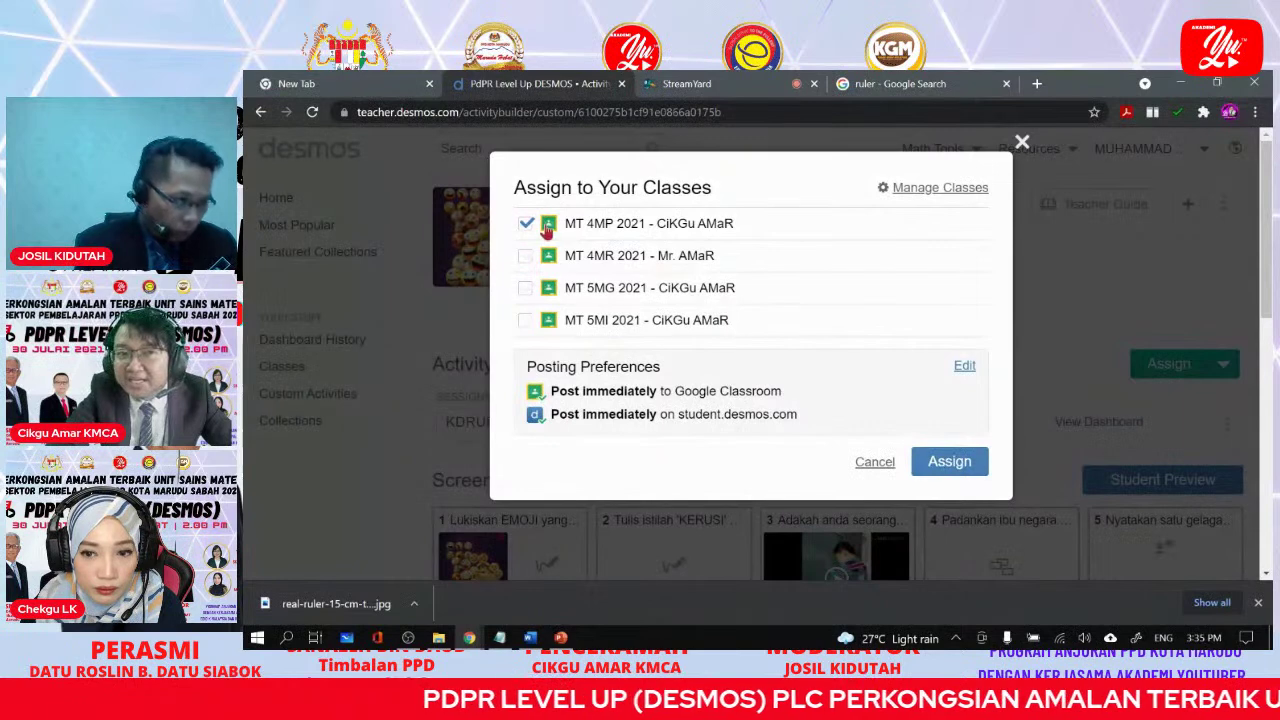
{"action": "left_click", "coordinate": [937, 471]}
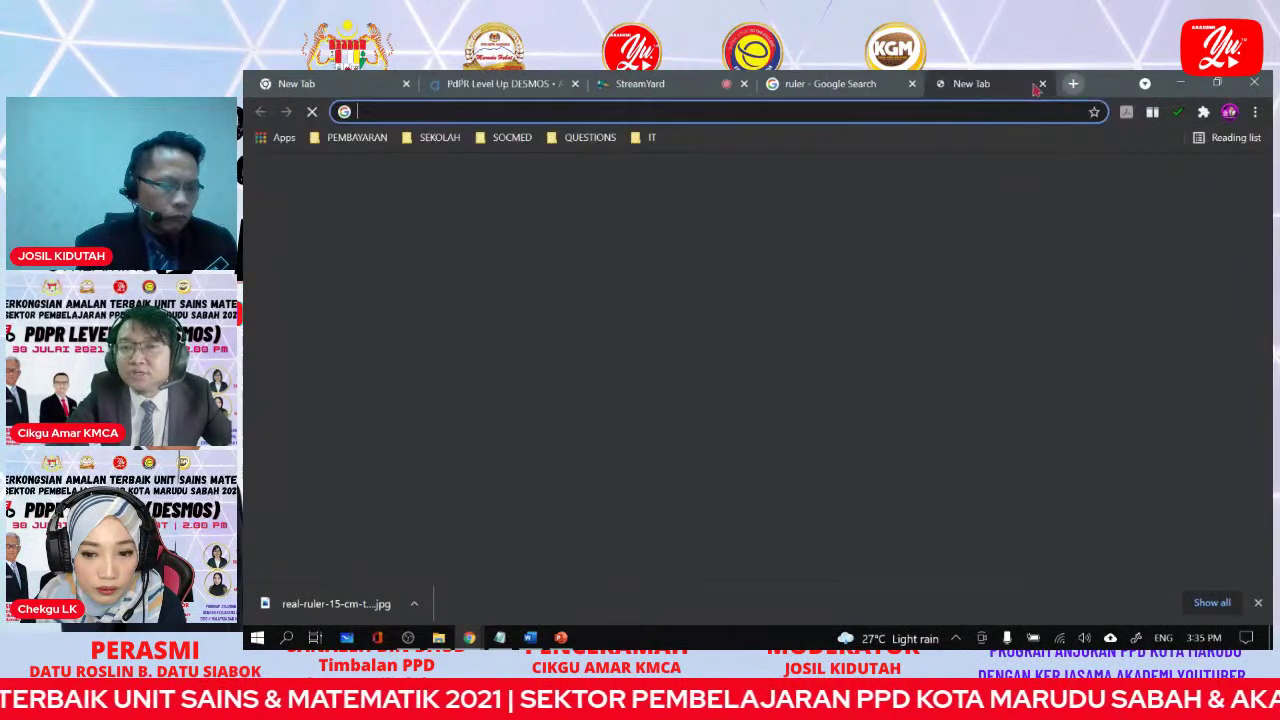
Open Google Classroom in a new browser tab, switch to the moe-dl.edu.my school account and close the previous account's Classroom tab.
{"action": "left_click", "coordinate": [1037, 83]}
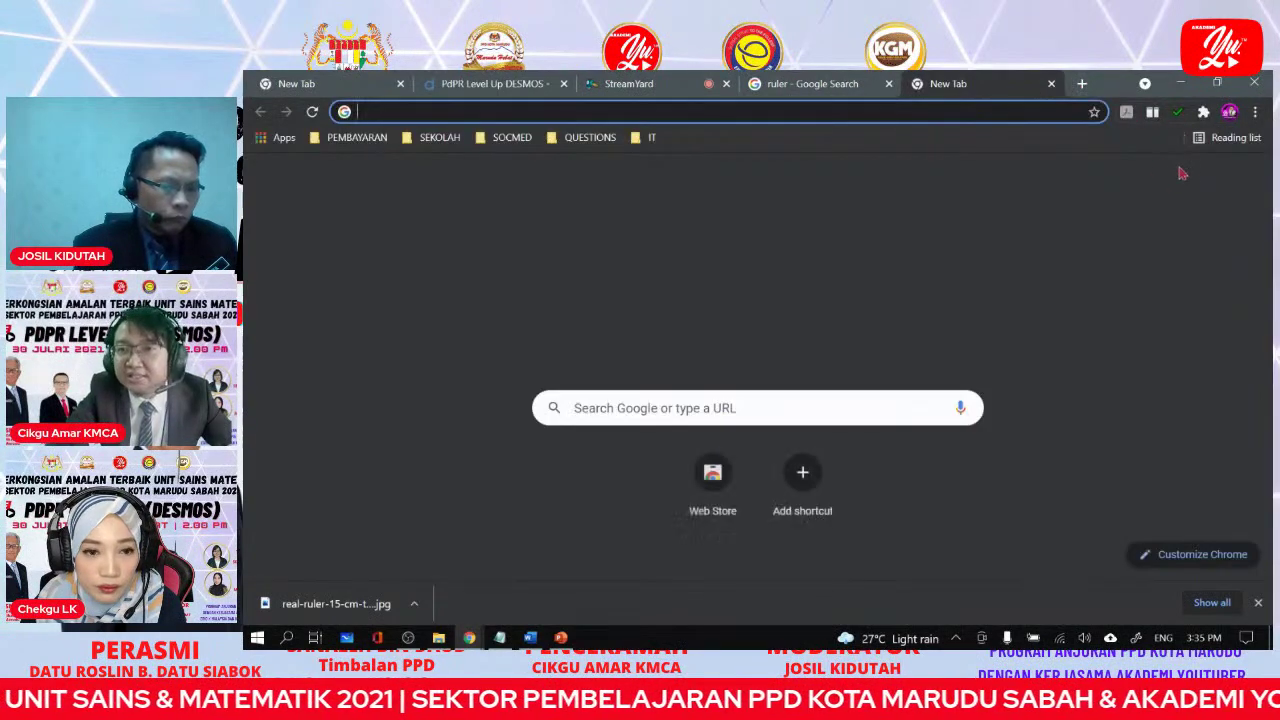
{"action": "left_click", "coordinate": [1207, 179]}
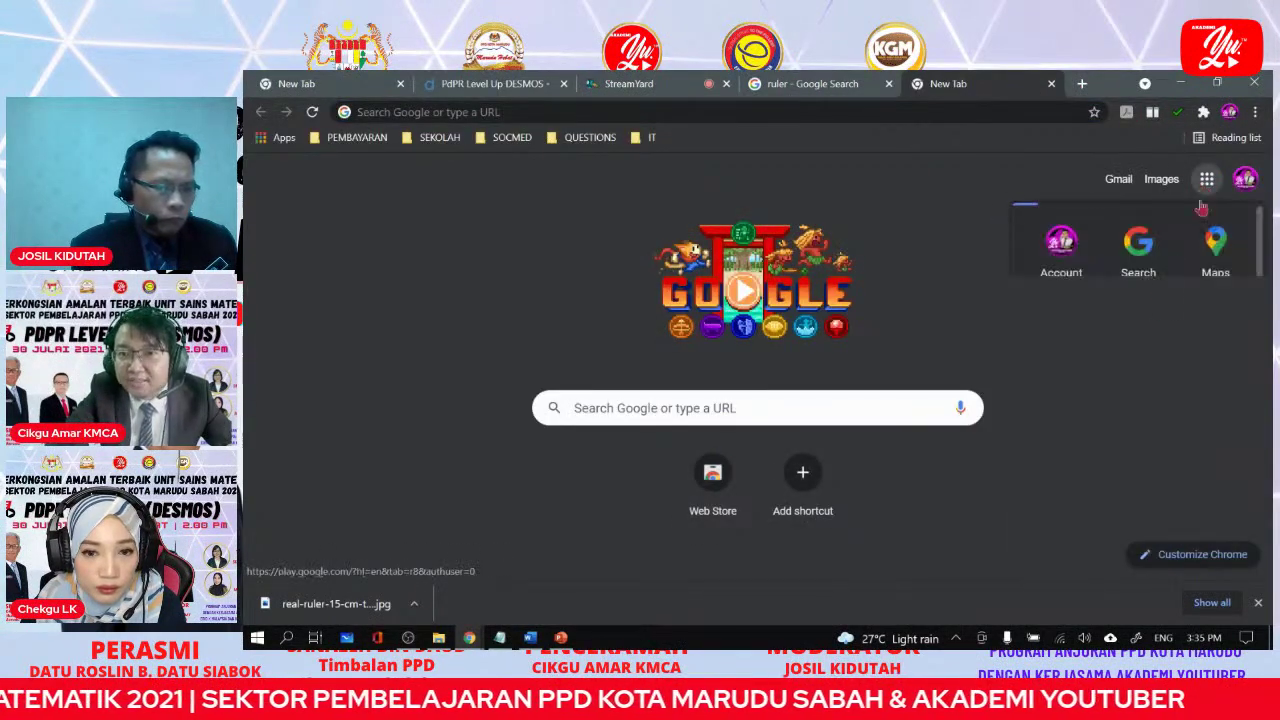
{"action": "scroll", "coordinate": [1154, 377], "scroll_direction": "down", "scroll_amount": 3}
{"action": "scroll", "coordinate": [1154, 377], "scroll_direction": "down", "scroll_amount": 4}
{"action": "left_click", "coordinate": [1131, 367]}
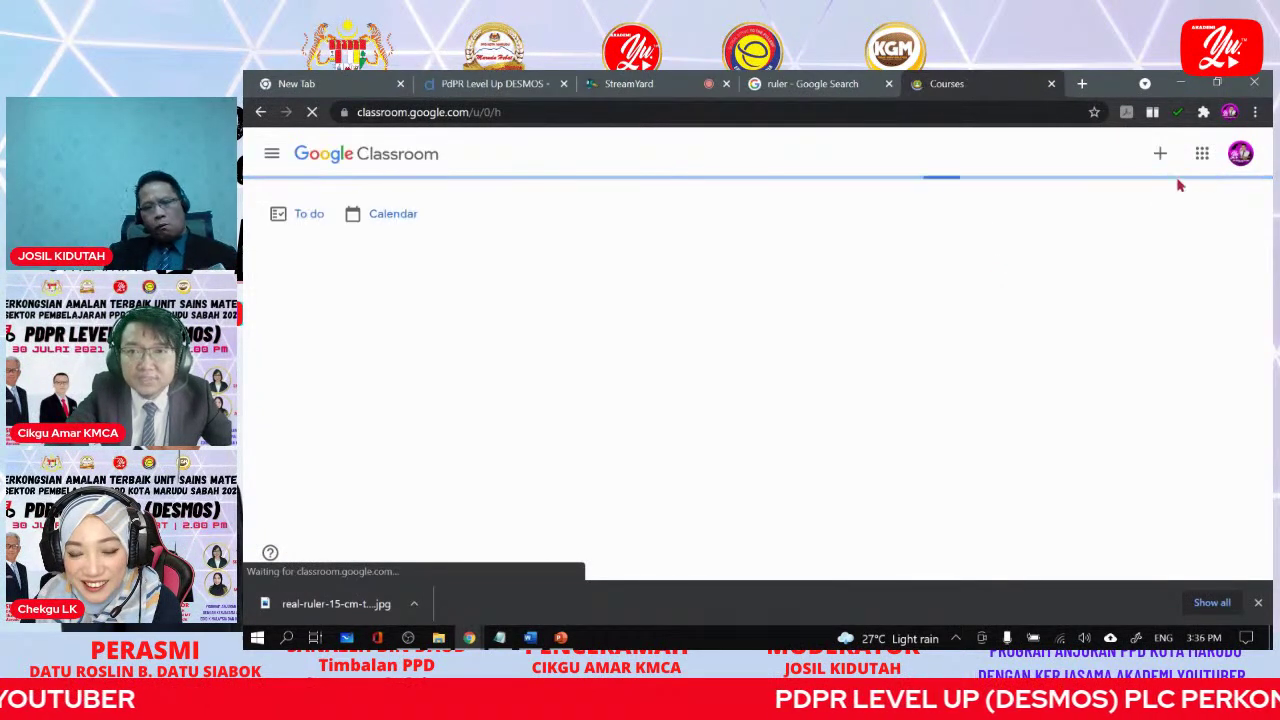
{"action": "left_click", "coordinate": [1240, 153]}
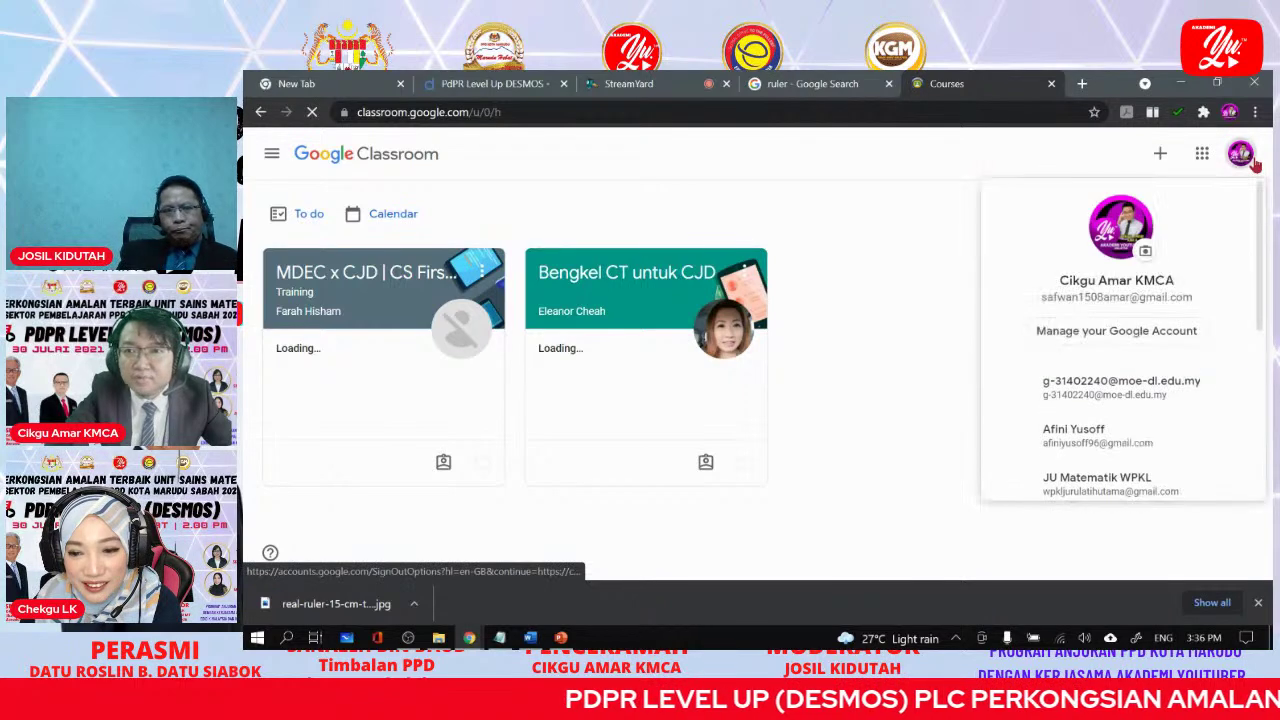
{"action": "left_click", "coordinate": [1088, 397]}
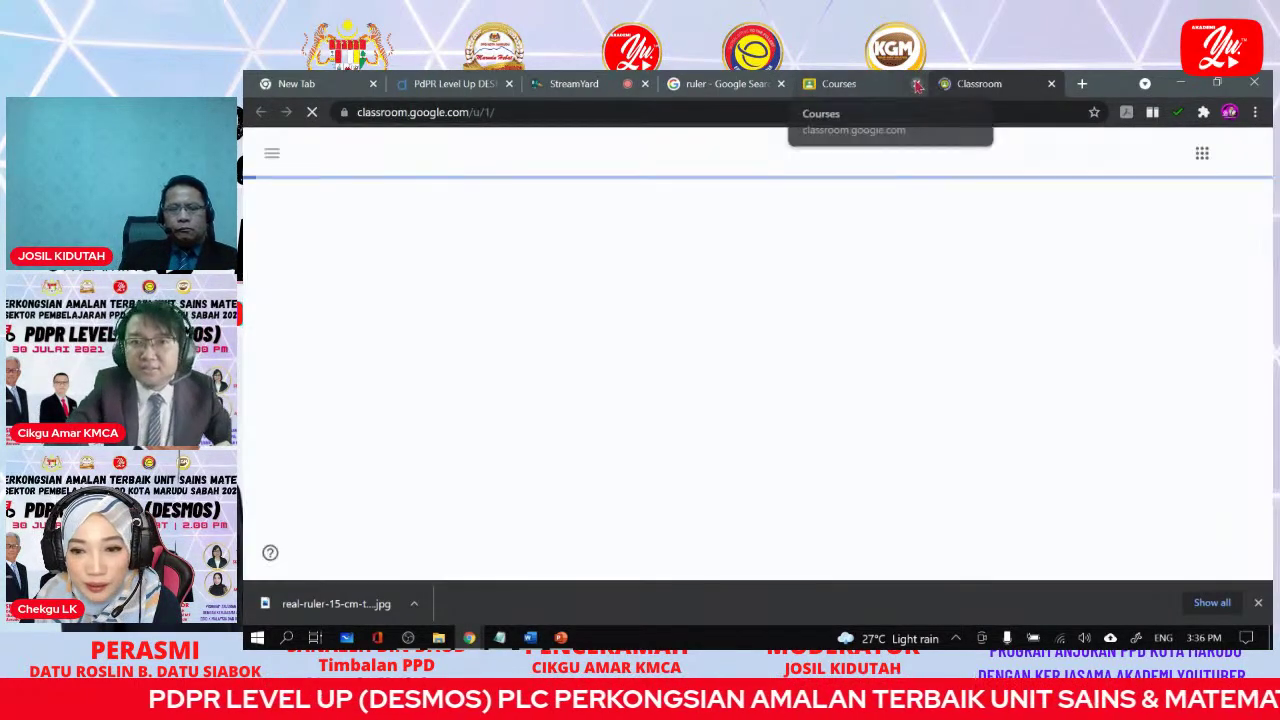
{"action": "left_click", "coordinate": [918, 84]}
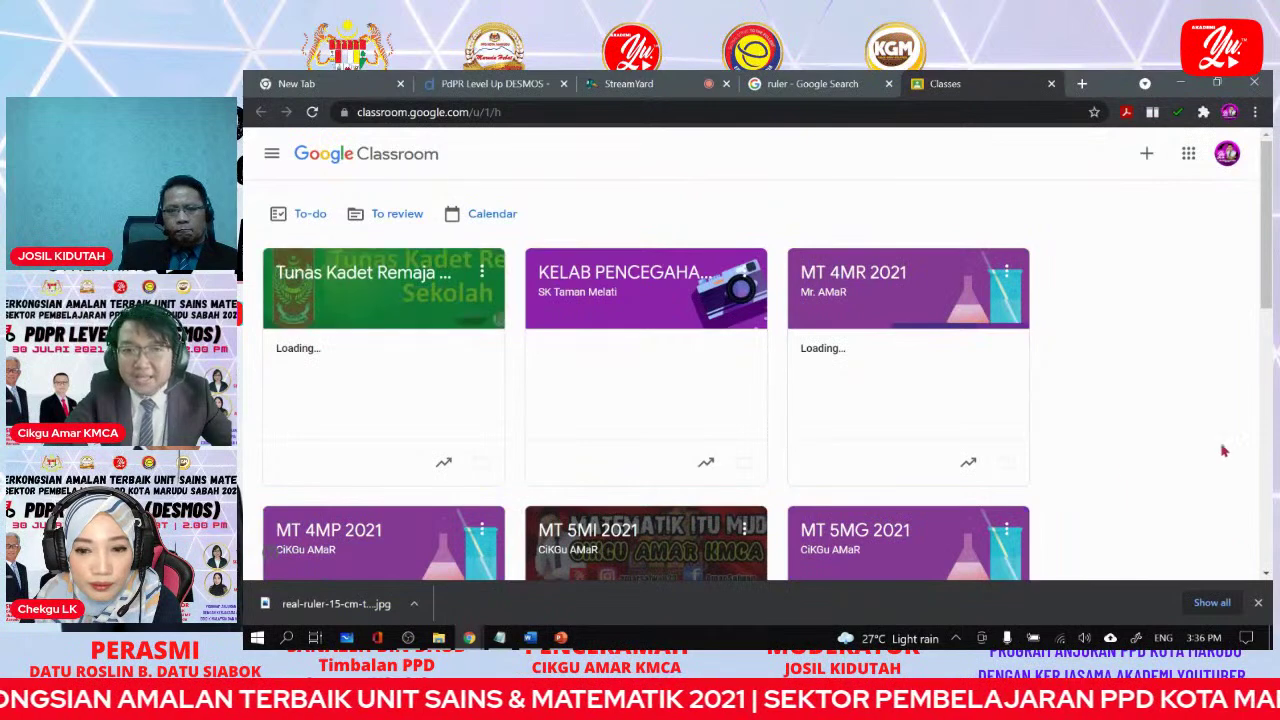
Open the MT 4MP 2021 class and view the "PdPR Level Up DESMOS" assignment posted via Desmos in its stream.
{"action": "scroll", "coordinate": [295, 498], "scroll_direction": "down", "scroll_amount": 1}
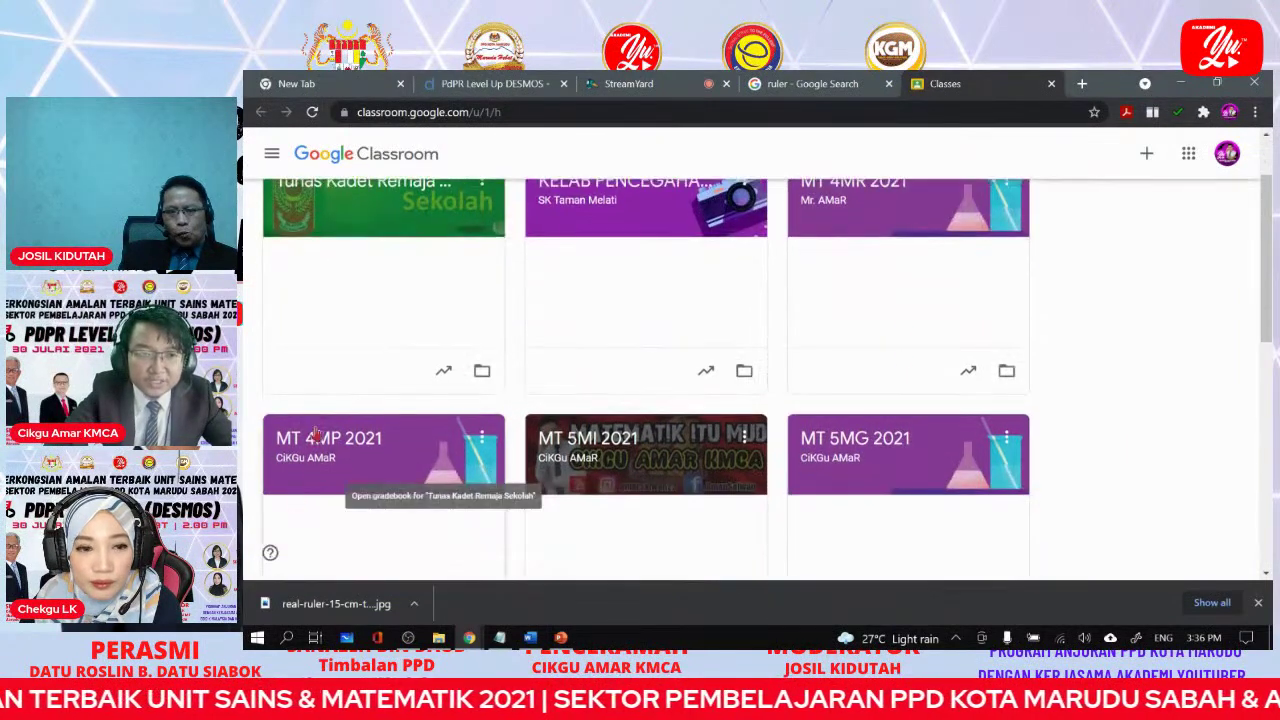
{"action": "left_click", "coordinate": [315, 440]}
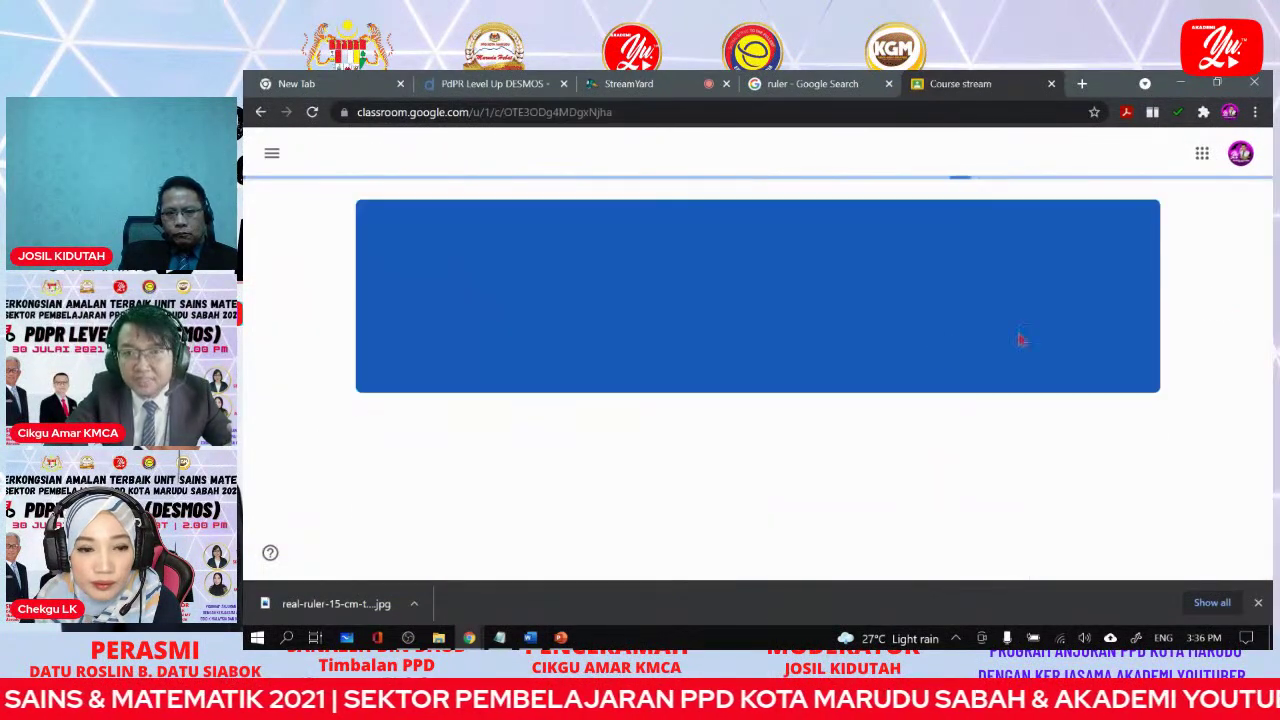
{"action": "scroll", "coordinate": [1232, 338], "scroll_direction": "down", "scroll_amount": 2}
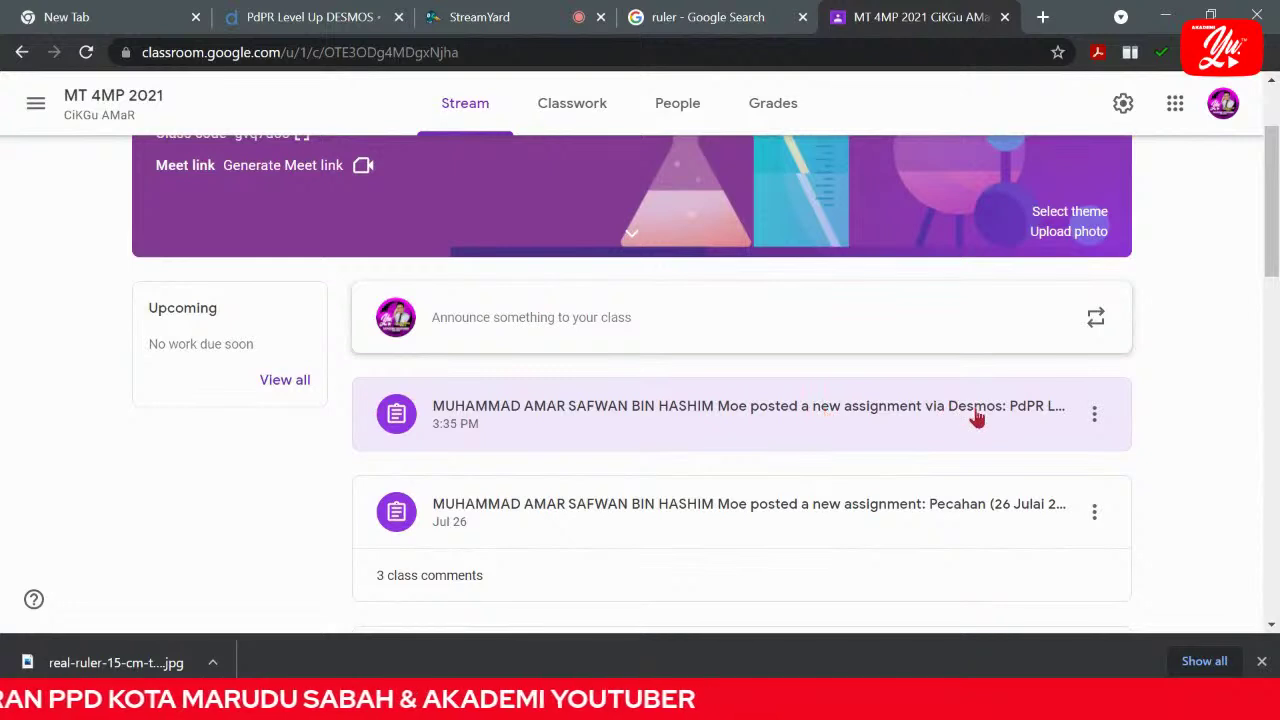
{"action": "left_click", "coordinate": [866, 410]}
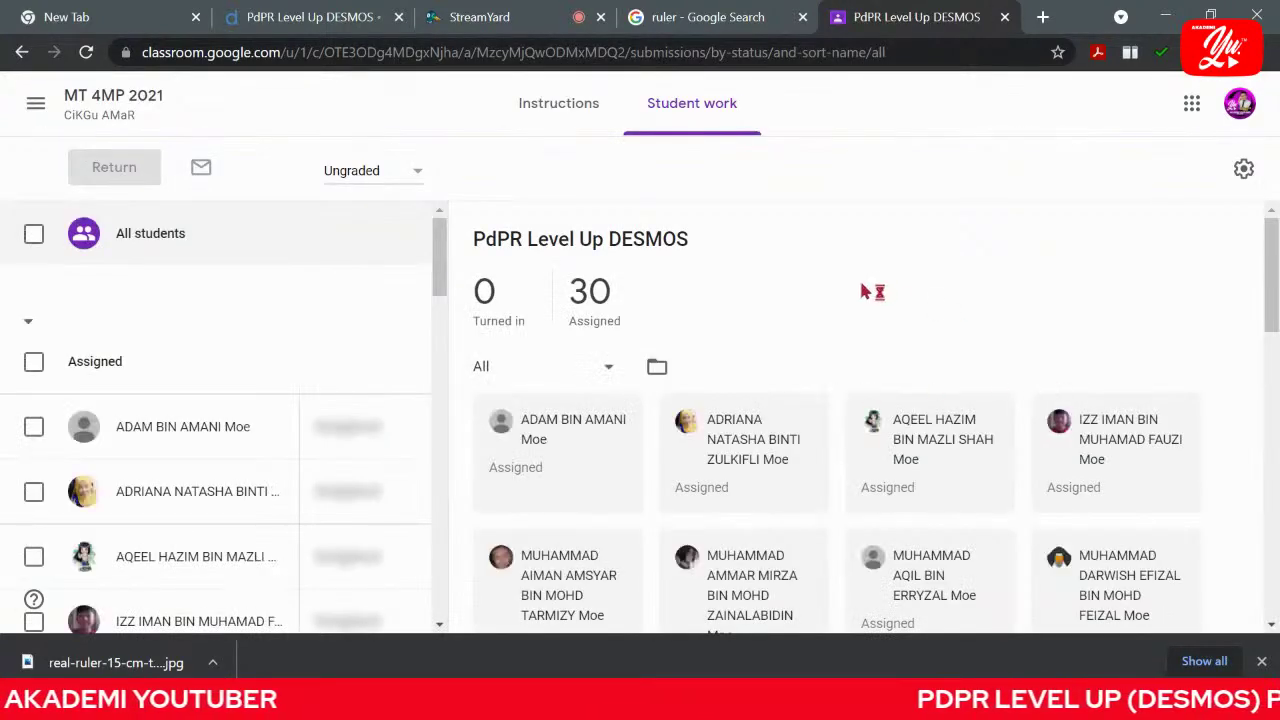
Look through the student work of the assignment and open the first student's submission and grade entry.
{"action": "scroll", "coordinate": [1230, 360], "scroll_direction": "down", "scroll_amount": 2}
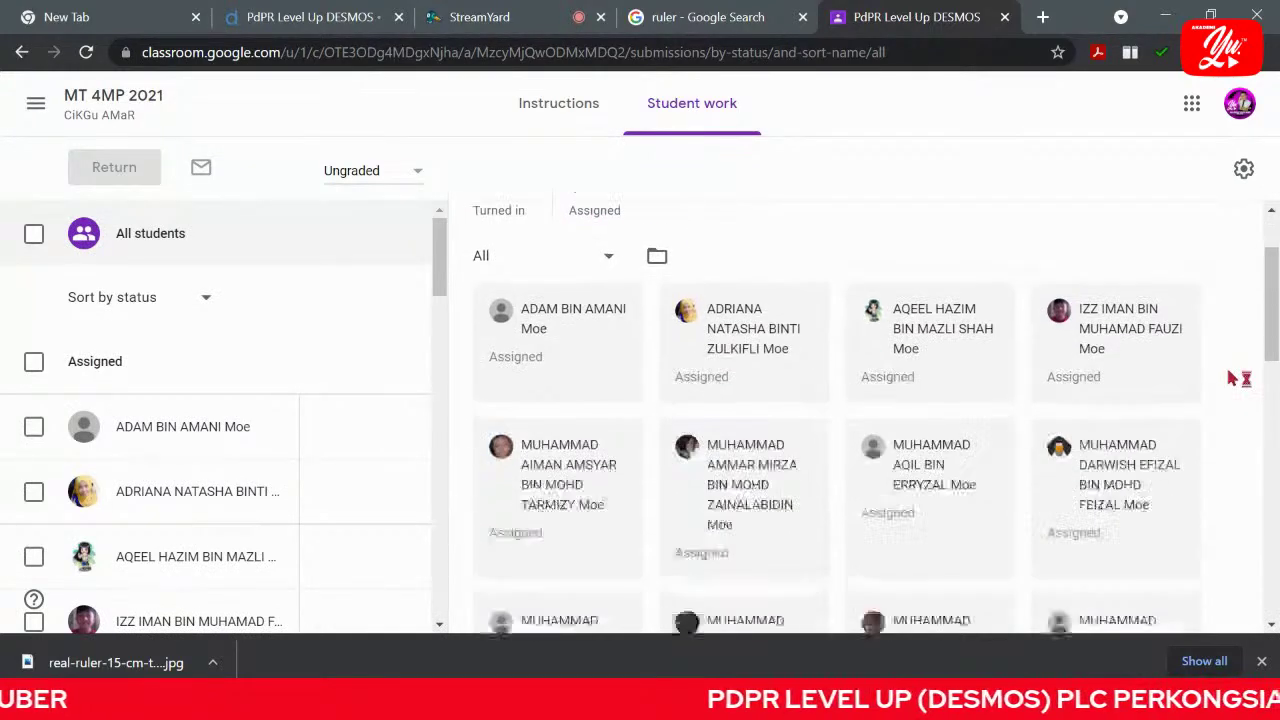
{"action": "scroll", "coordinate": [1232, 377], "scroll_direction": "down", "scroll_amount": 1}
{"action": "scroll", "coordinate": [1232, 377], "scroll_direction": "up", "scroll_amount": 3}
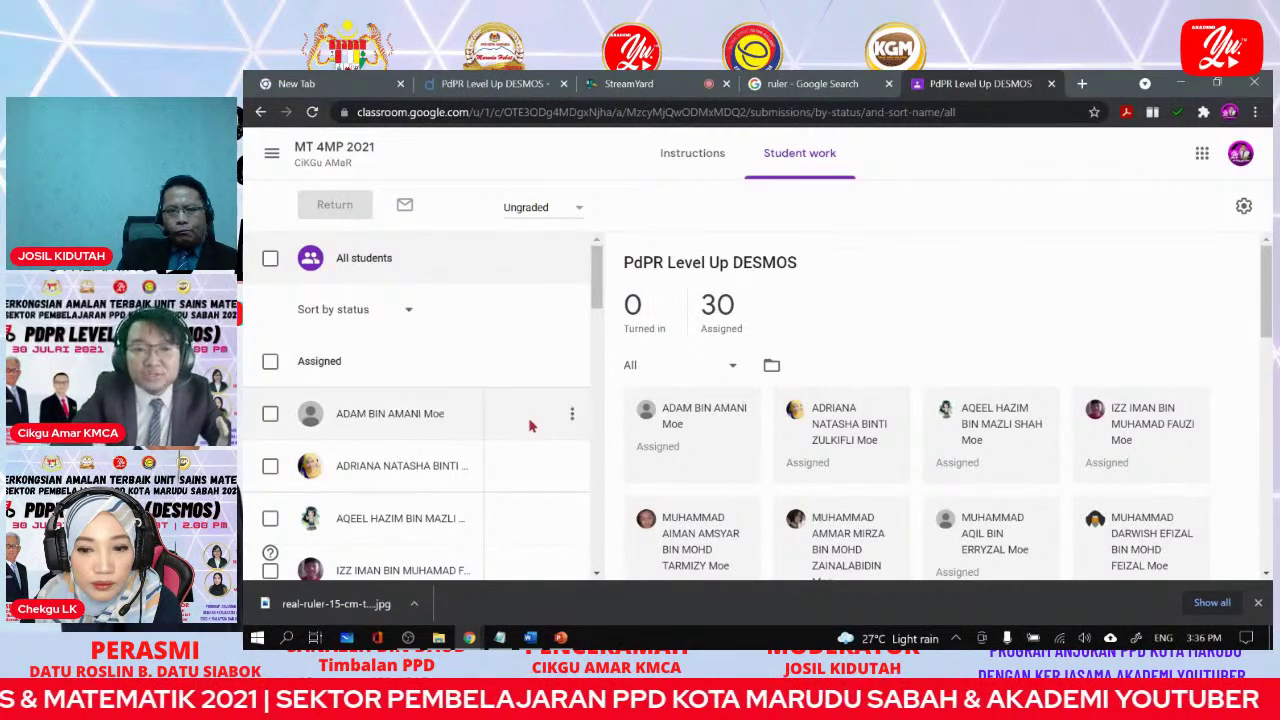
{"action": "scroll", "coordinate": [528, 425], "scroll_direction": "down", "scroll_amount": 2}
{"action": "left_click", "coordinate": [525, 320]}
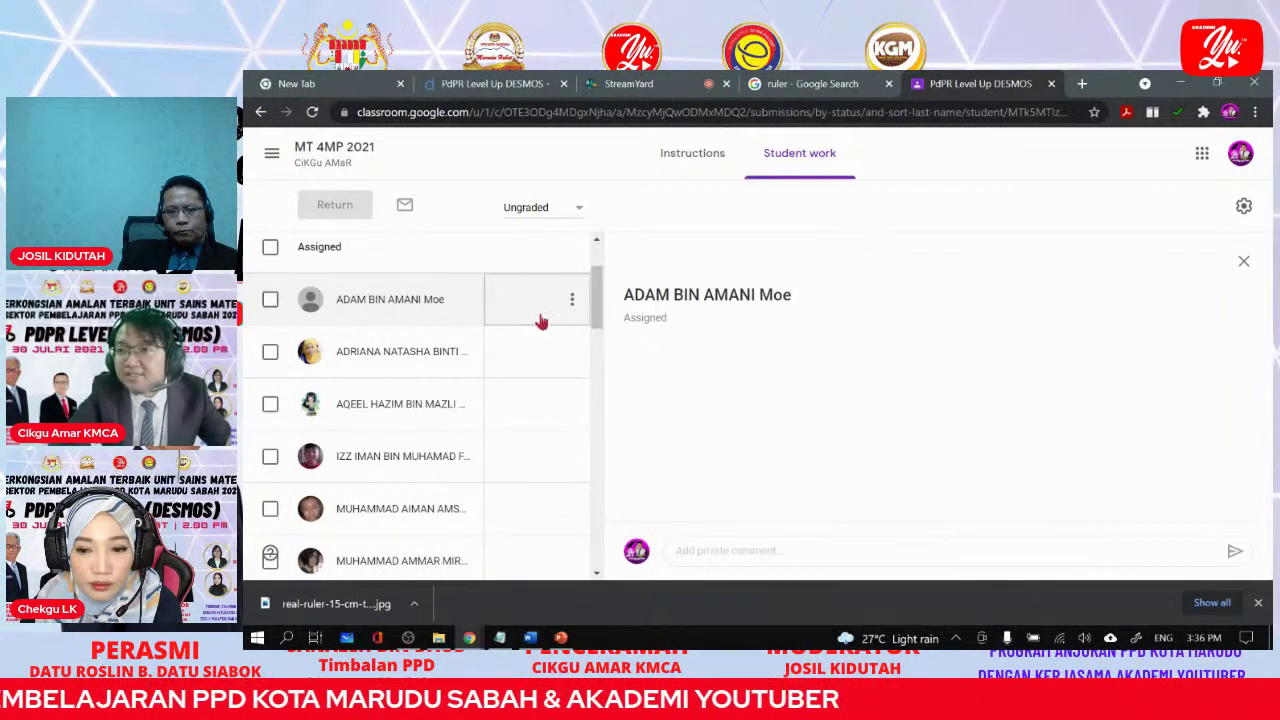
{"action": "left_click", "coordinate": [571, 304]}
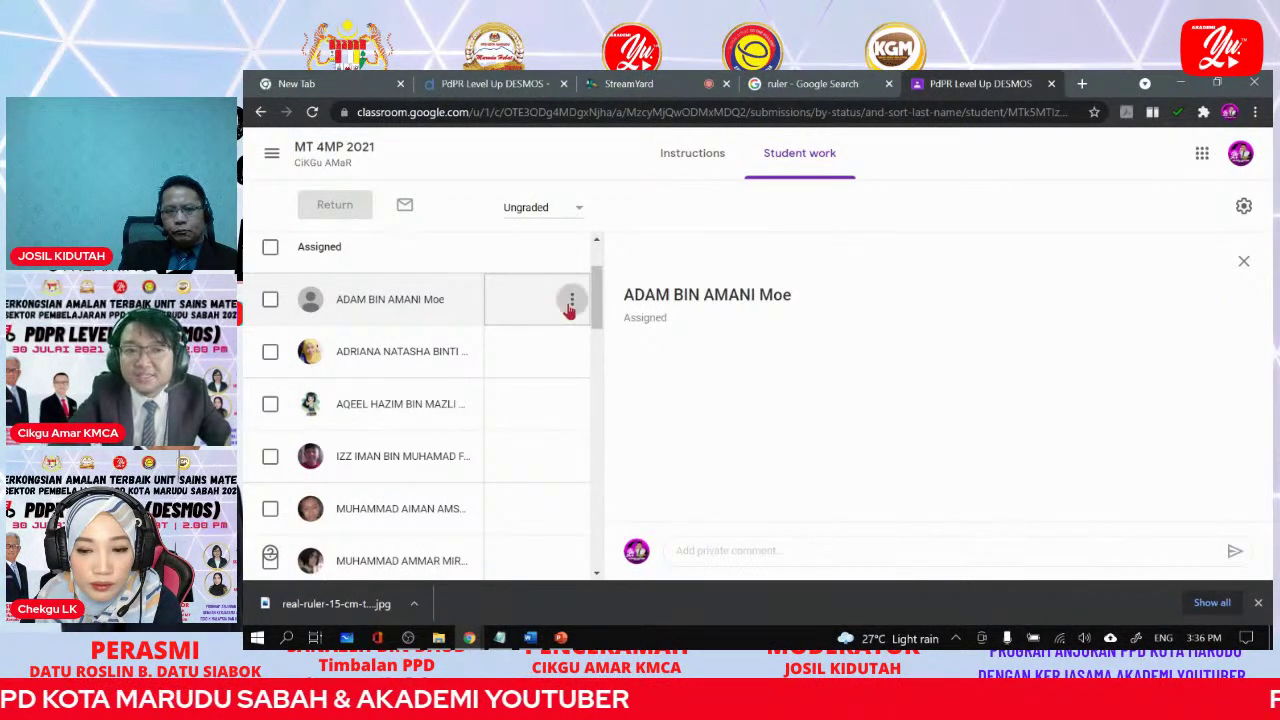
{"action": "left_click", "coordinate": [835, 341]}
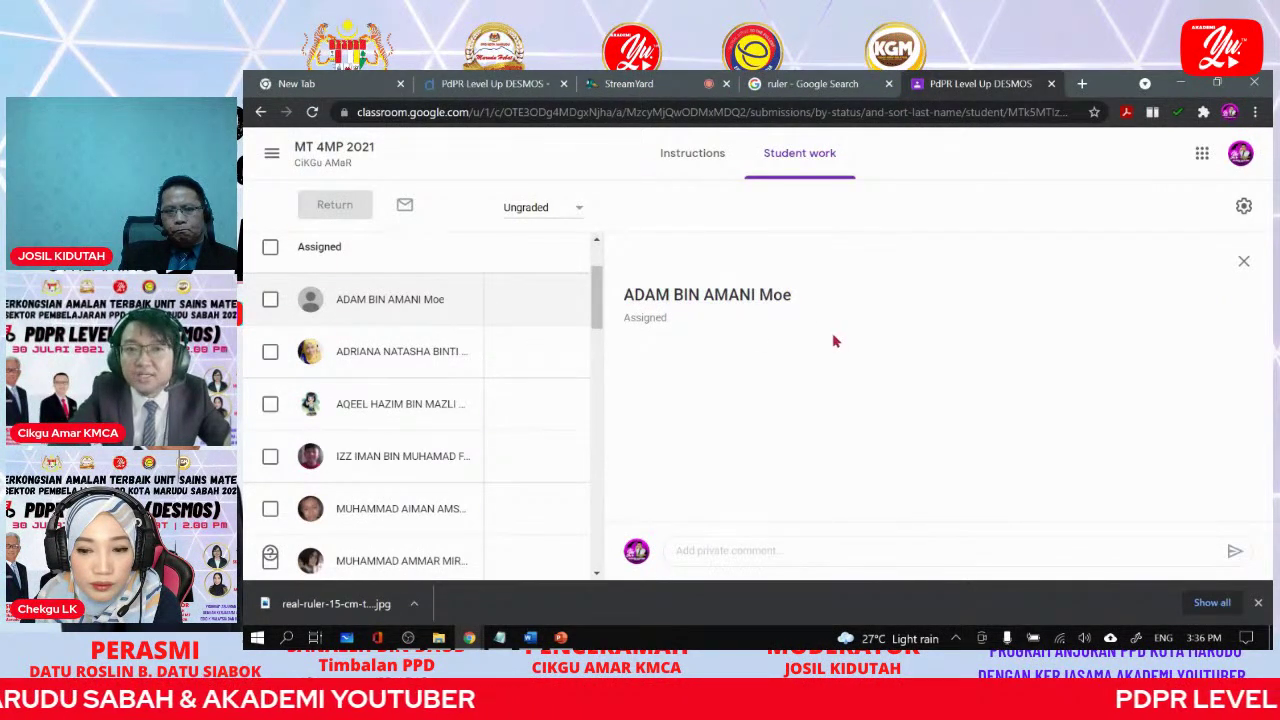
Close Google Classroom, return to the Desmos activity page and examine the options for the MT 4MP 2021 session.
{"action": "left_click", "coordinate": [1051, 83]}
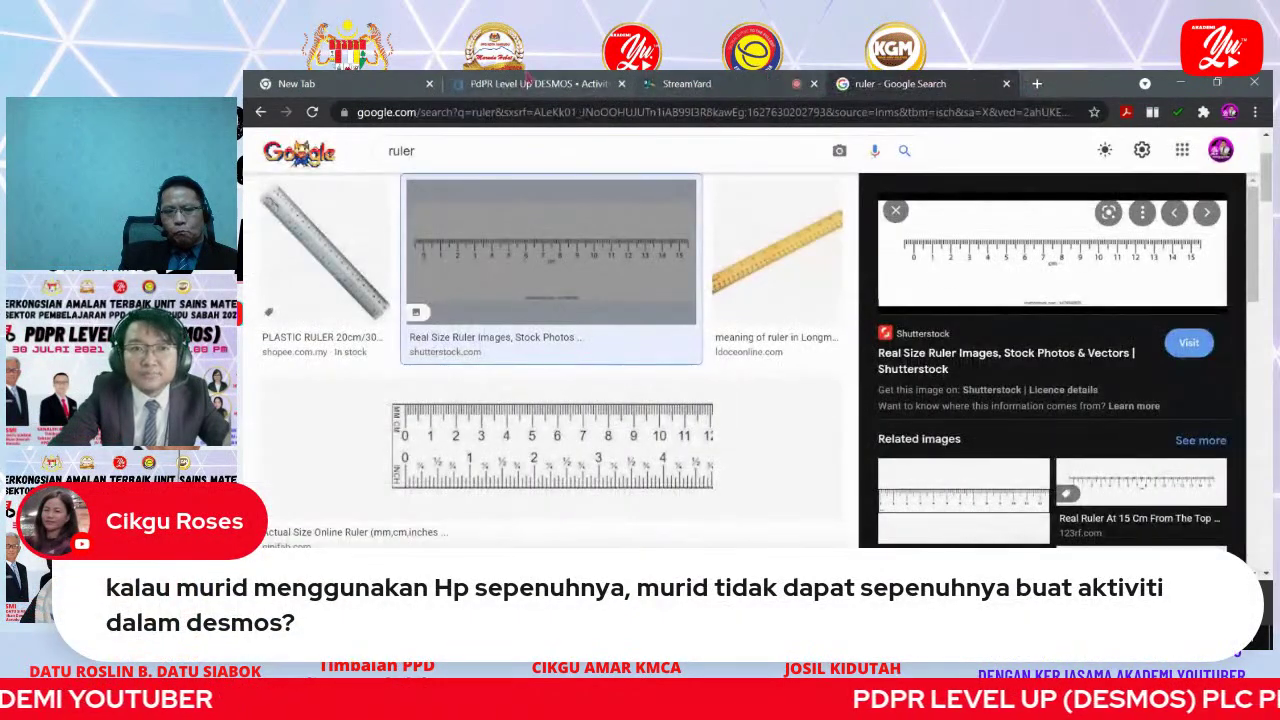
{"action": "left_click", "coordinate": [478, 83]}
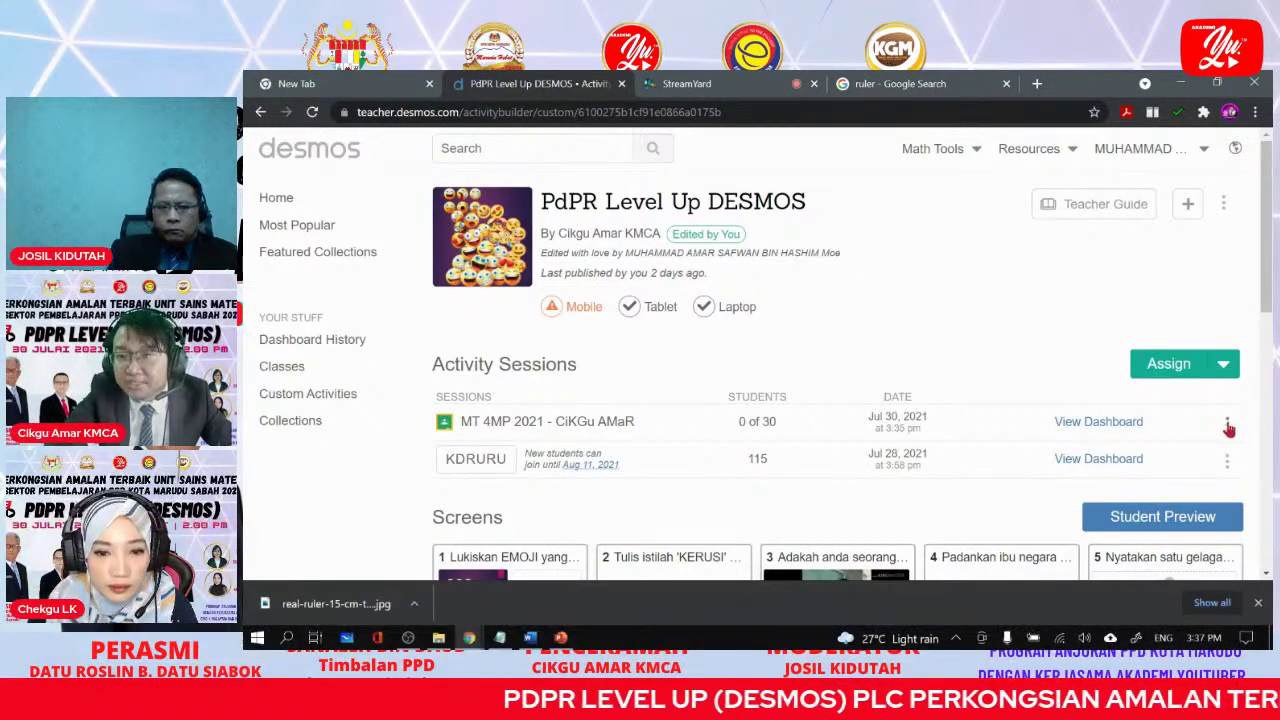
{"action": "left_click", "coordinate": [1227, 423]}
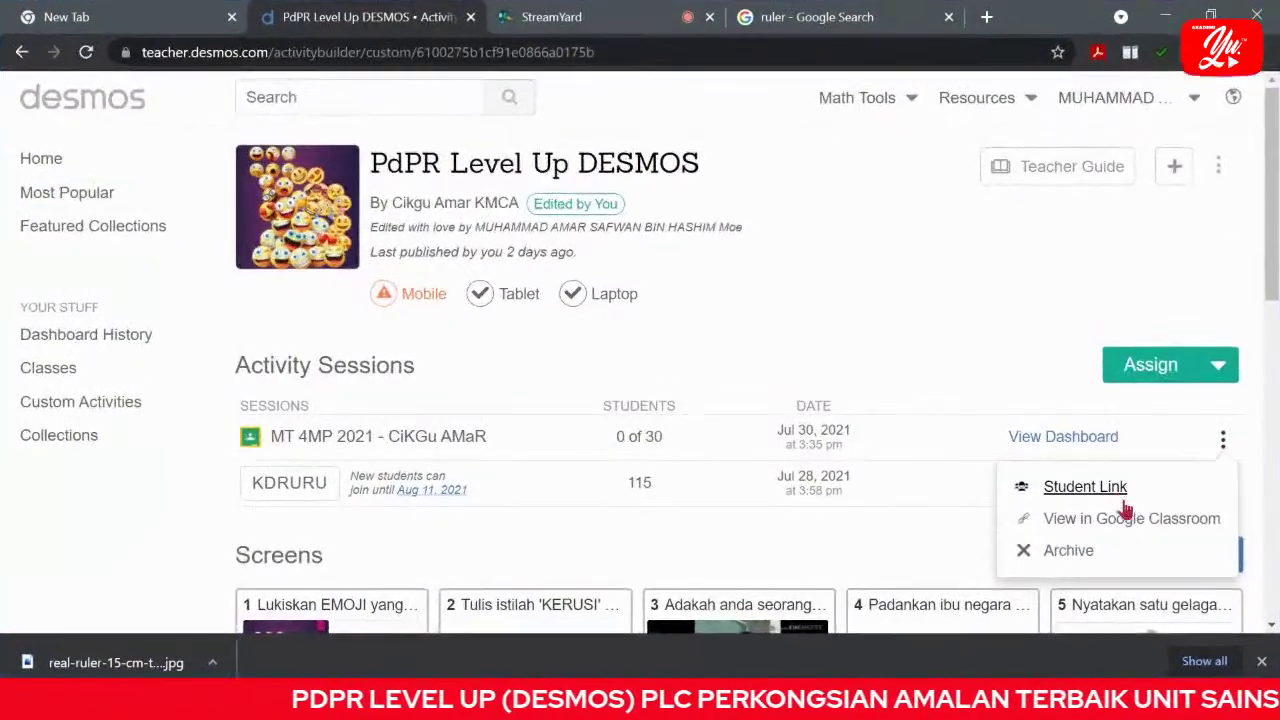
{"action": "left_click", "coordinate": [1050, 374]}
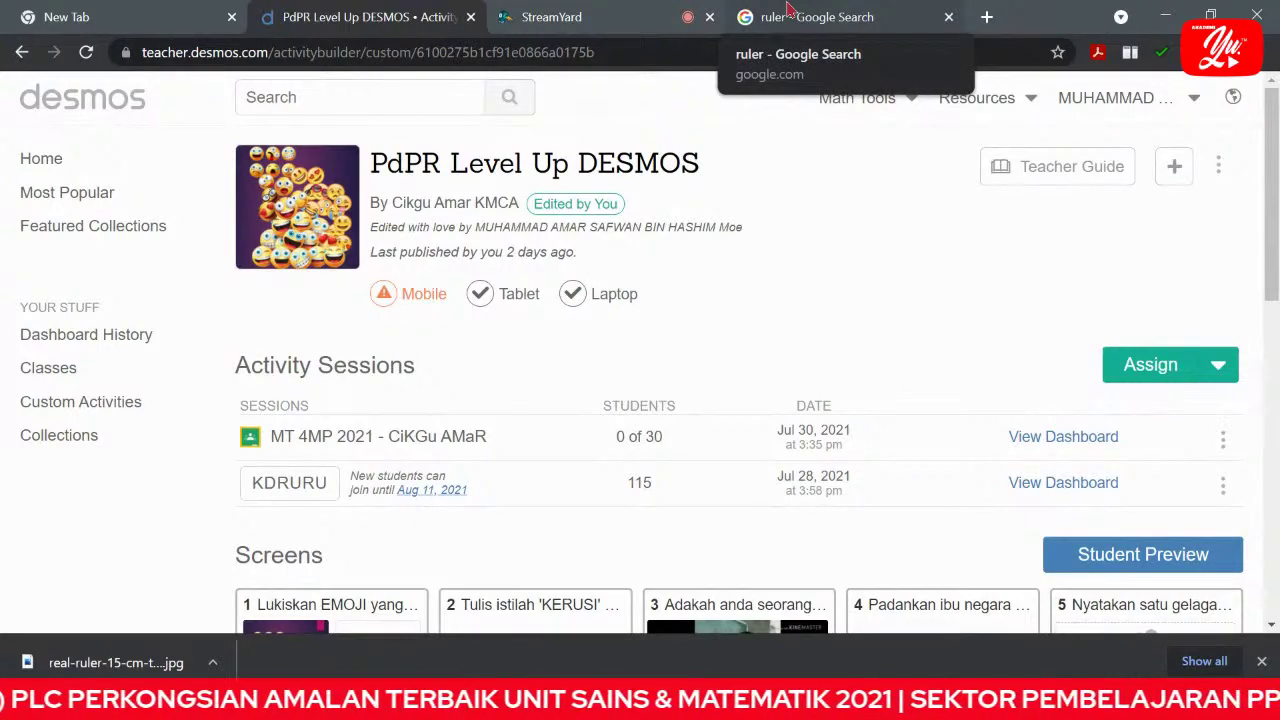
{"action": "left_click", "coordinate": [1225, 442]}
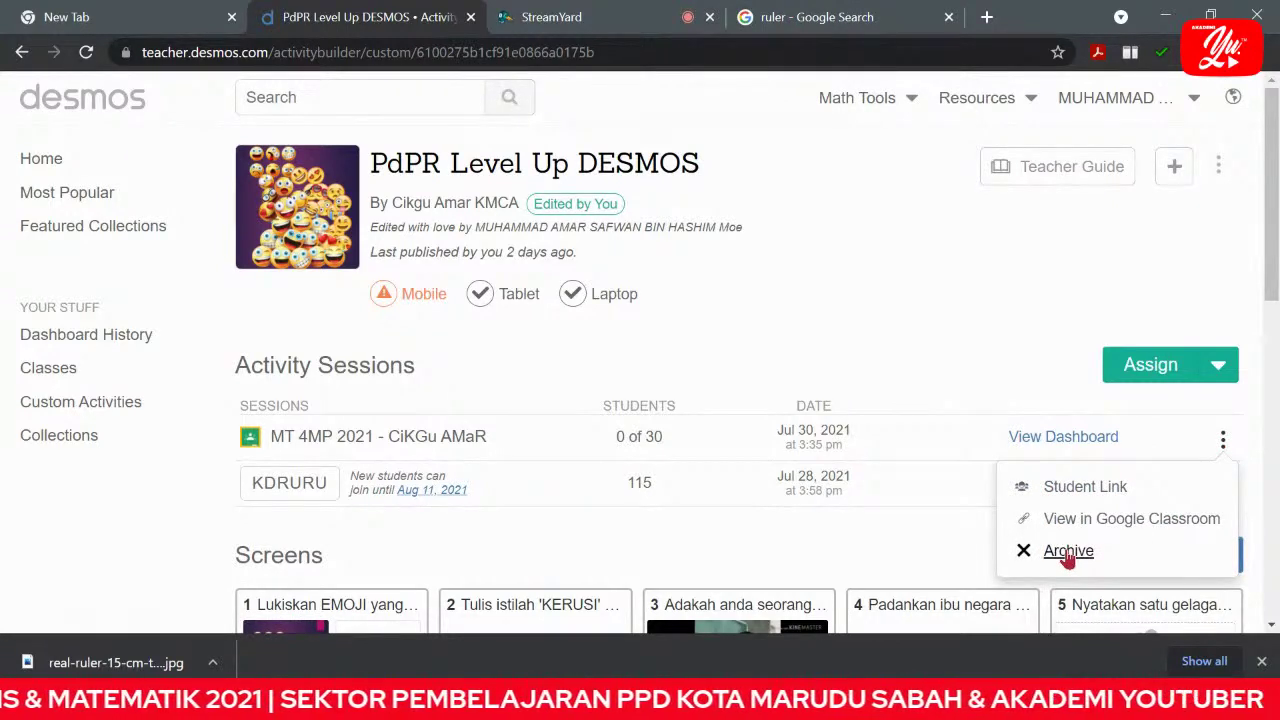
{"action": "left_click", "coordinate": [957, 274]}
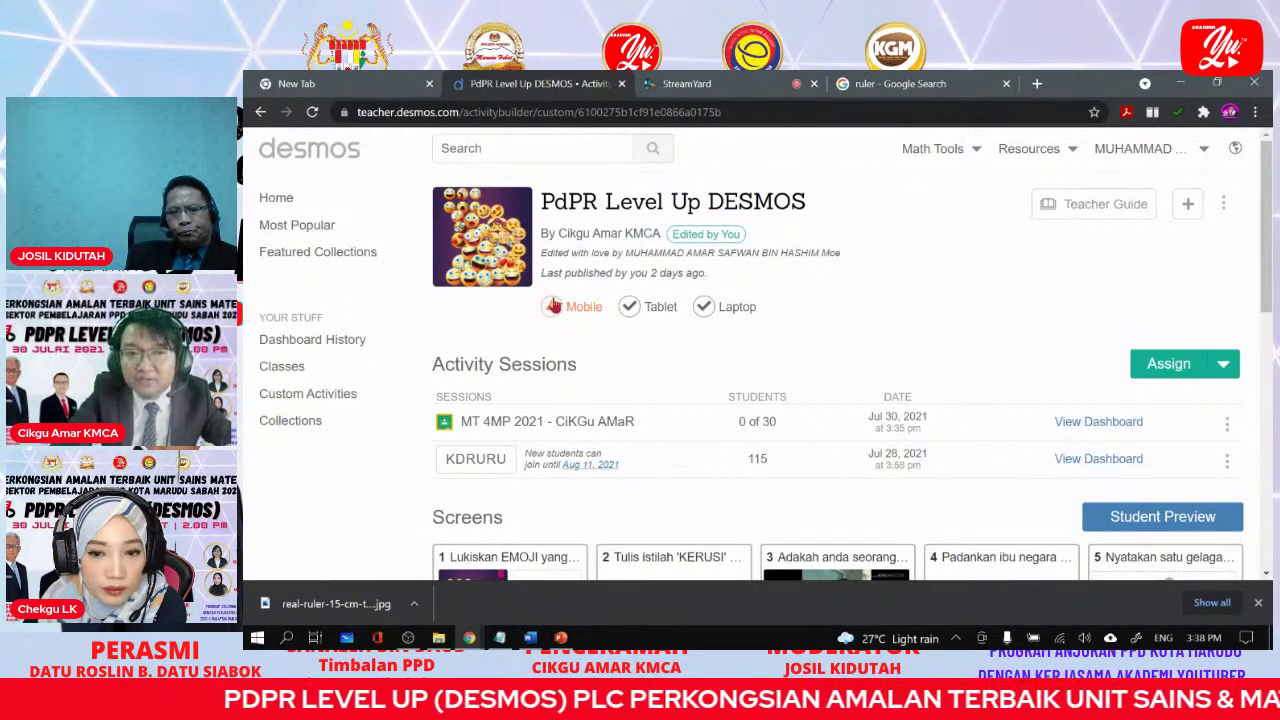
Check the activity's mobile compatibility indicator and bring up the dialog for assigning the activity to your classes.
{"action": "mouse_move", "coordinate": [549, 310]}
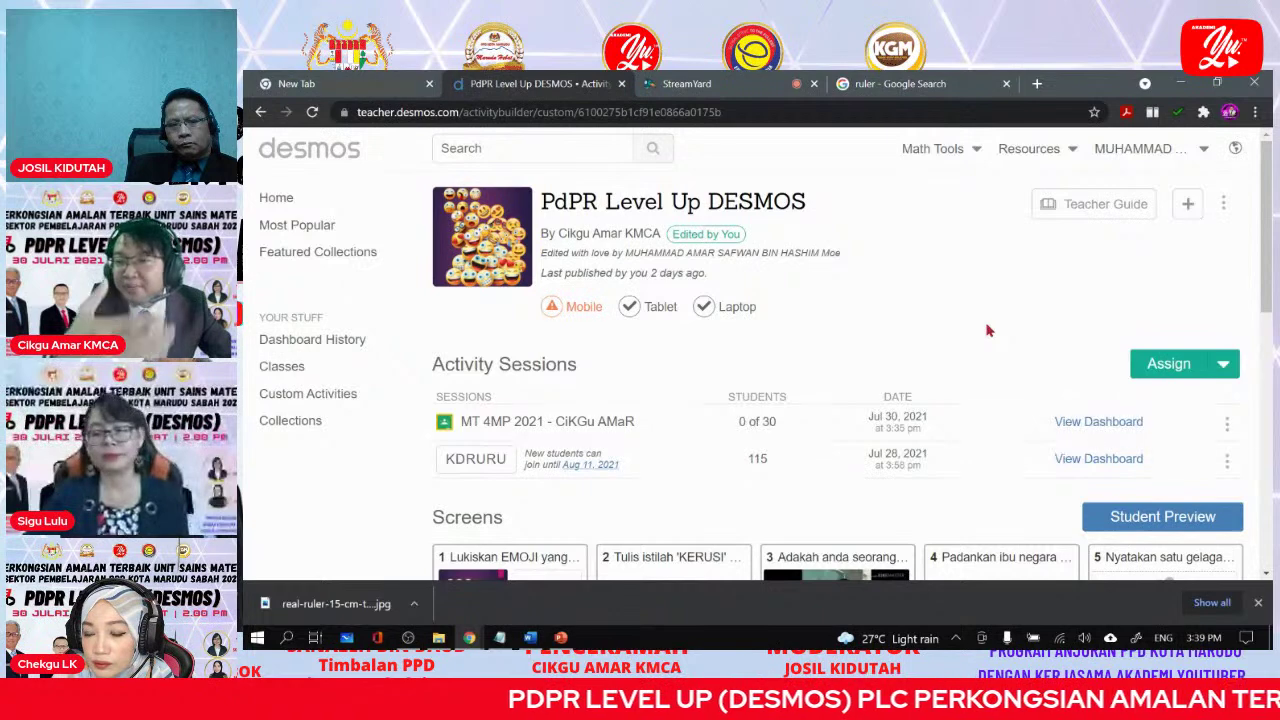
{"action": "left_click", "coordinate": [1225, 368]}
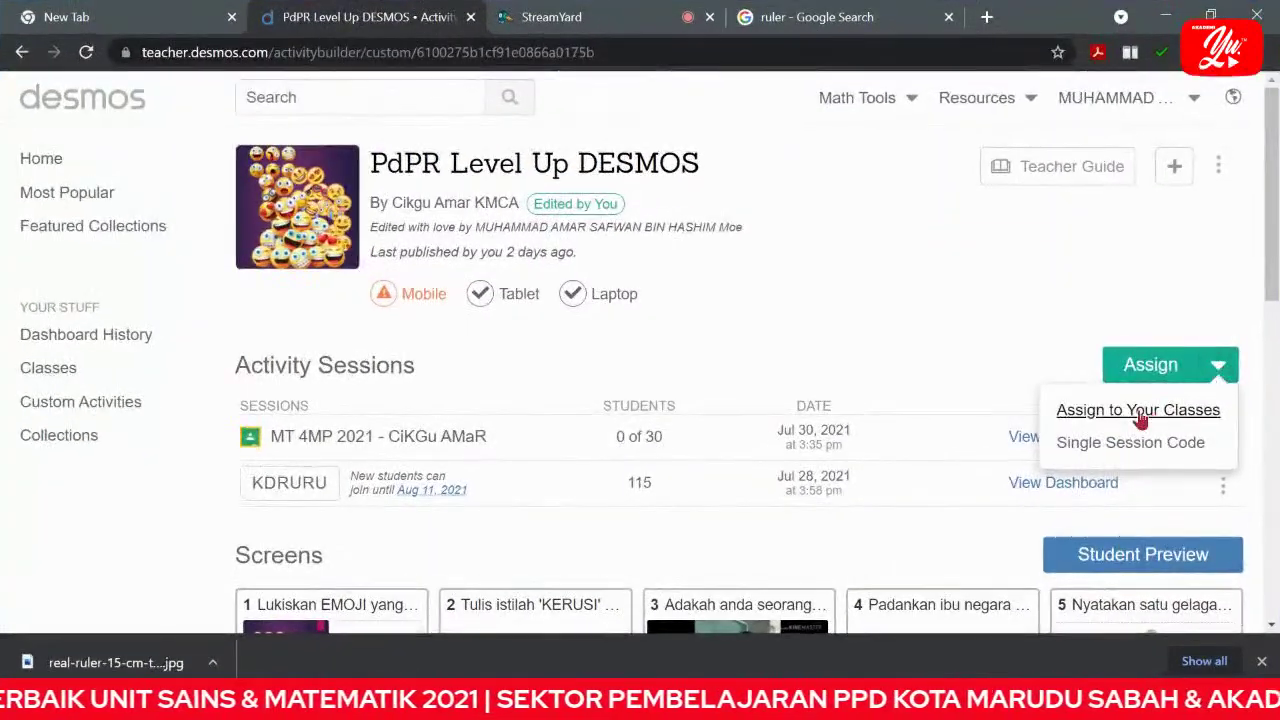
{"action": "left_click", "coordinate": [1127, 412]}
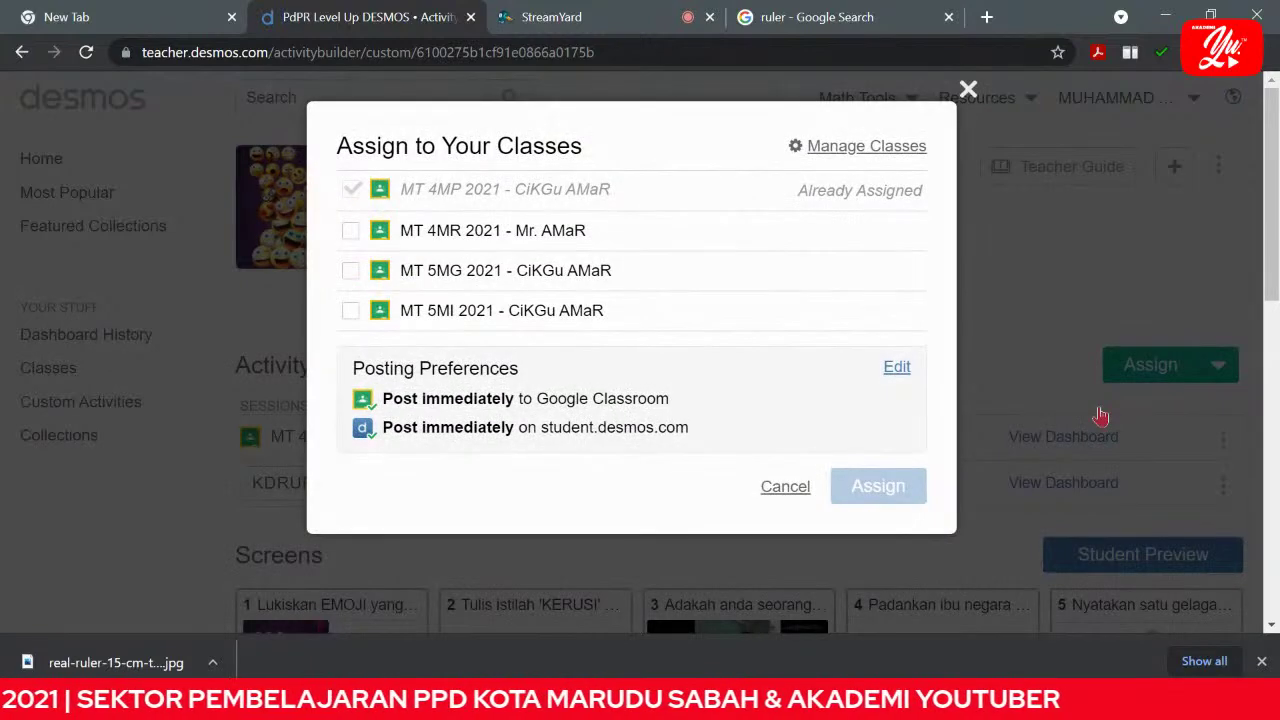
Dismiss the class assignment dialog and create a single session invite code for the activity that stays active for 48 hours.
{"action": "left_click", "coordinate": [969, 90]}
{"action": "left_click", "coordinate": [1220, 365]}
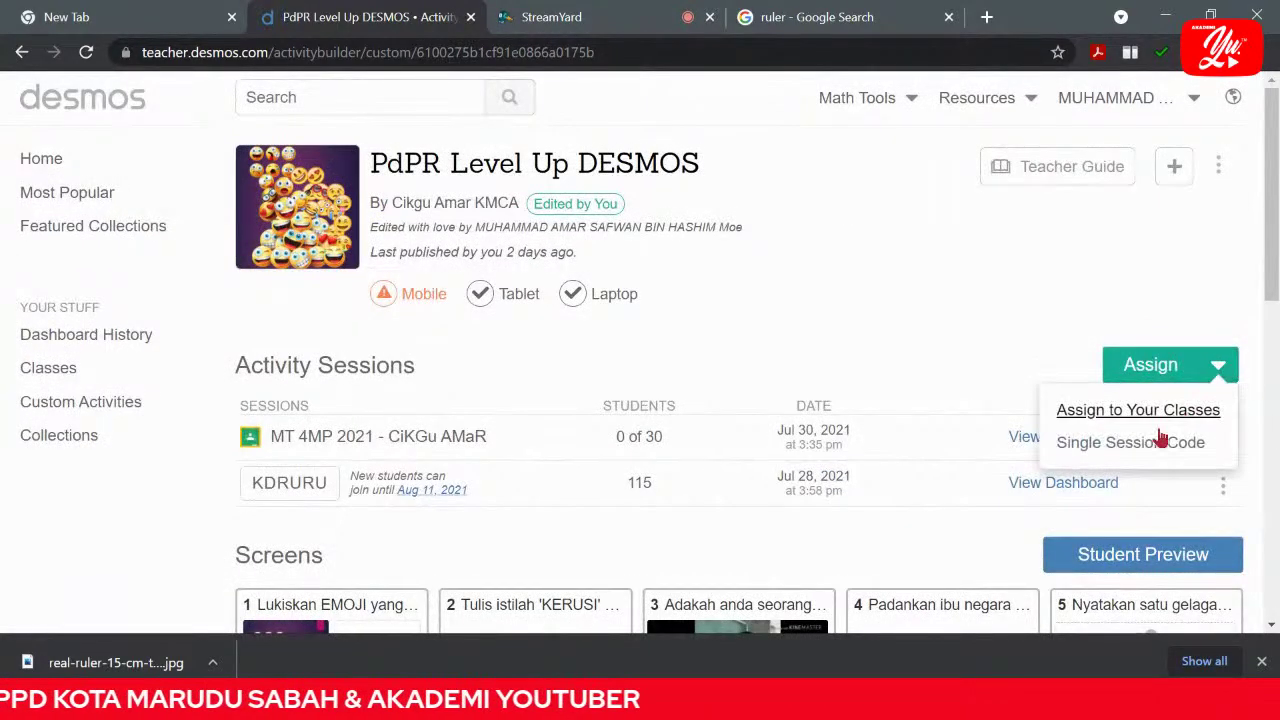
{"action": "left_click", "coordinate": [1106, 446]}
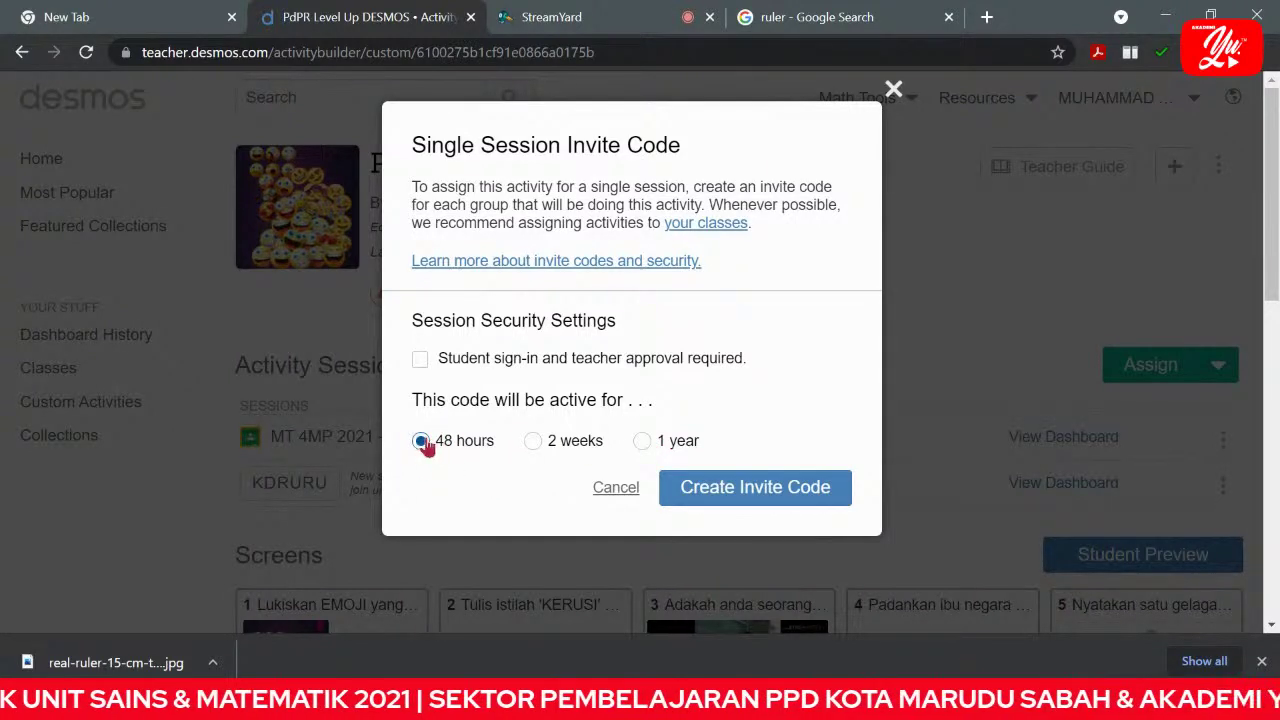
{"action": "left_click", "coordinate": [533, 443]}
{"action": "left_click", "coordinate": [422, 443]}
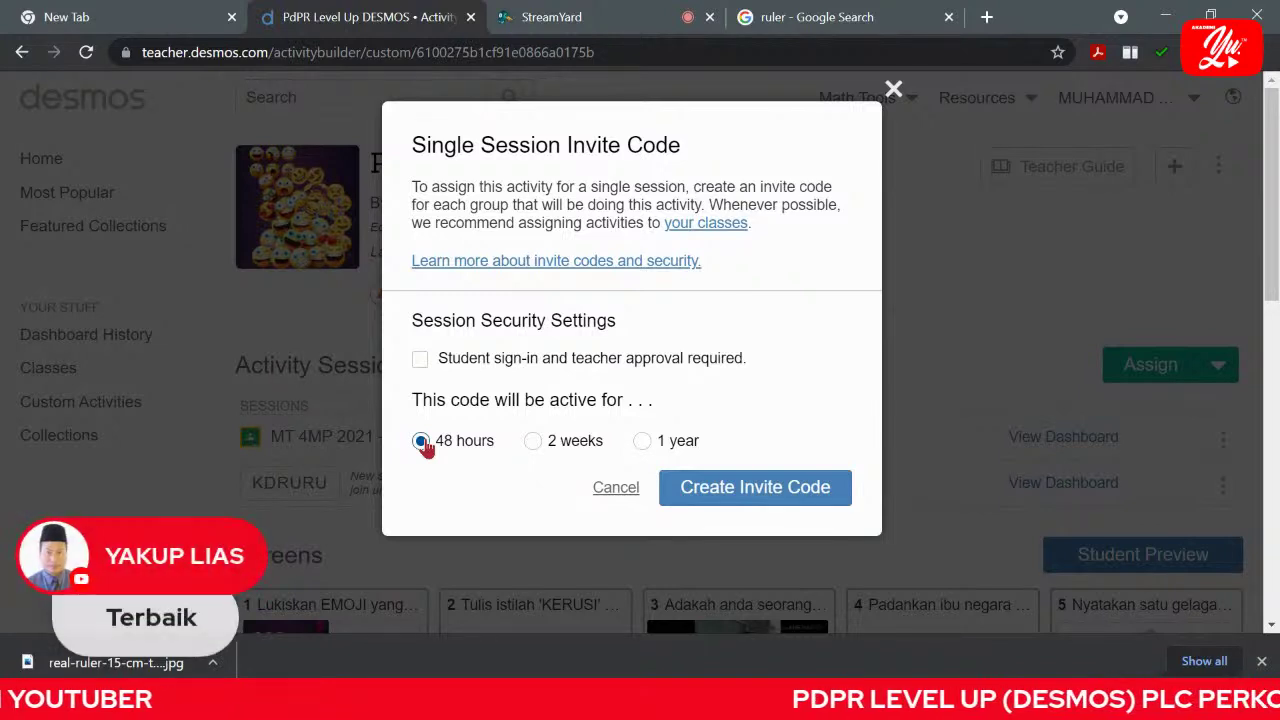
{"action": "left_click", "coordinate": [765, 489]}
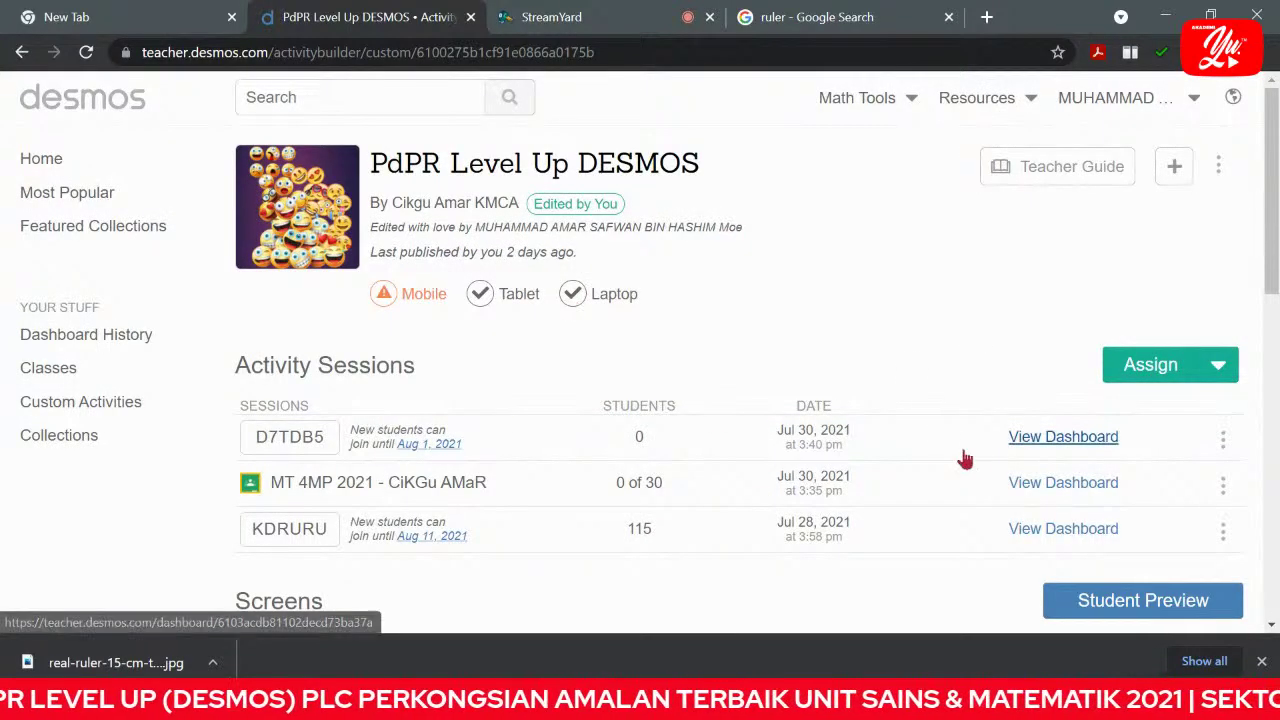
Open the dashboard of the new 48-hour session and copy its student invitation link.
{"action": "left_click", "coordinate": [1020, 436]}
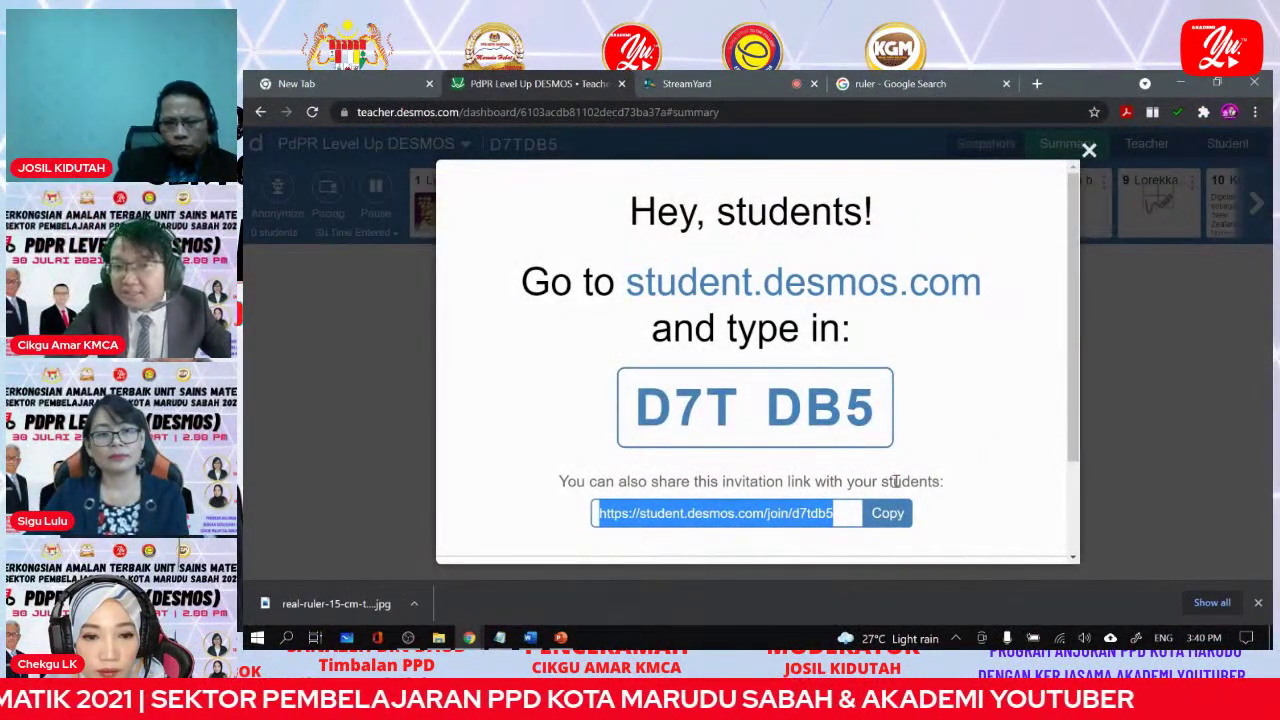
{"action": "left_click", "coordinate": [887, 513]}
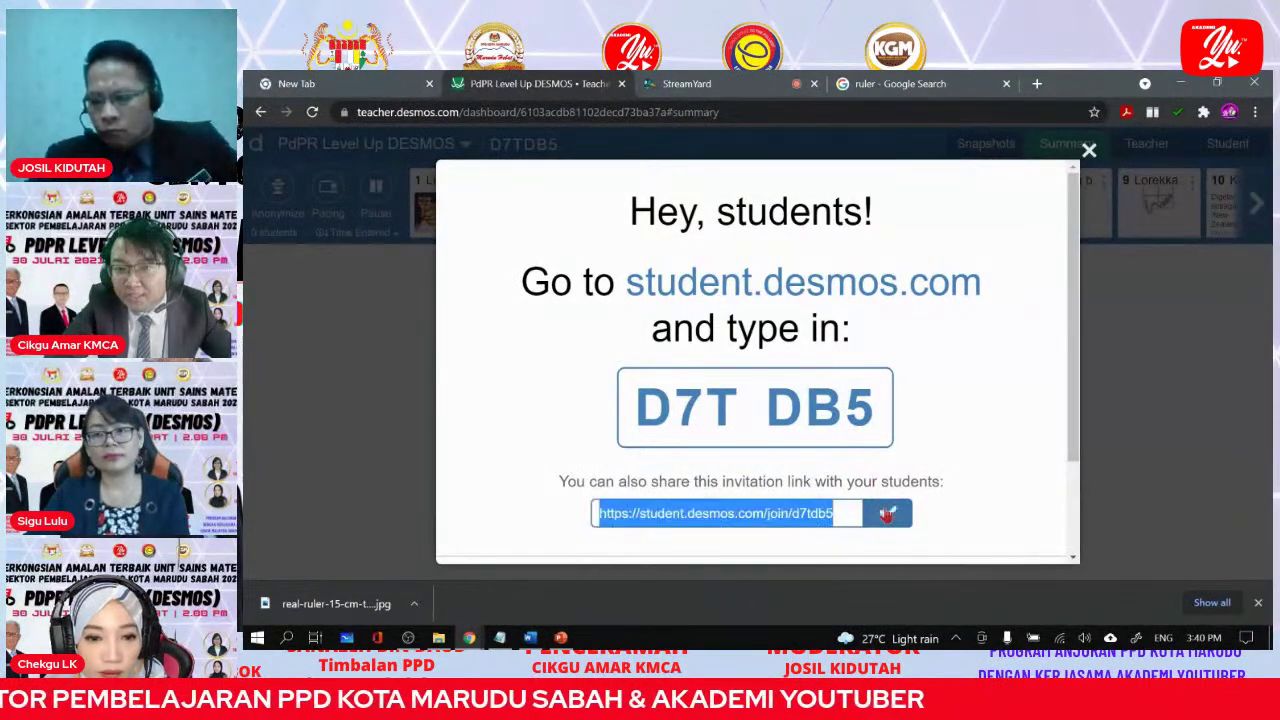
{"action": "left_click", "coordinate": [1089, 150]}
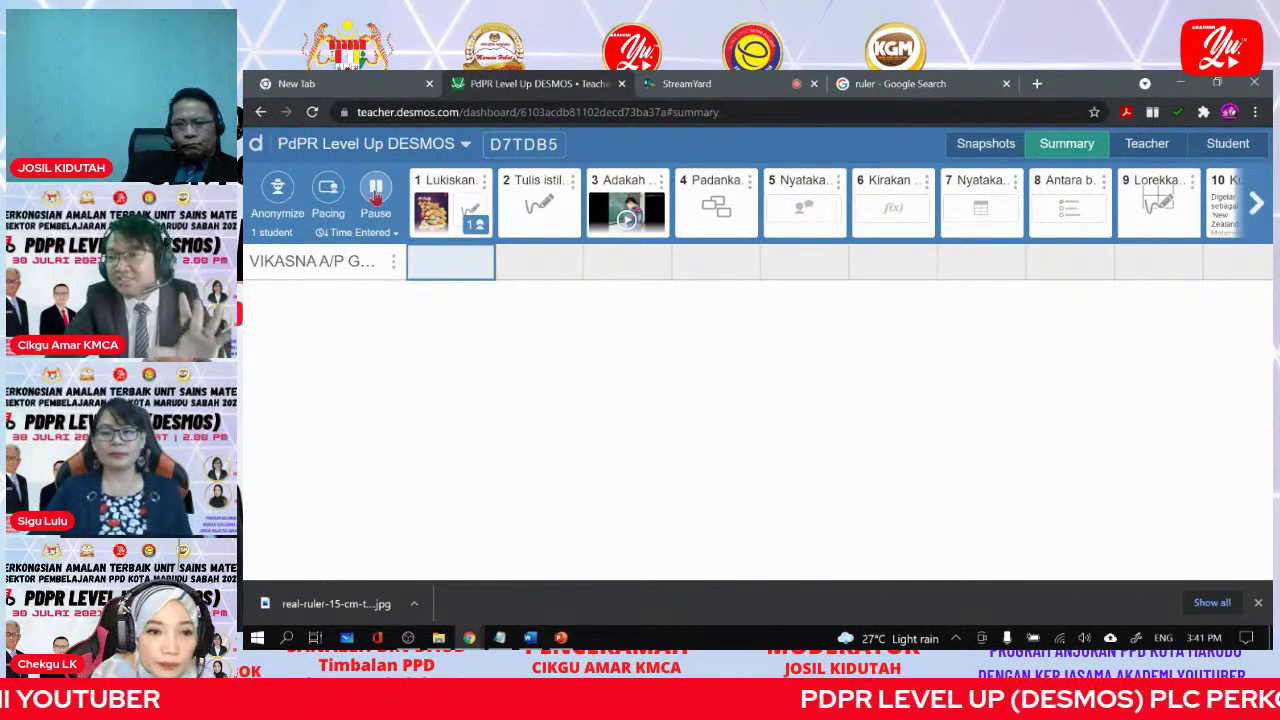
Pause the activity for the students in the session.
{"action": "left_click", "coordinate": [376, 192]}
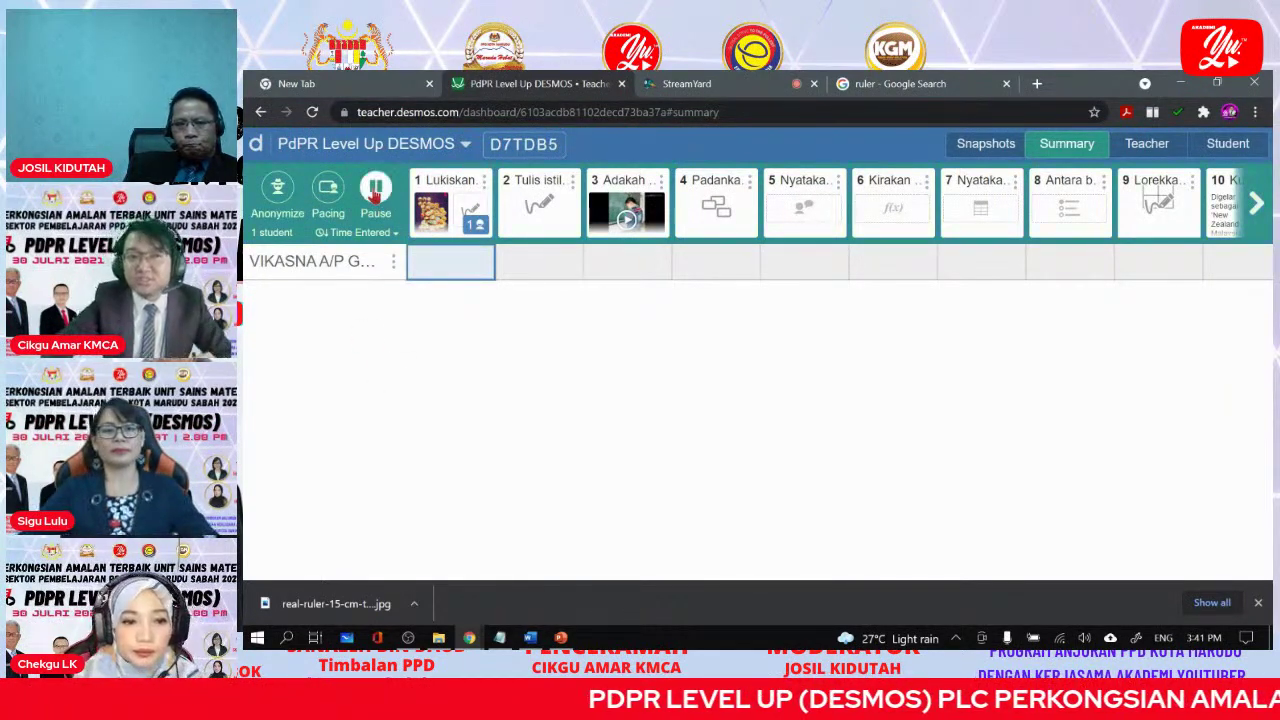